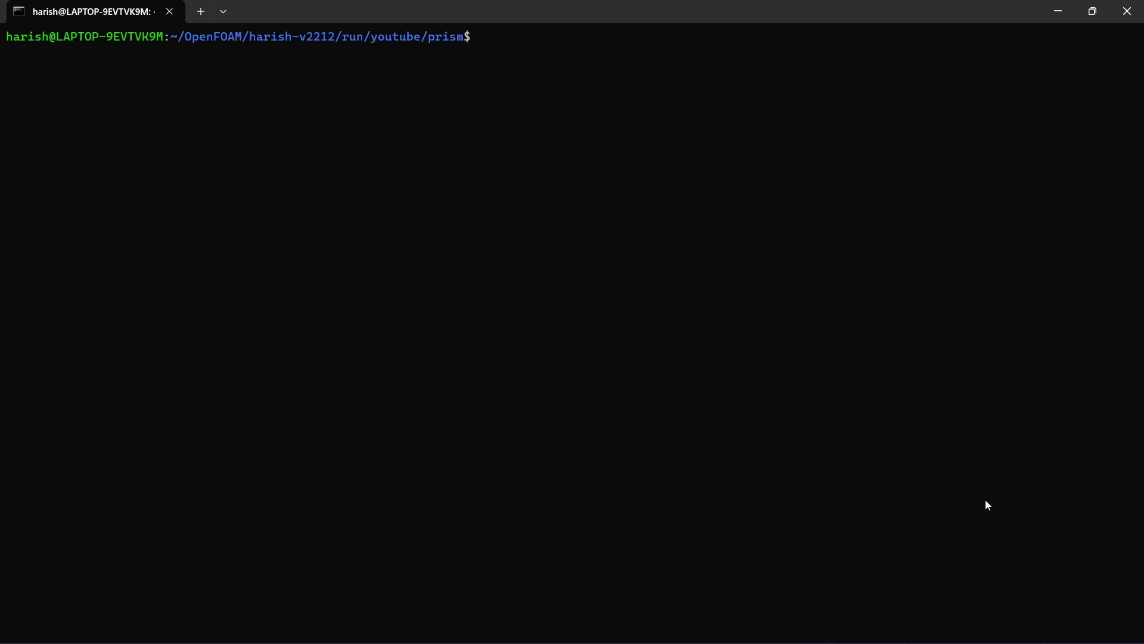
Step: List the prism case contents with ls and launch explorer.exe on the current folder
text(ls)
key(Return)
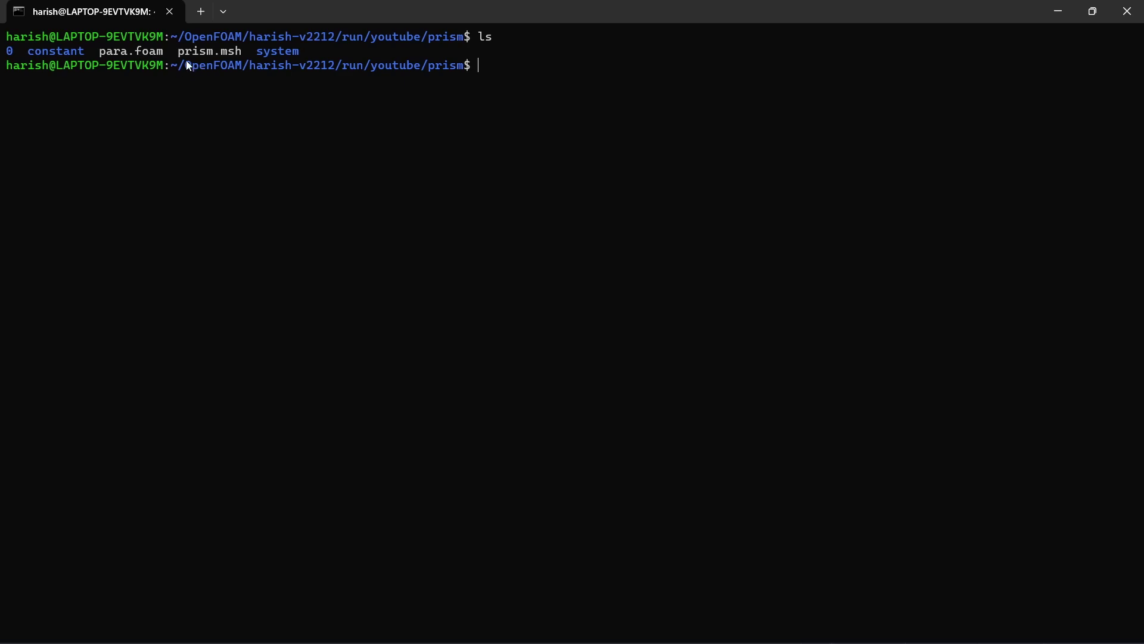
text(exe)
key(BackSpace)
text(plorer.exe)
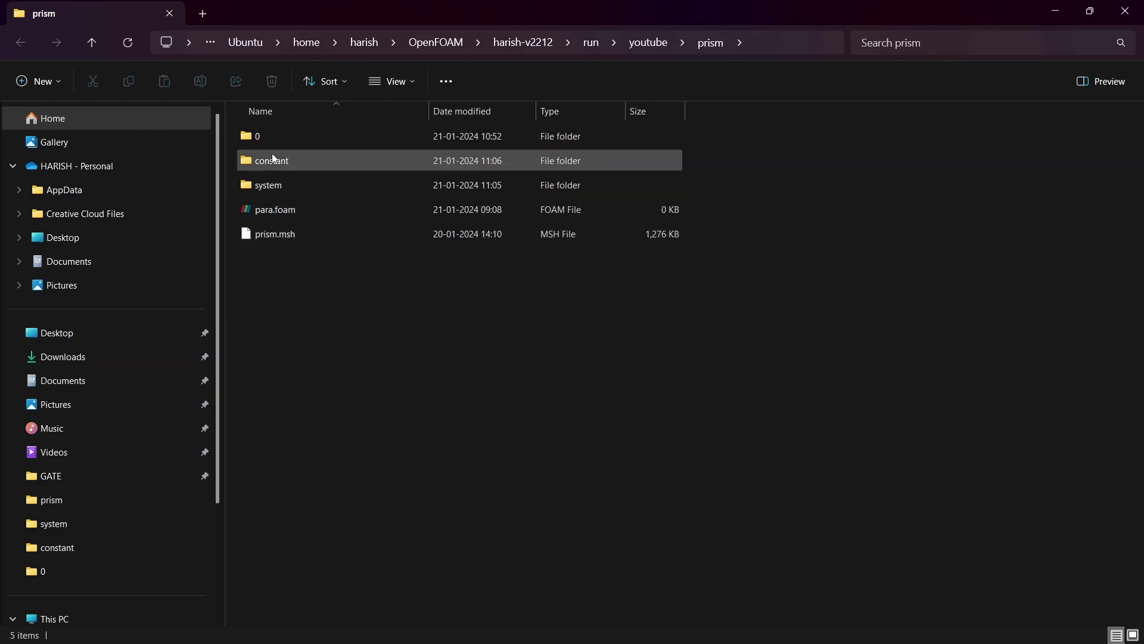
Step: Open the U velocity file from the 0 folder in Visual Studio Code, just once
mouse_move(274, 158)
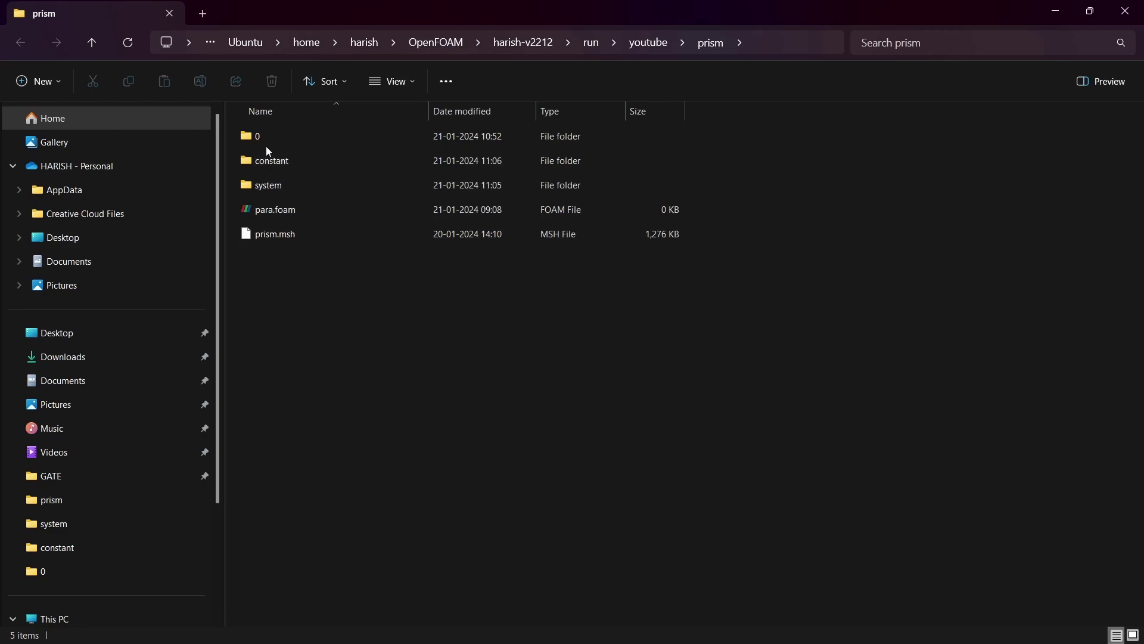
double_click(261, 142)
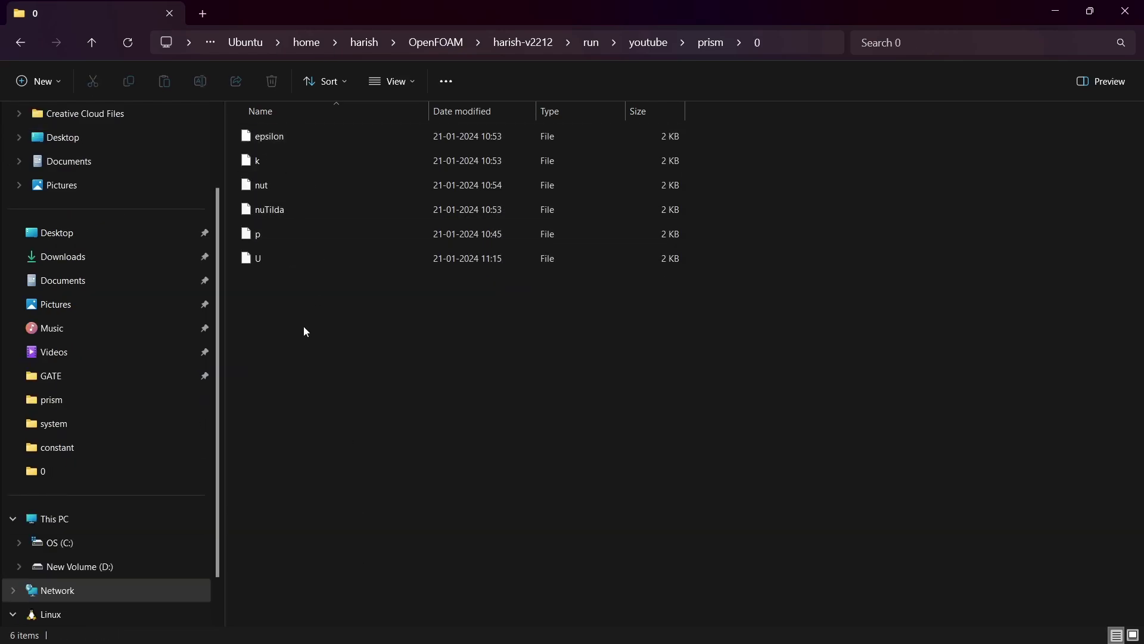
drag(298, 333, 277, 138)
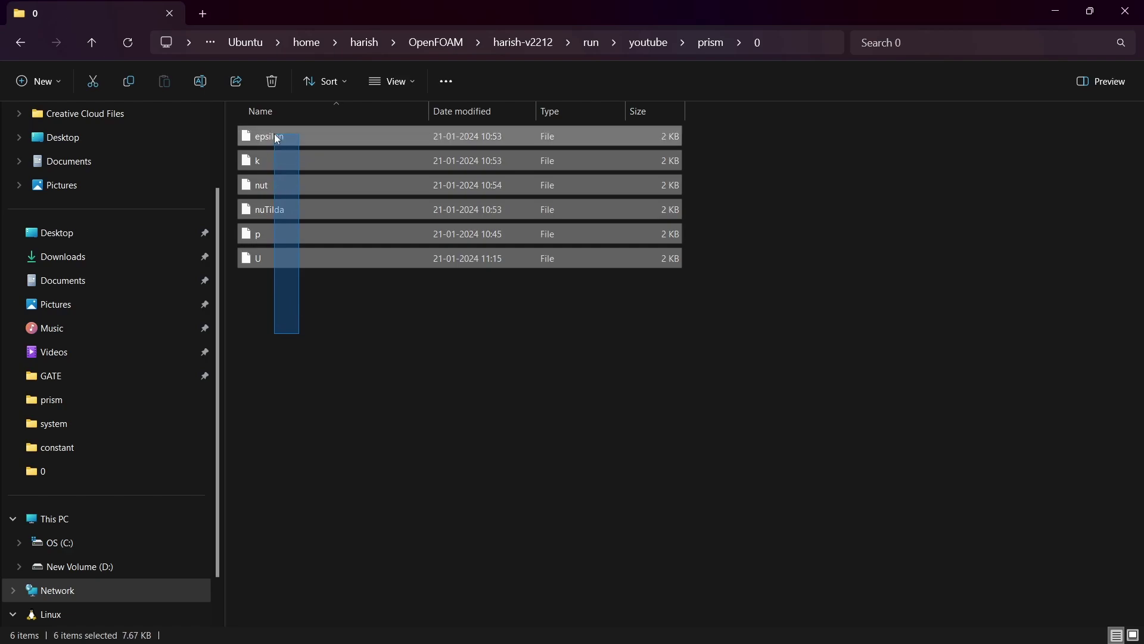
click(304, 294)
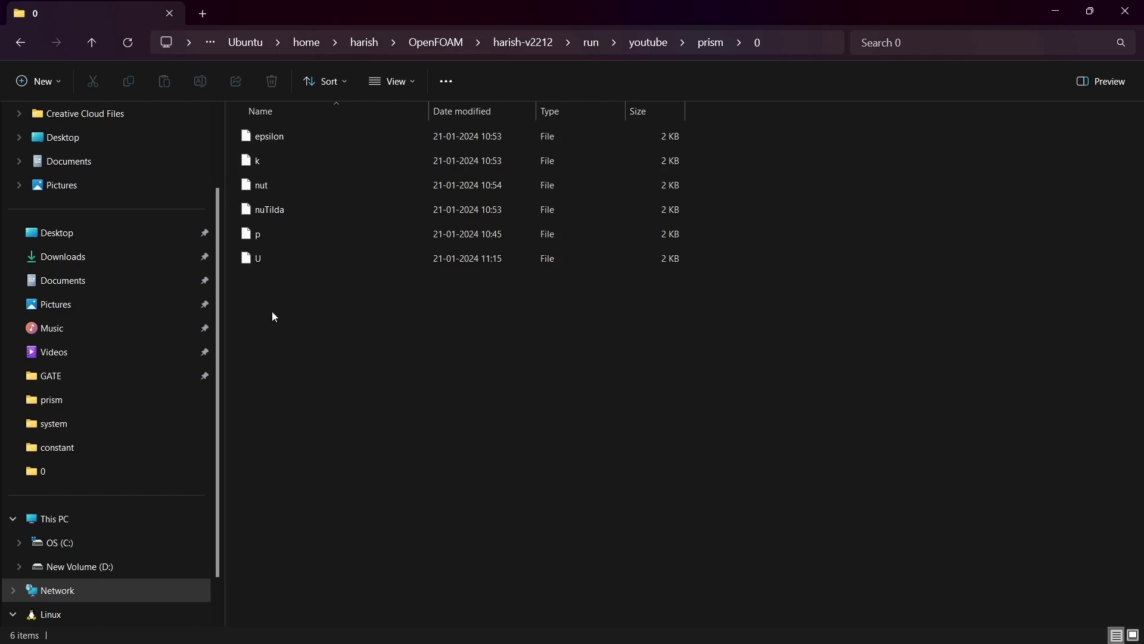
double_click(258, 258)
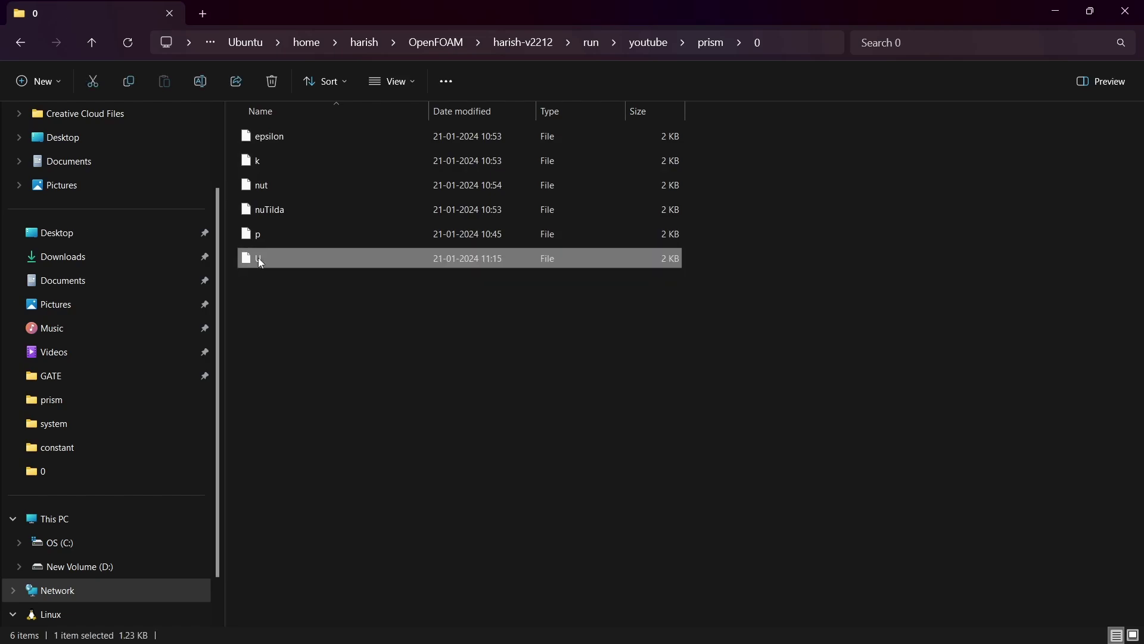
click(548, 385)
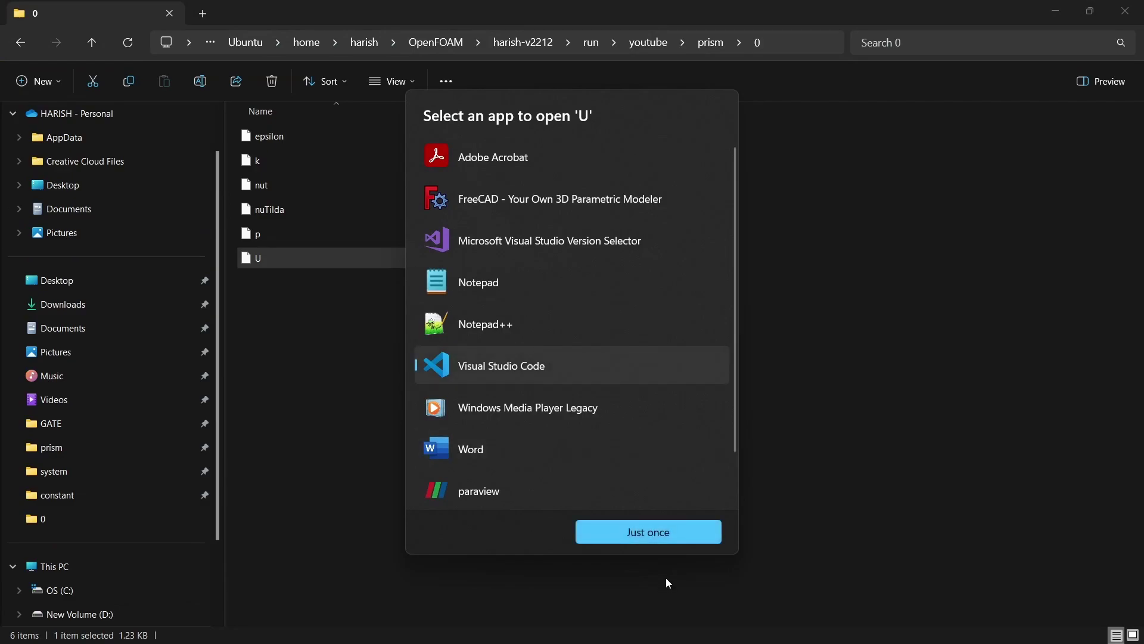
click(662, 541)
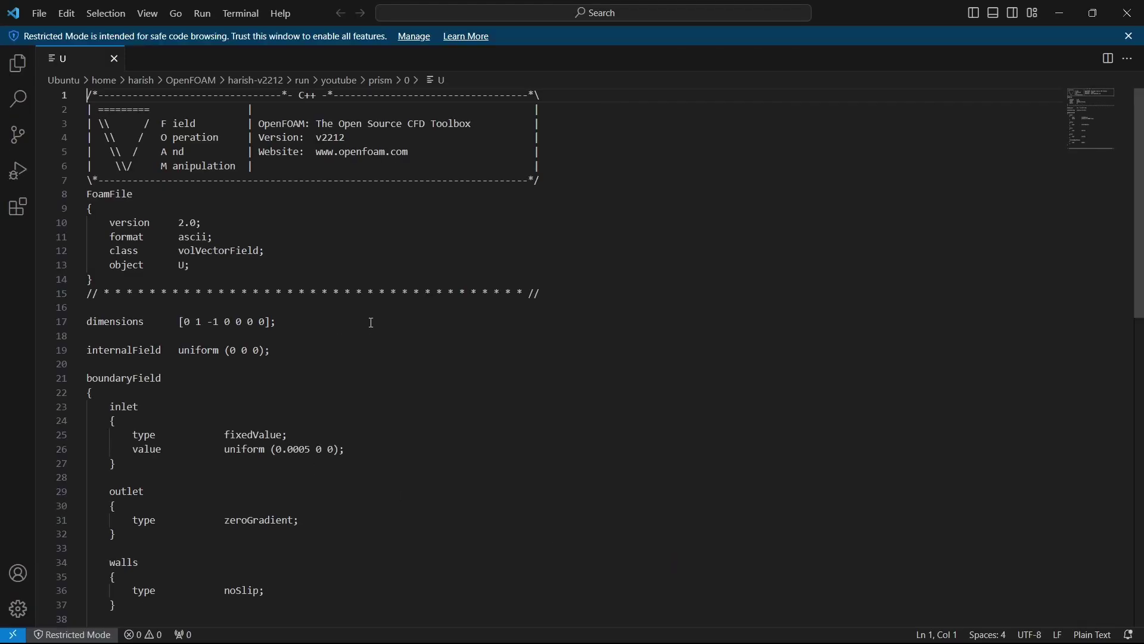
Step: Scroll through U's boundaryField, highlighting the 0.0005 inlet velocity, then return to File Explorer
scroll(336, 446, down, 1)
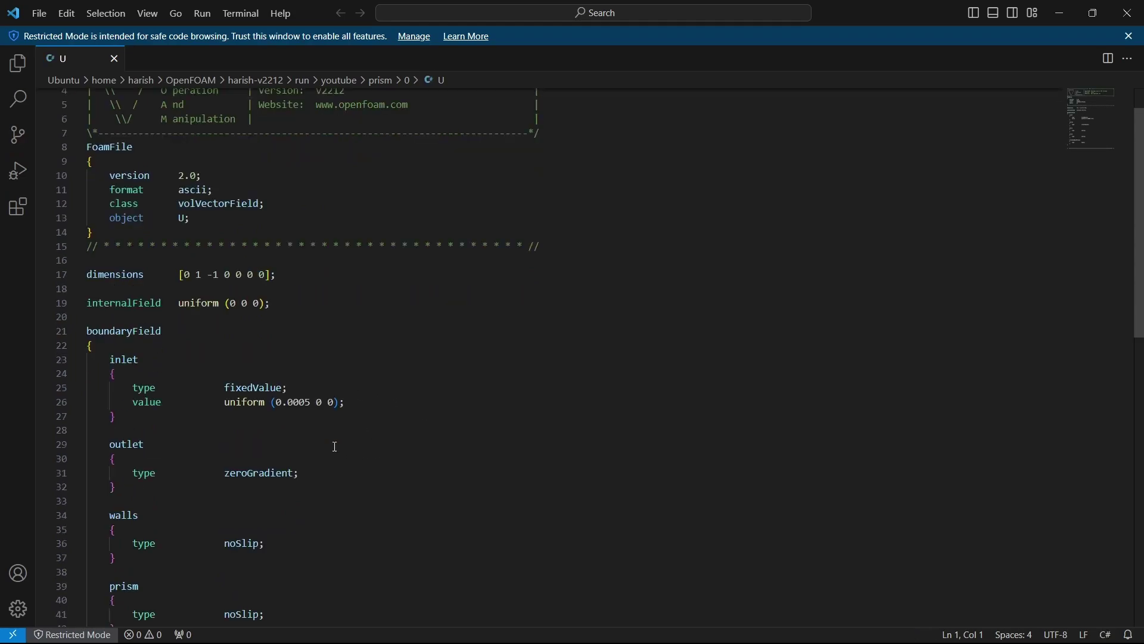
scroll(376, 383, down, 1)
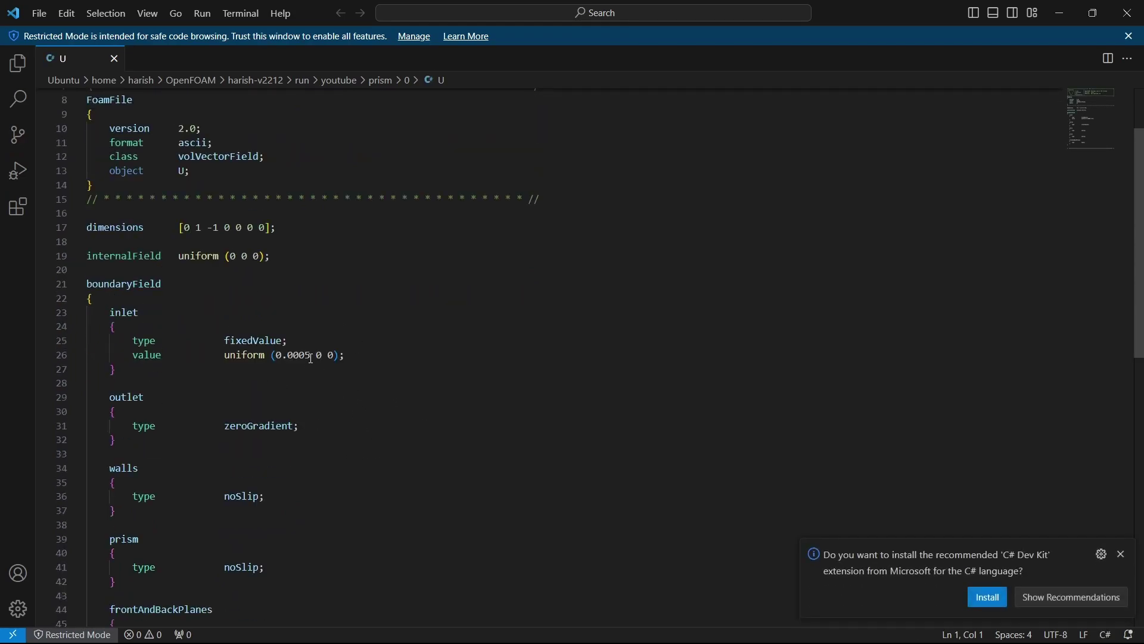
drag(311, 356, 279, 356)
click(295, 385)
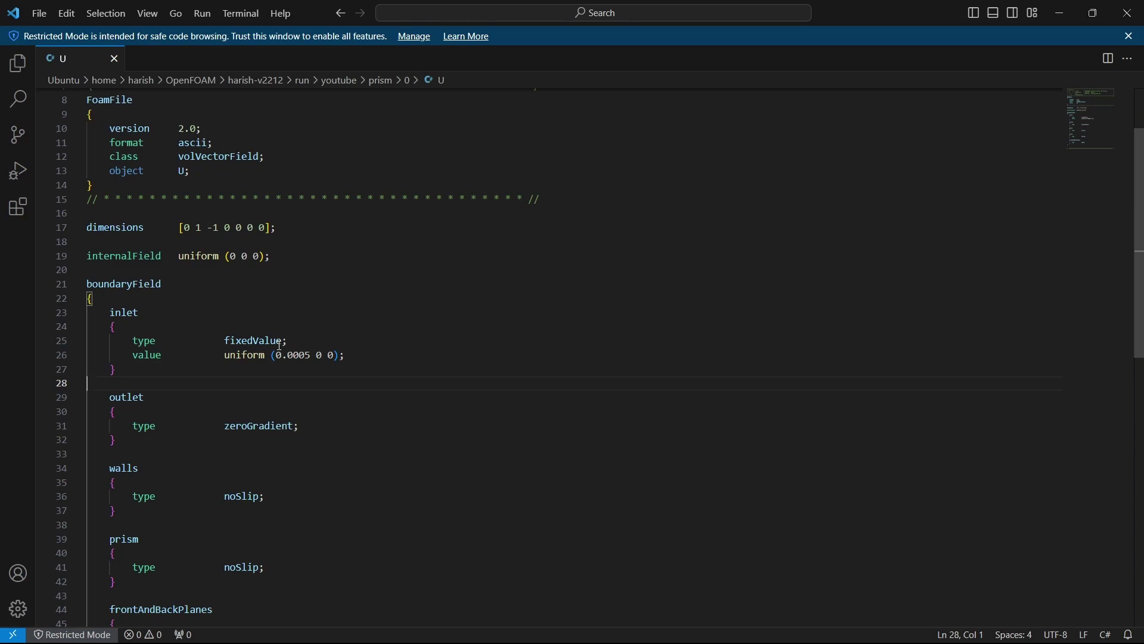
scroll(135, 354, down, 1)
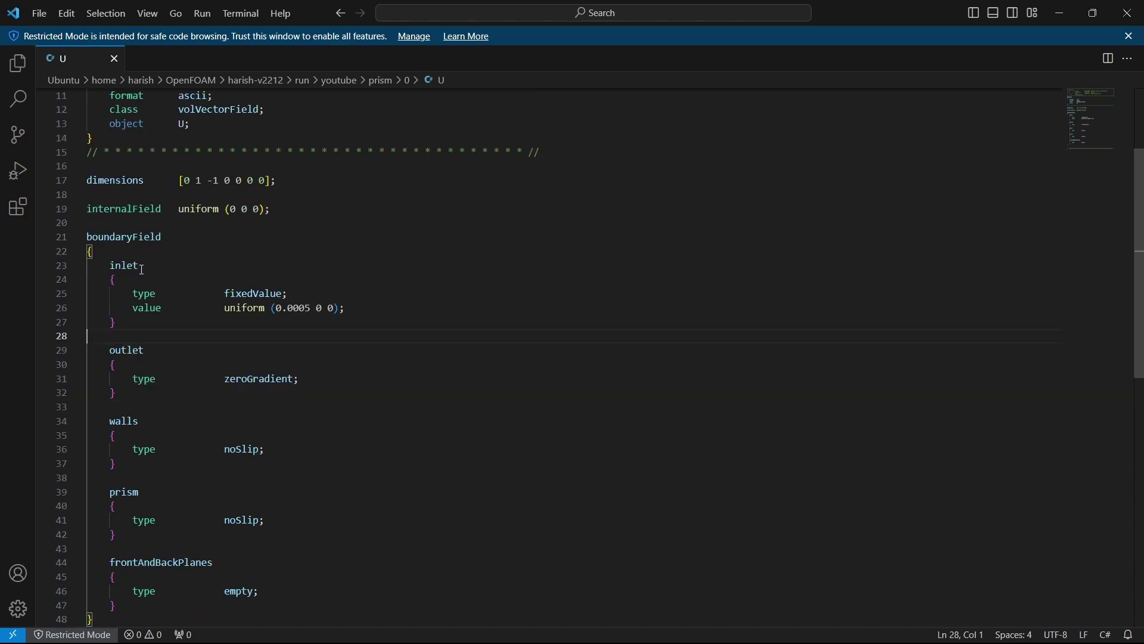
scroll(155, 387, down, 1)
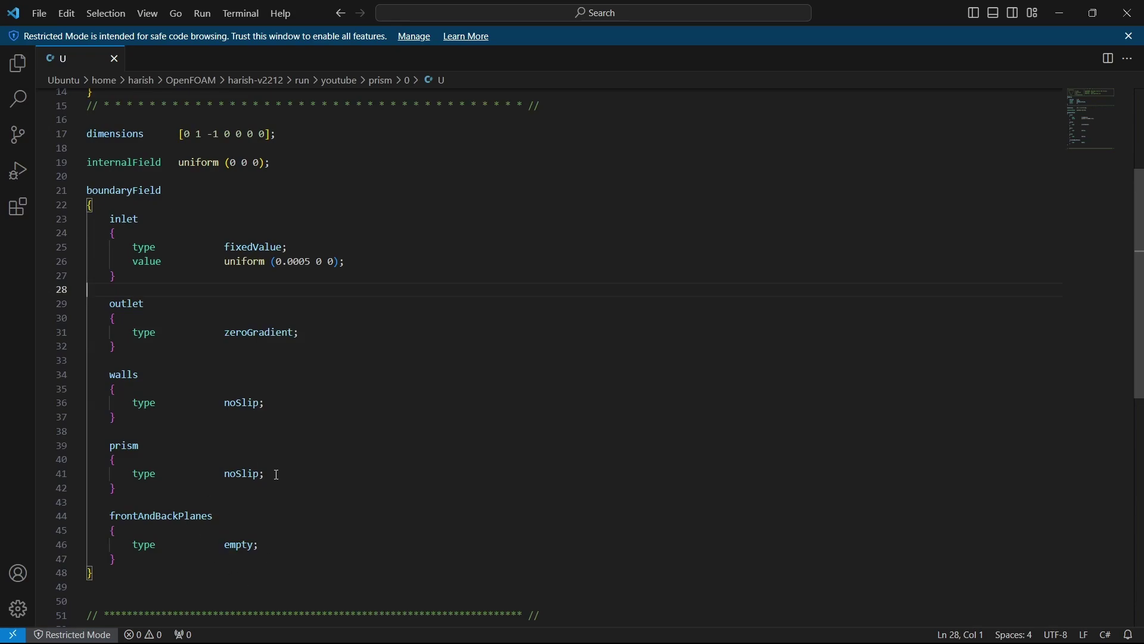
key(alt+Tab)
Step: Open para.foam from the prism case folder in ParaView and apply it
click(315, 386)
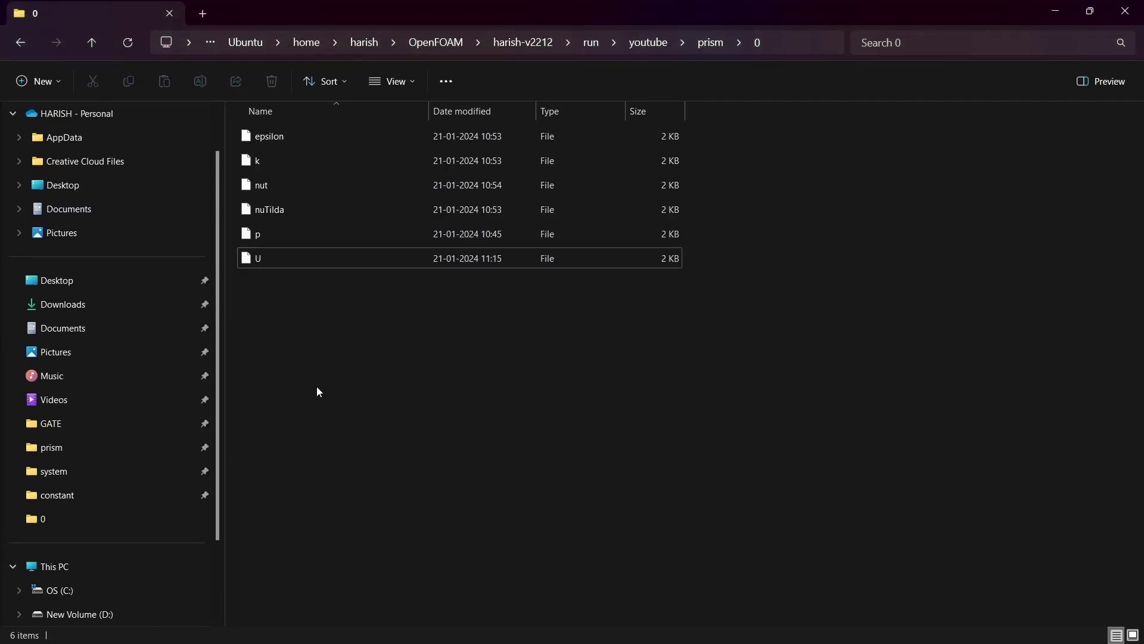
key(BackSpace)
click(286, 215)
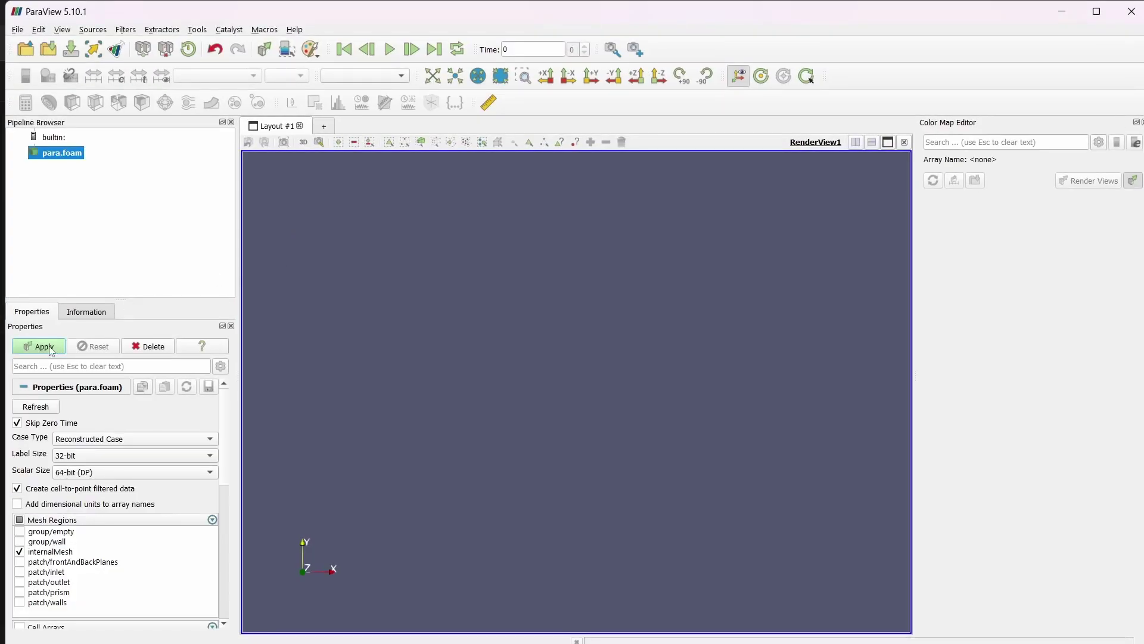
click(50, 348)
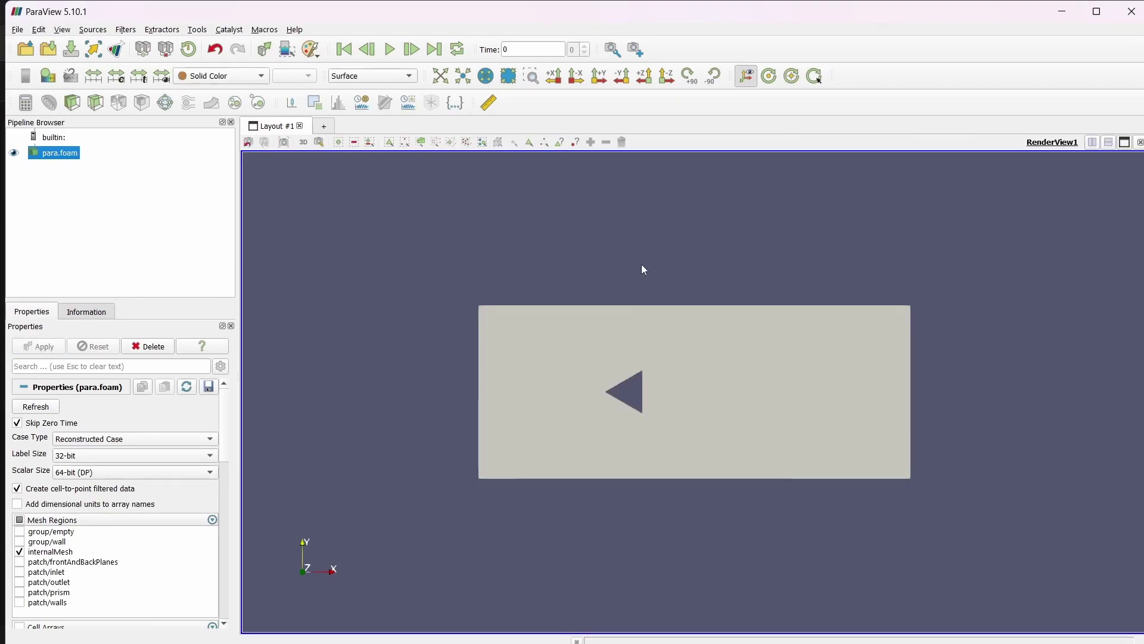
Step: Display the mesh as Surface With Edges and rotate it into a 3-D view
click(382, 82)
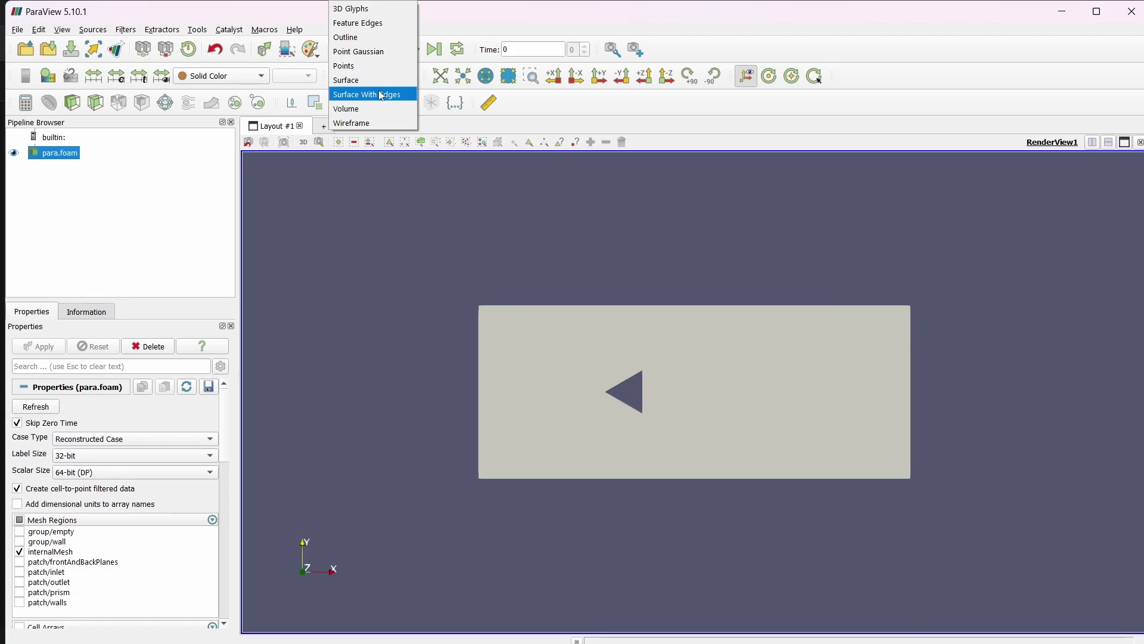
click(381, 95)
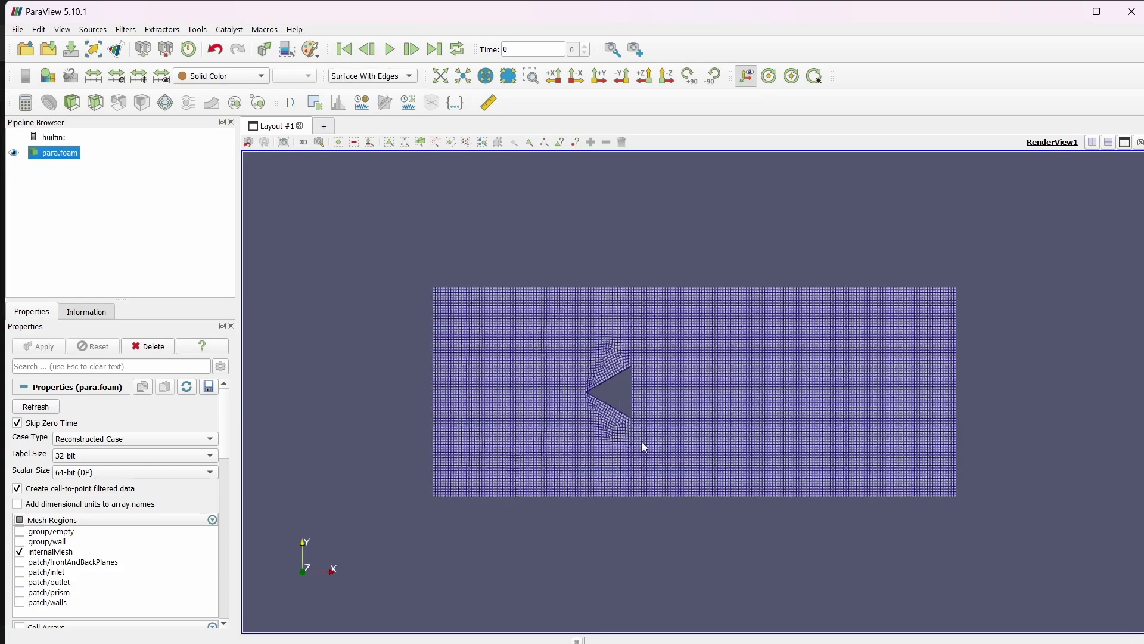
scroll(645, 446, up, 5)
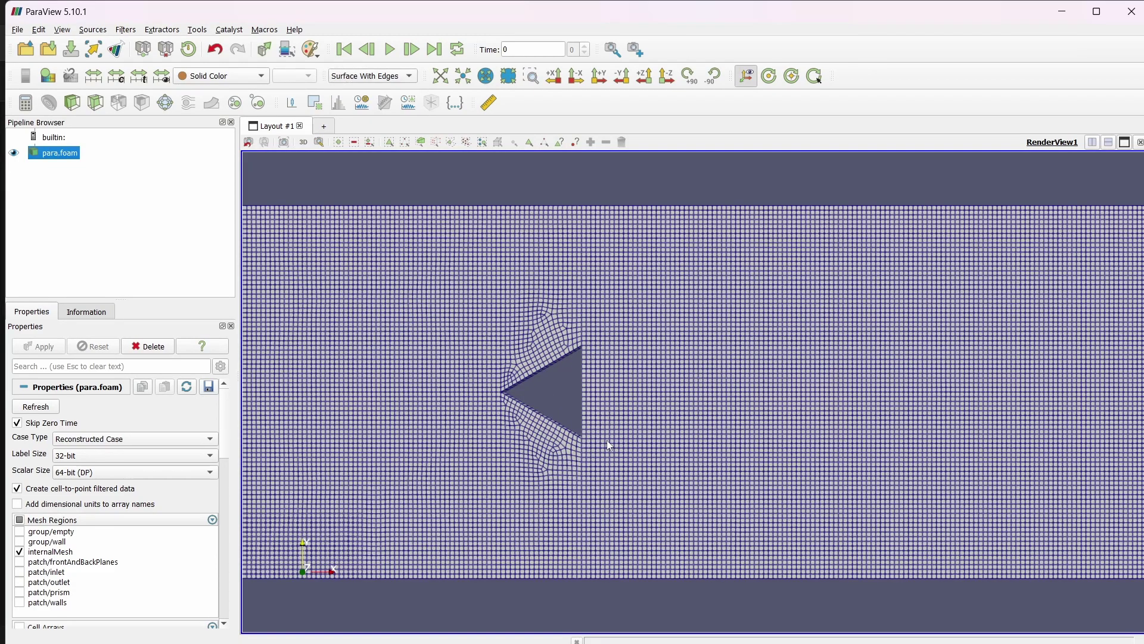
scroll(607, 443, down, 2)
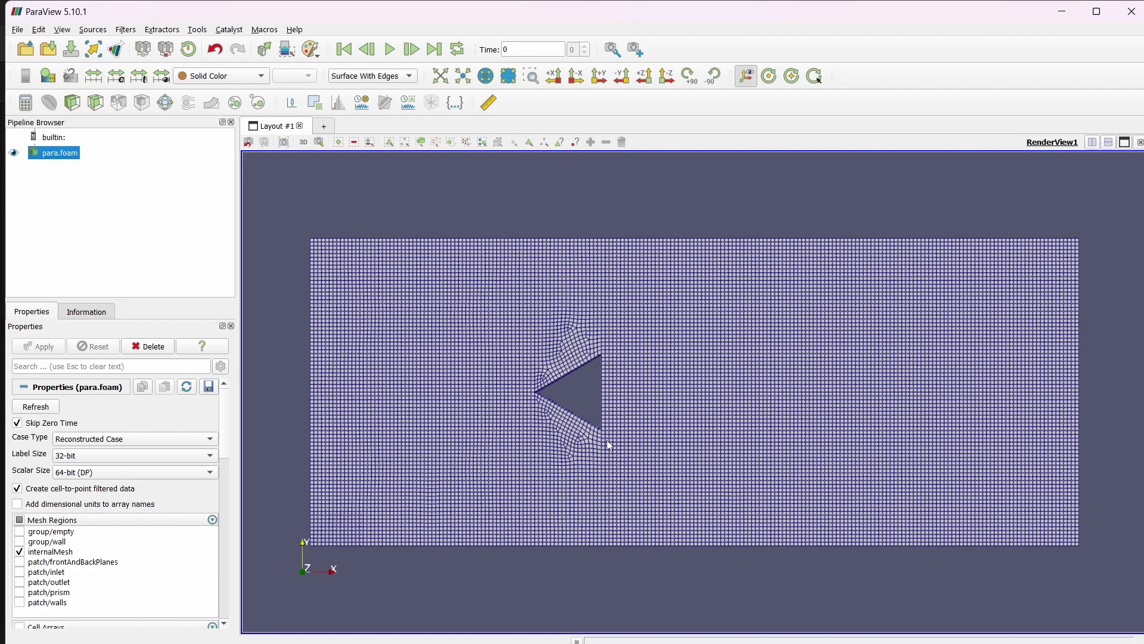
drag(471, 352, 810, 335)
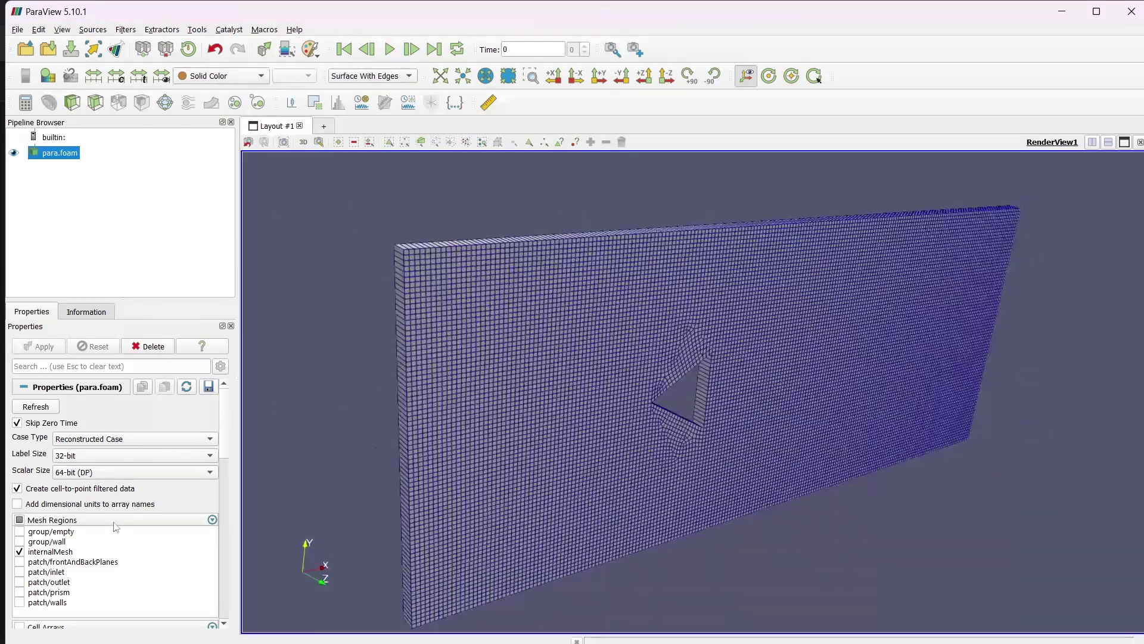
Step: Display only the inlet patch, then only the outlet patch, in place of internalMesh
click(20, 573)
click(20, 551)
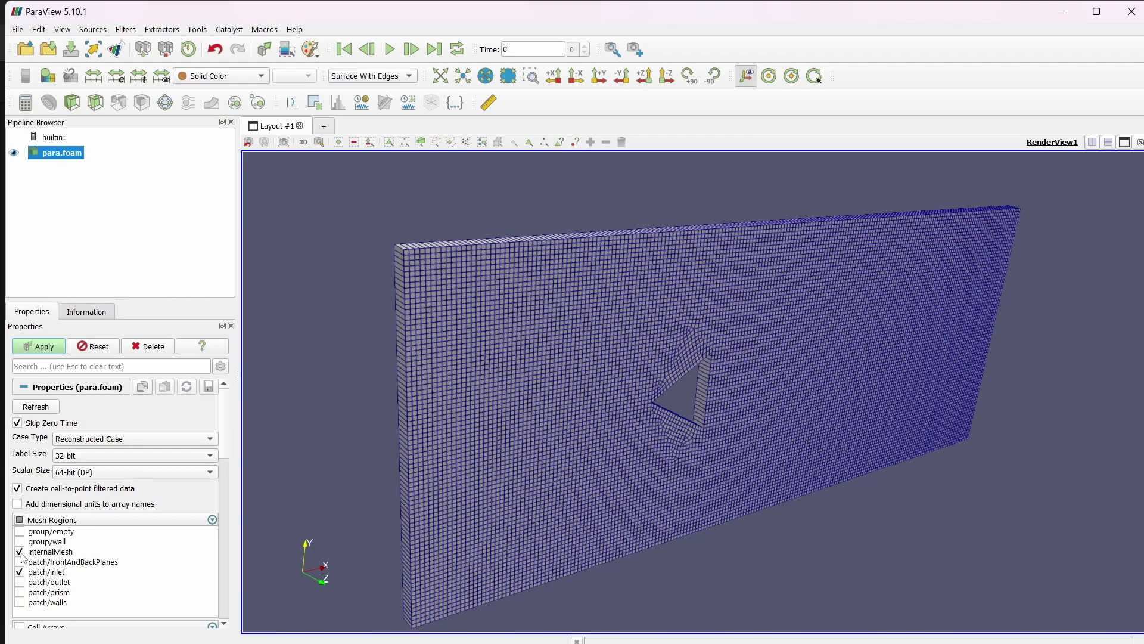
click(55, 348)
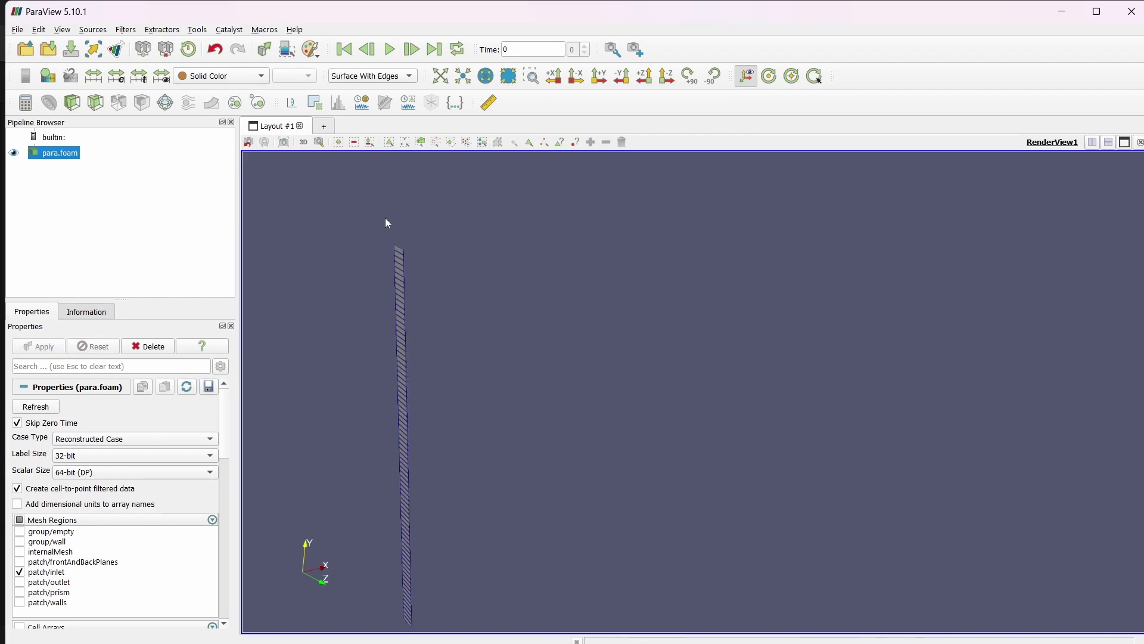
click(20, 582)
click(20, 572)
click(40, 346)
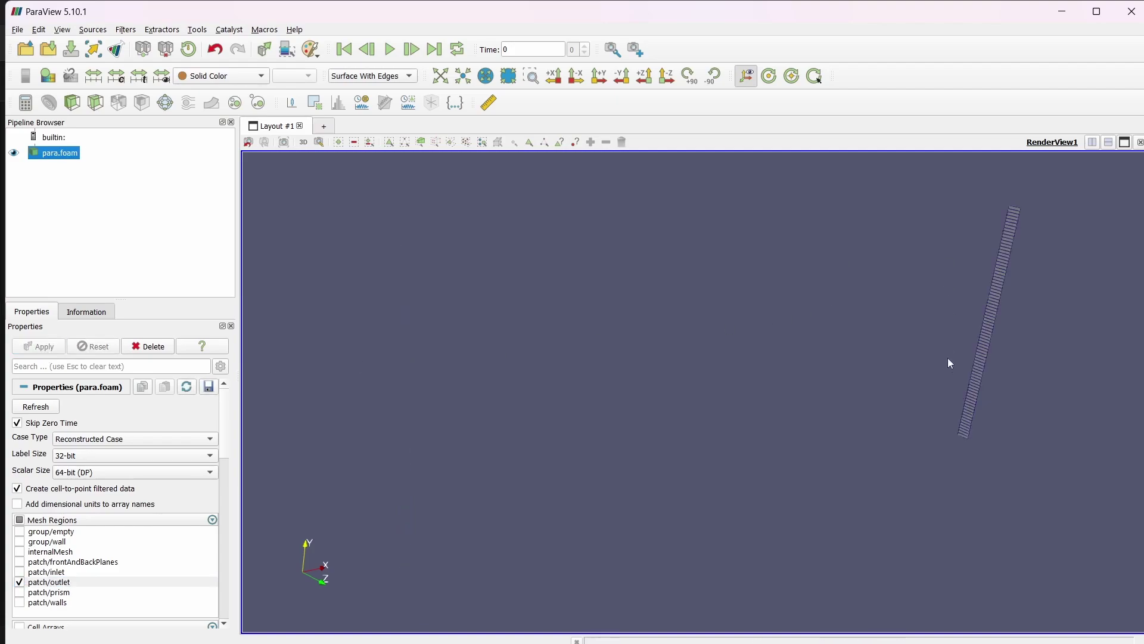
Step: Display only the prism patch, then add the inlet and outlet patches back
click(18, 583)
click(20, 582)
click(20, 592)
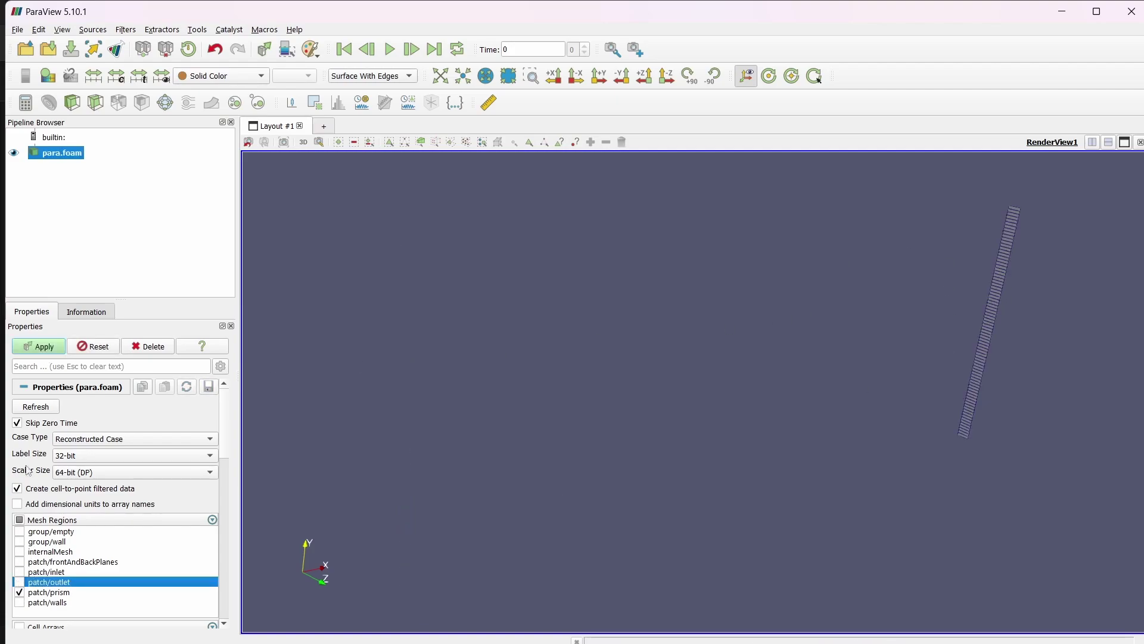
click(42, 351)
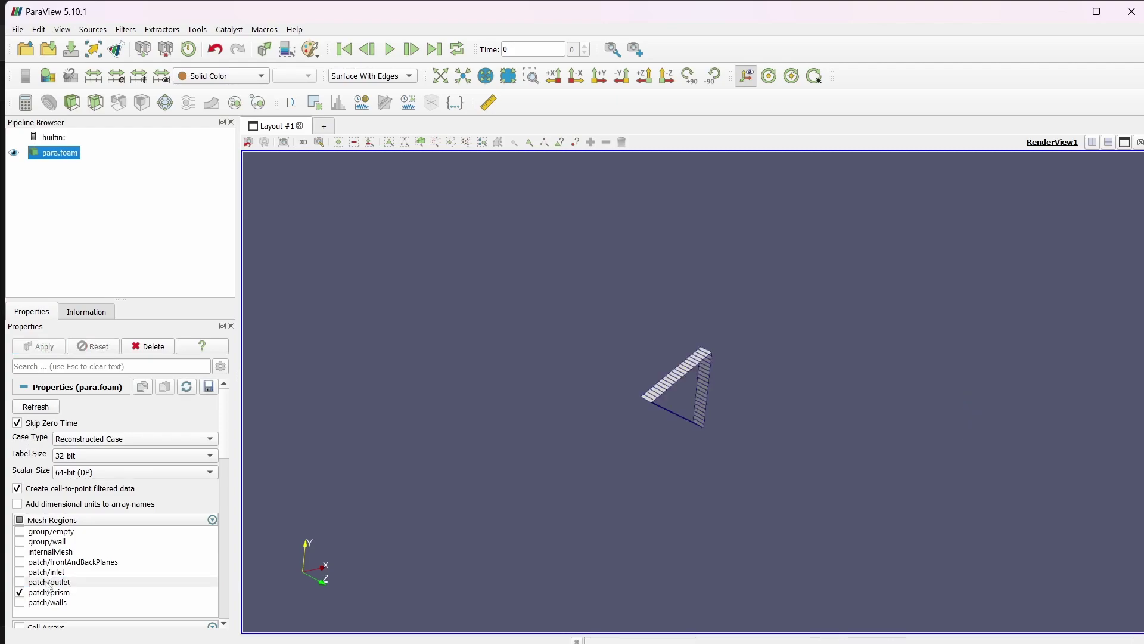
click(19, 572)
click(19, 583)
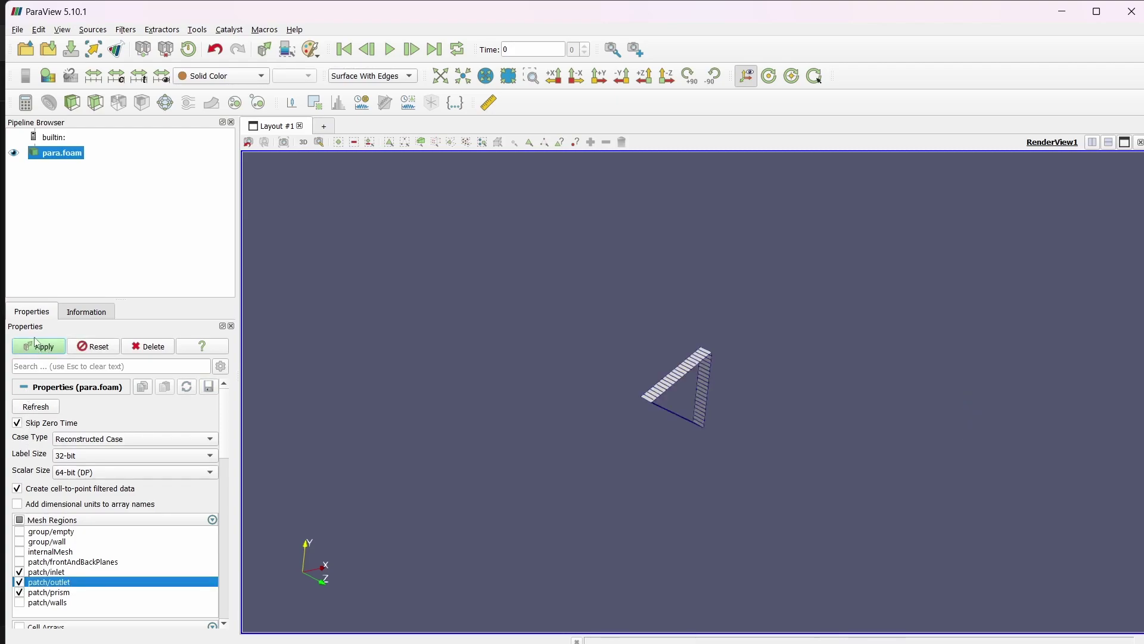
click(47, 351)
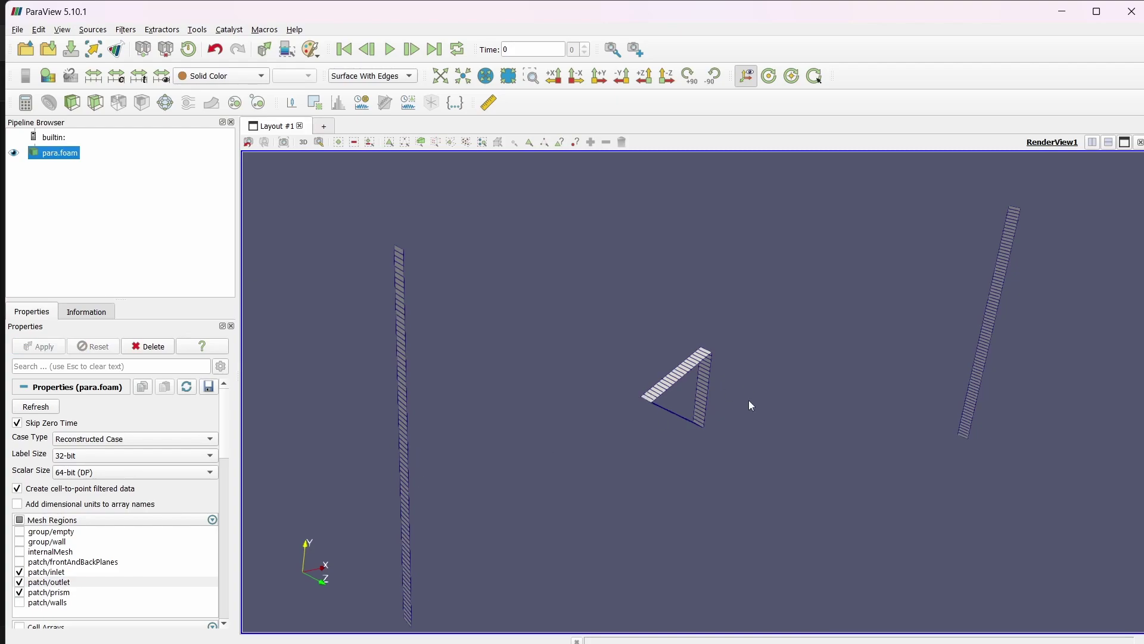
Step: Add the walls and frontAndBackPlanes patches to the displayed mesh regions
click(20, 603)
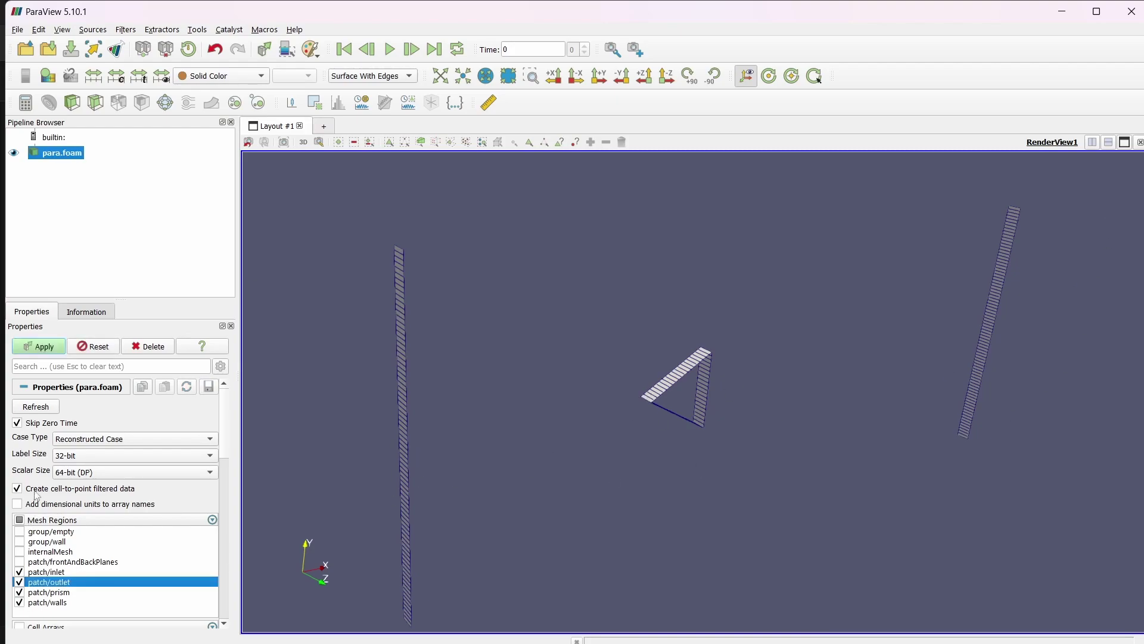
click(38, 347)
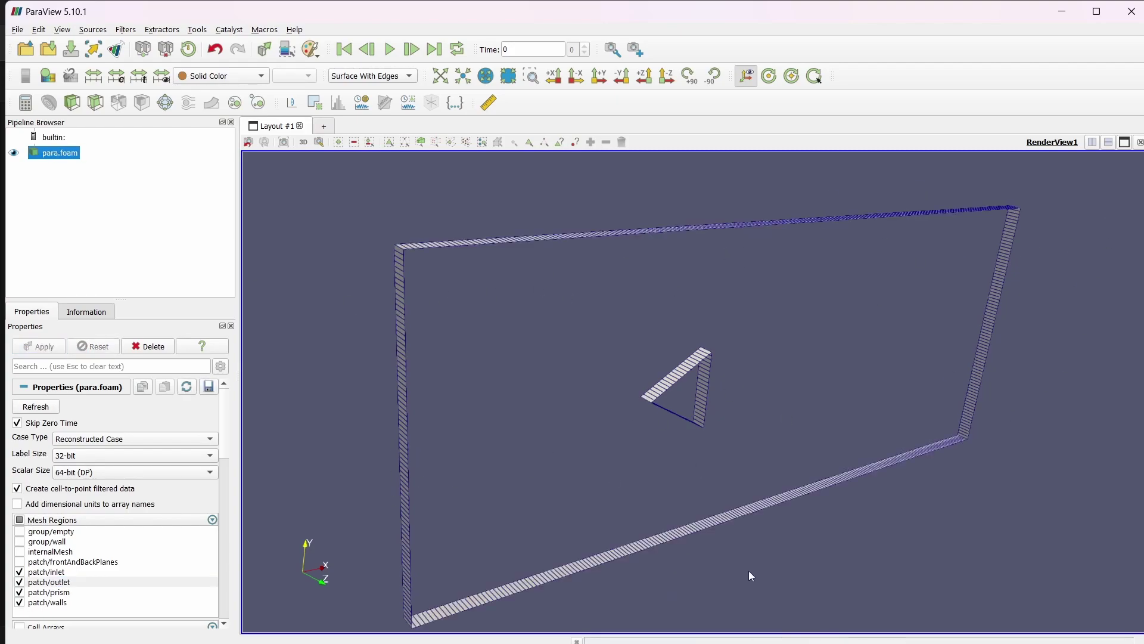
click(20, 562)
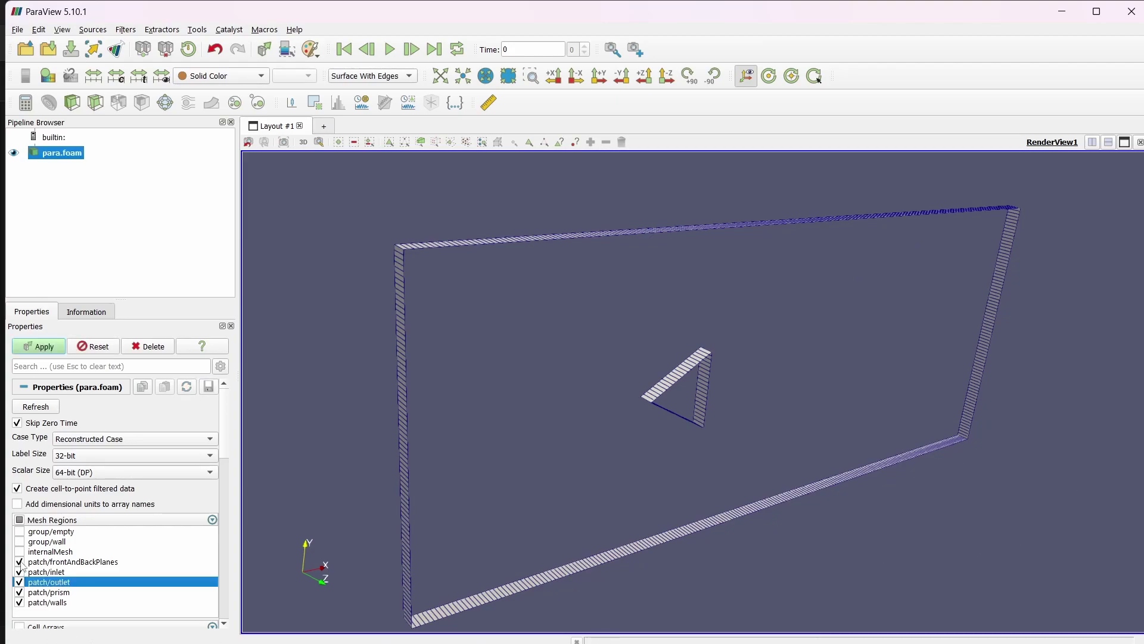
click(44, 347)
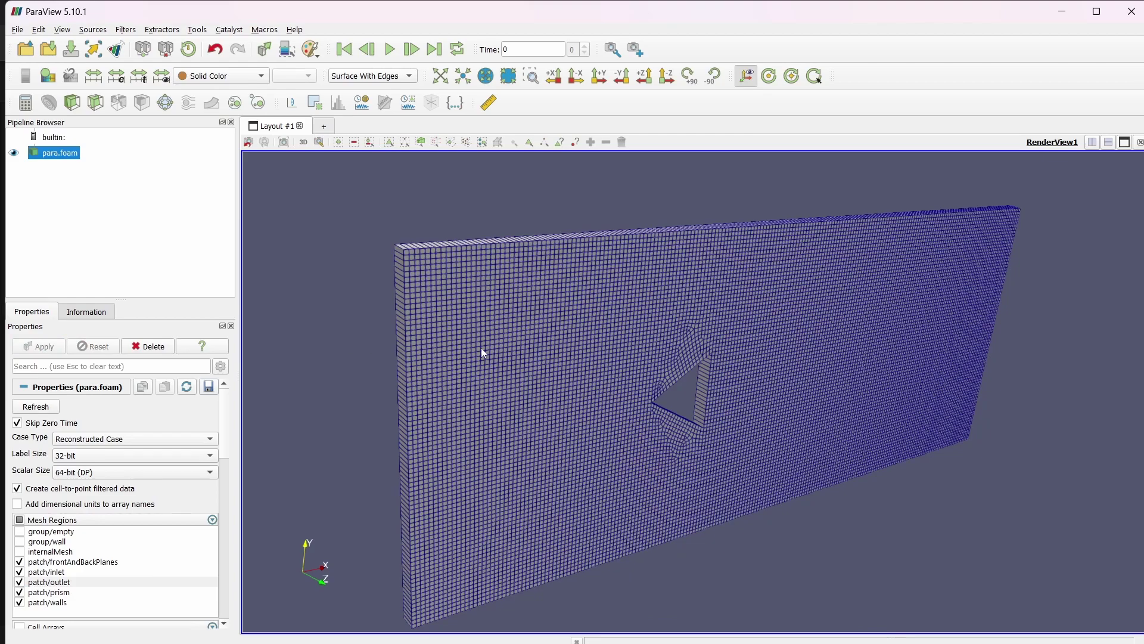
Step: Hide inlet, outlet, prism and walls, leaving only frontAndBackPlanes, and rotate to inspect it
click(20, 571)
click(20, 581)
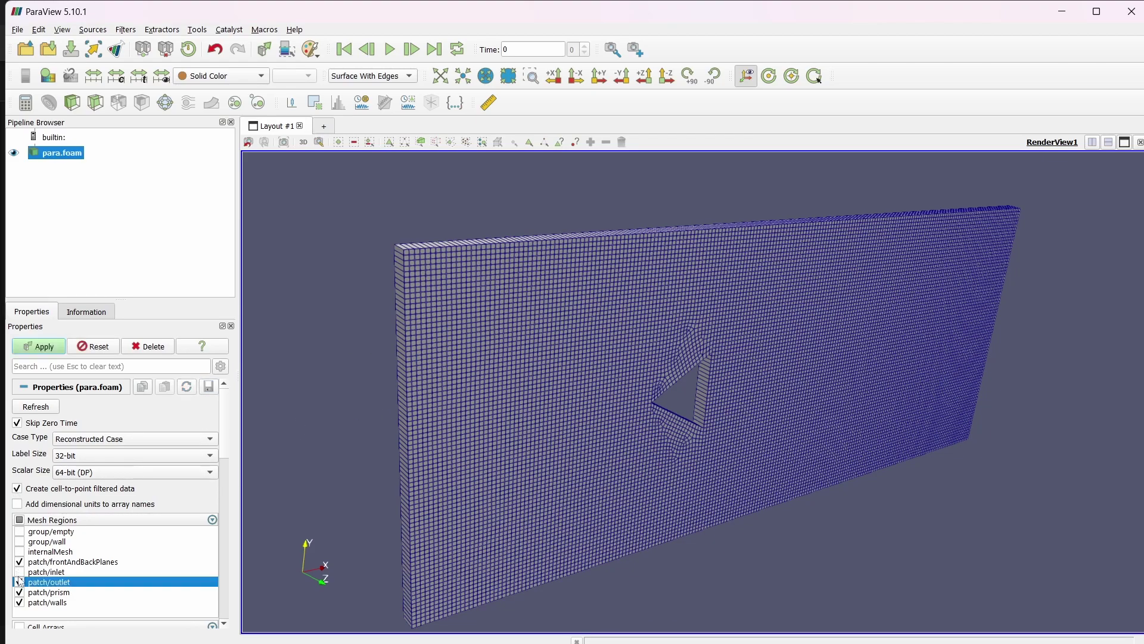
click(20, 592)
click(20, 602)
click(41, 347)
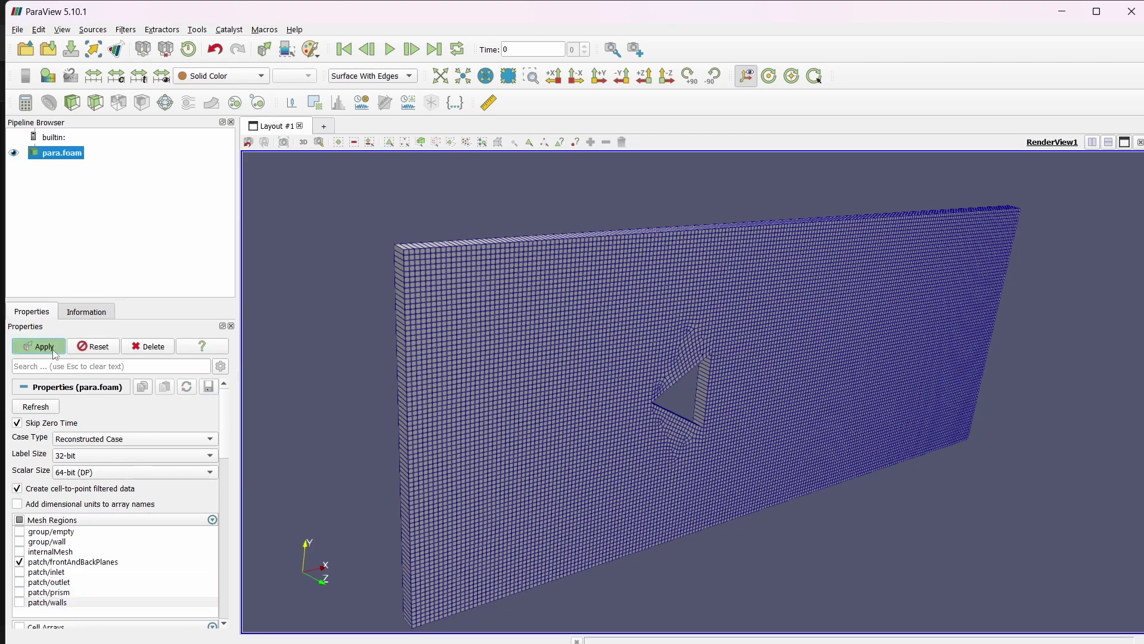
drag(360, 413, 646, 375)
drag(614, 448, 763, 413)
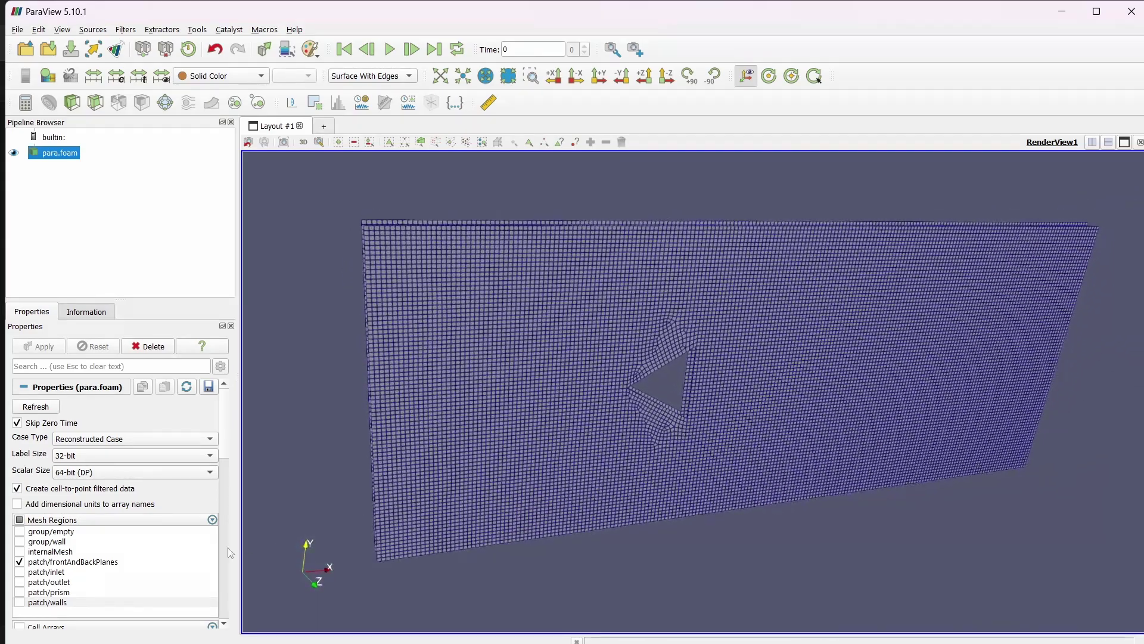
Step: Add the prism patch back, examine the grid around it from several angles, then close ParaView
click(19, 593)
click(39, 347)
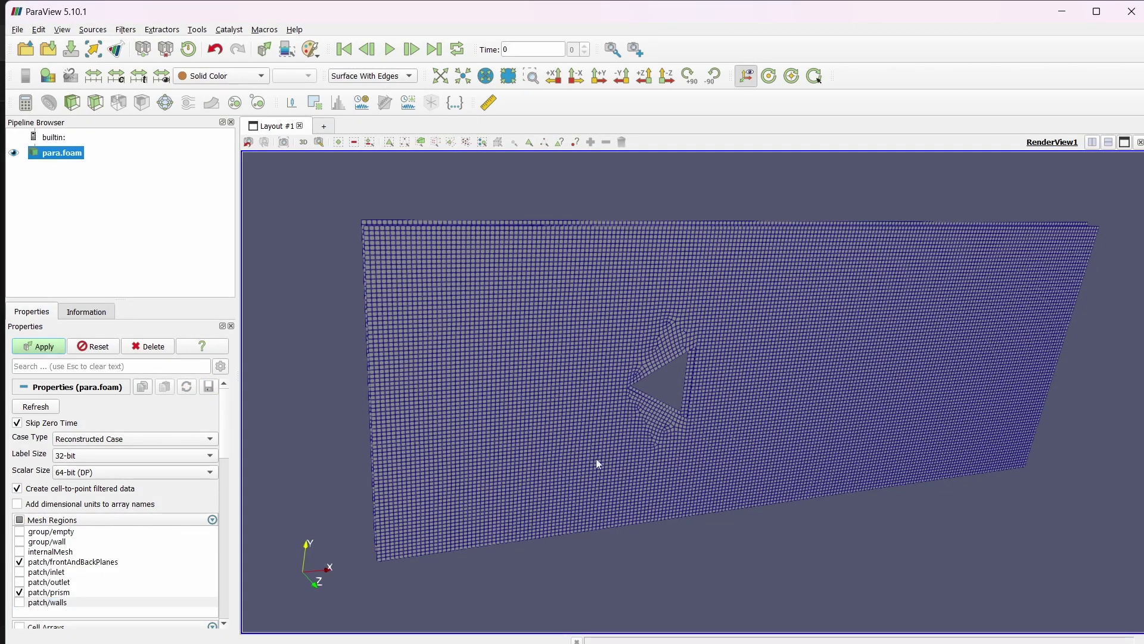
drag(685, 470, 661, 399)
scroll(662, 400, up, 5)
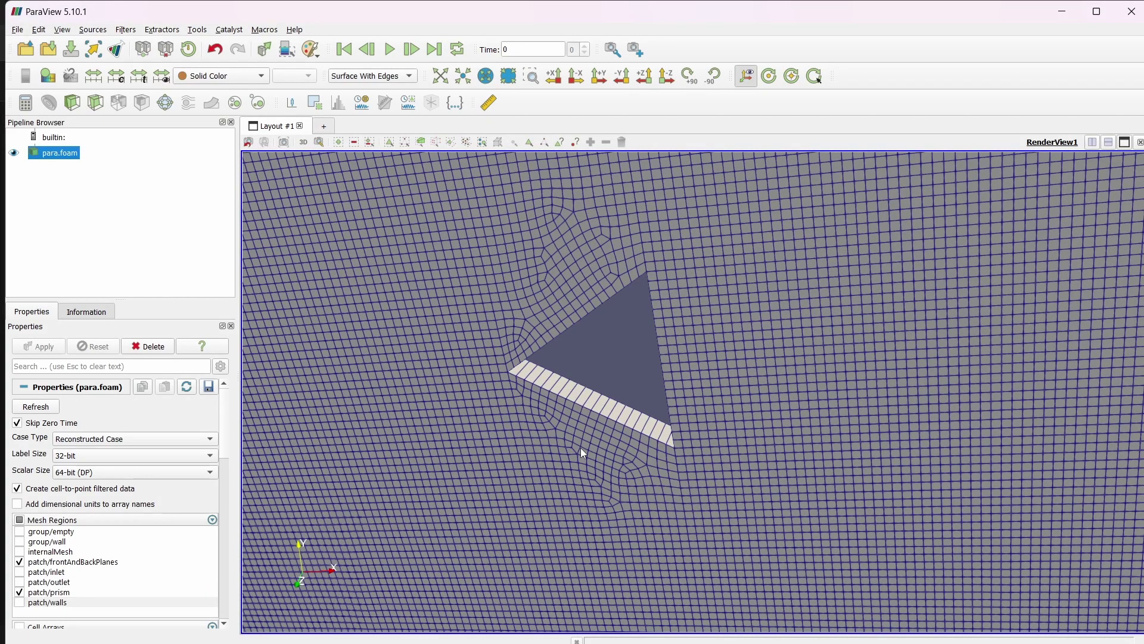
mouse_move(581, 448)
mouse_down()
mouse_move(656, 423)
mouse_move(817, 417)
mouse_move(571, 464)
mouse_up()
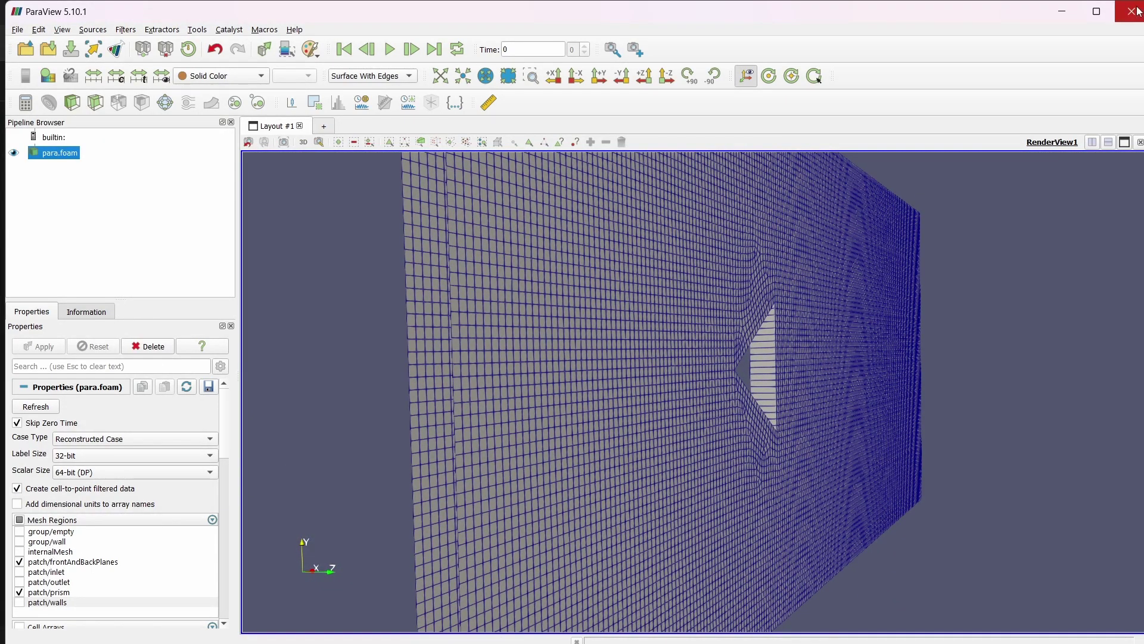
drag(847, 282, 716, 439)
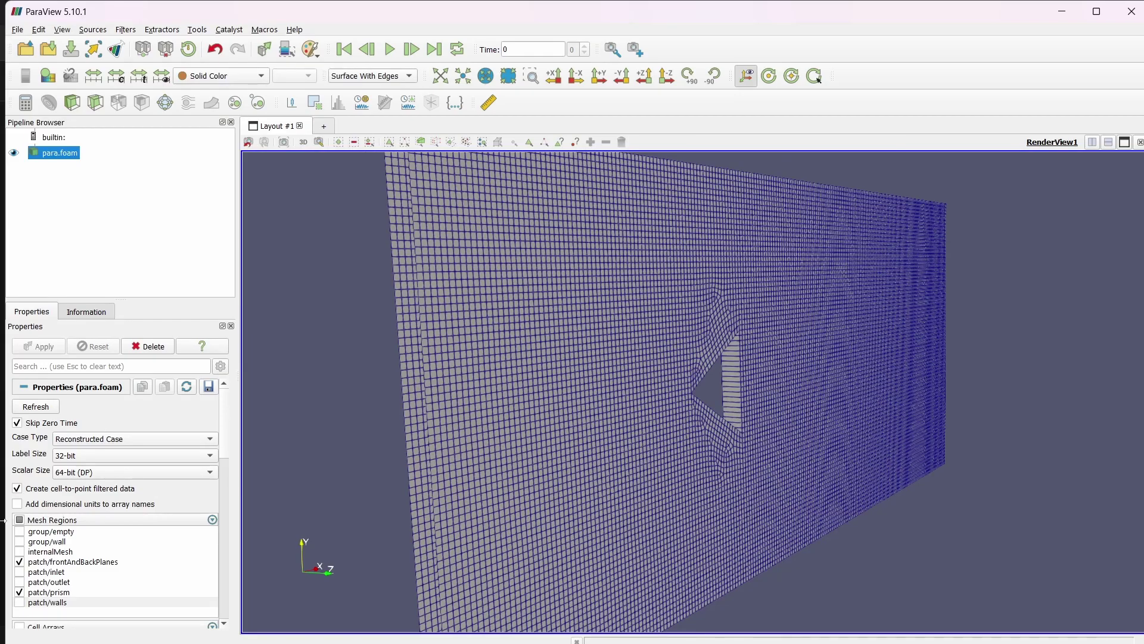
click(1131, 11)
key(alt+Tab)
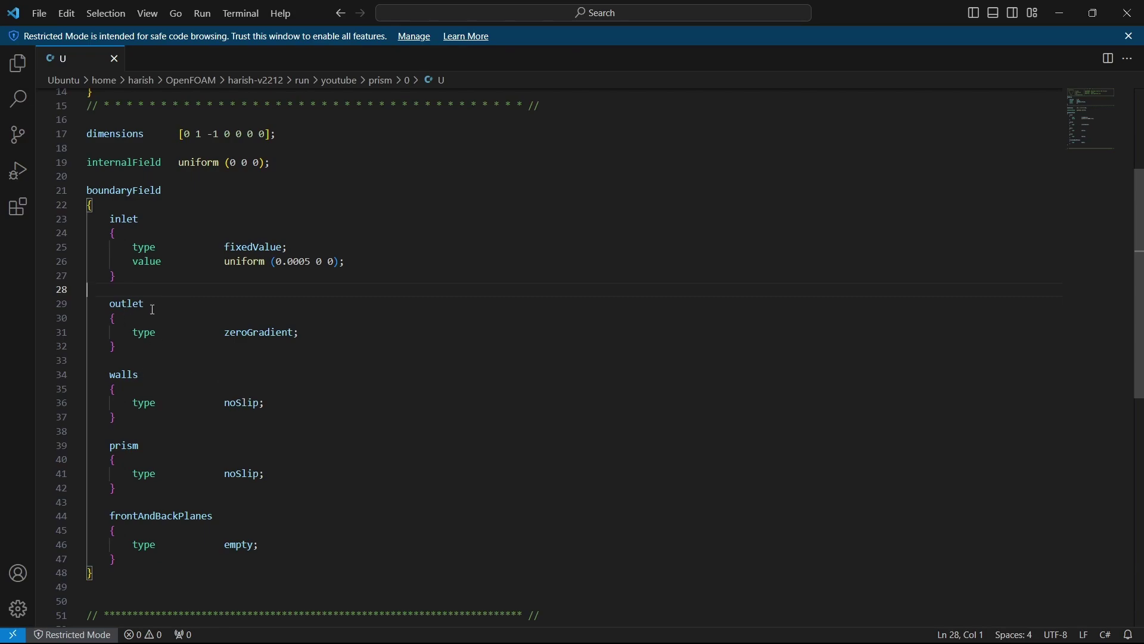
Step: Scroll U back up to internalField uniform (0 0 0), then return to File Explorer
scroll(197, 278, up, 2)
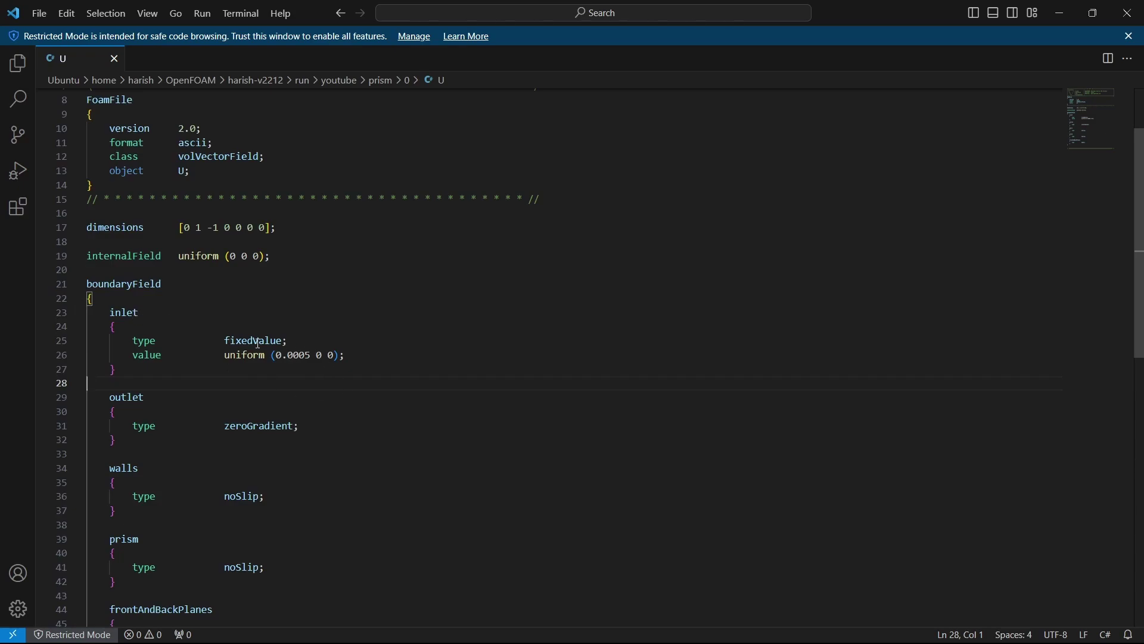
scroll(259, 343, up, 2)
key(alt+Tab)
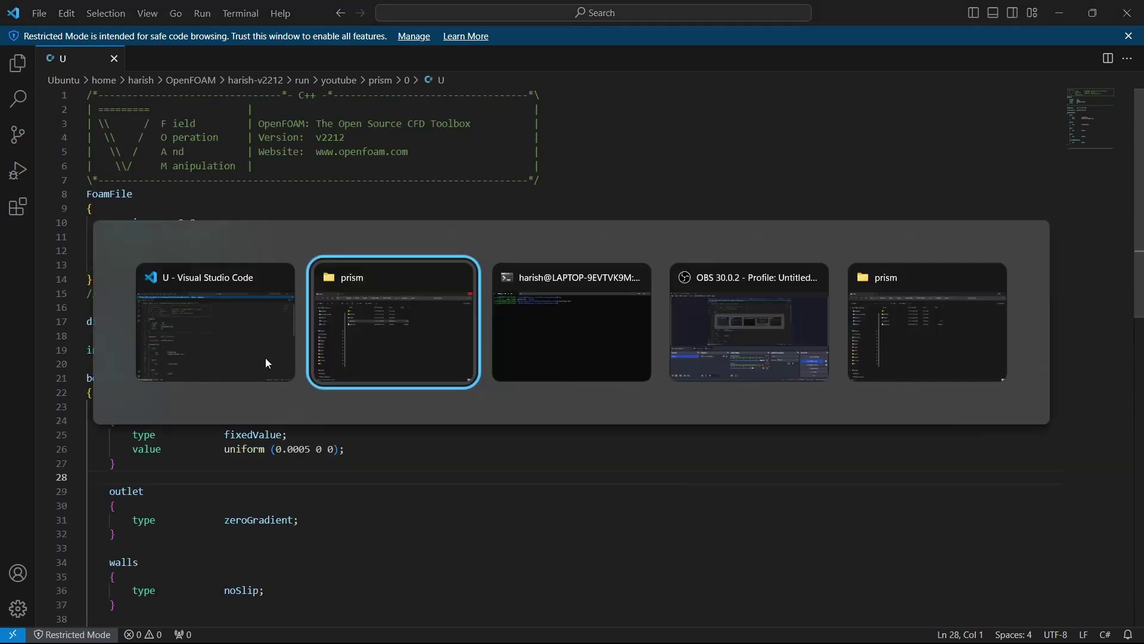
Step: Open the p pressure file from the 0 folder in Visual Studio Code, just once
double_click(265, 143)
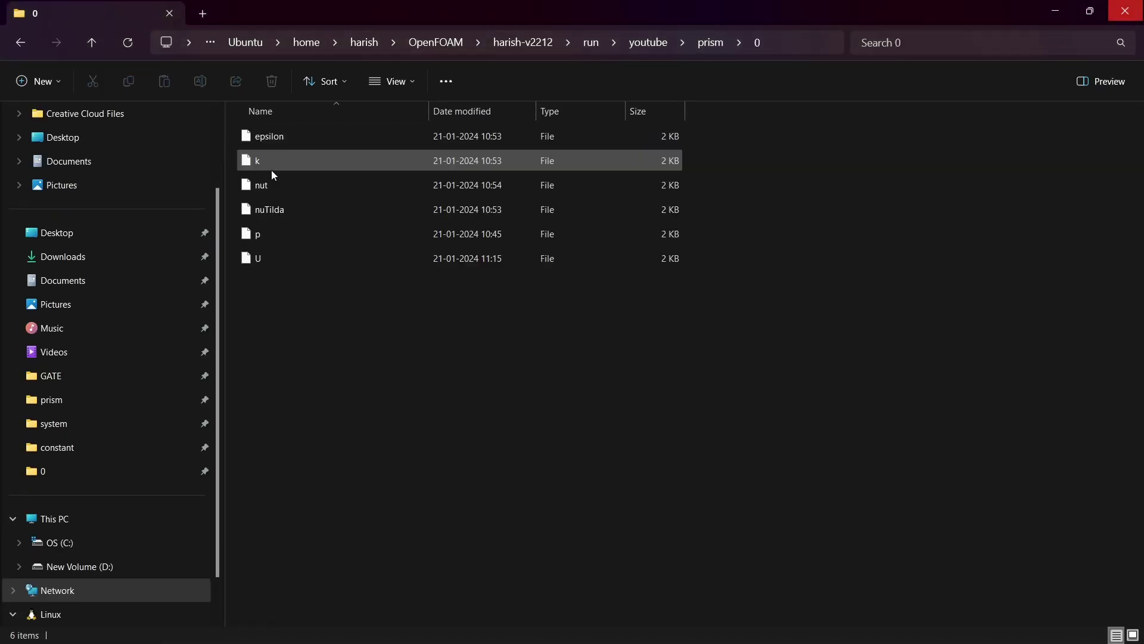
click(261, 237)
double_click(260, 235)
click(511, 363)
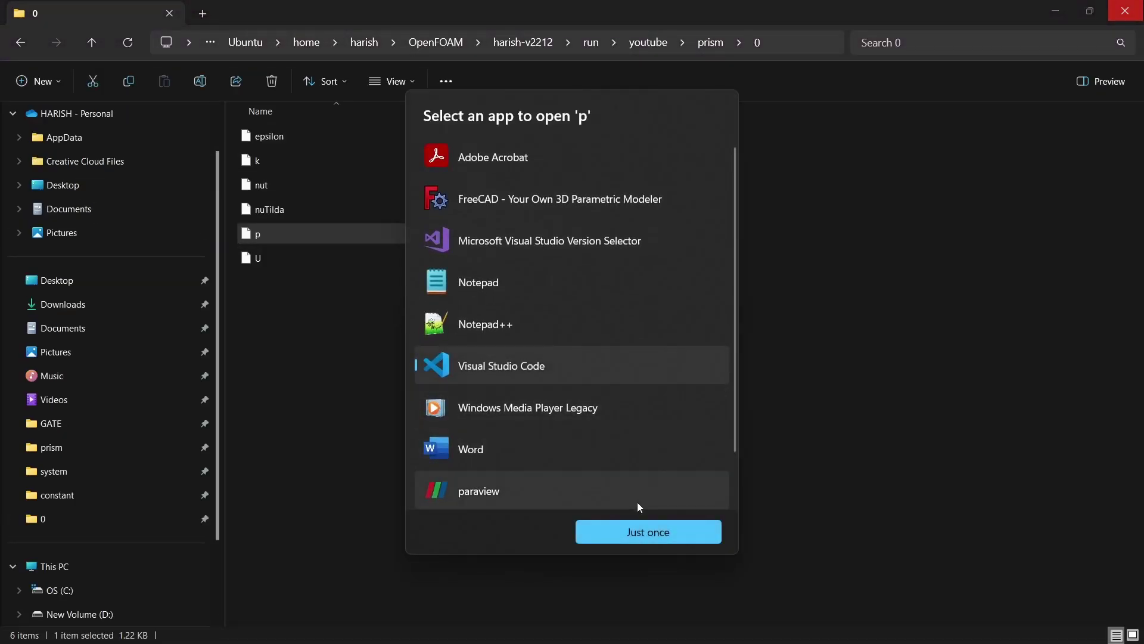
click(659, 528)
Step: Review p's boundary conditions, including outlet fixedValue uniform 0, then return to File Explorer
scroll(183, 475, down, 3)
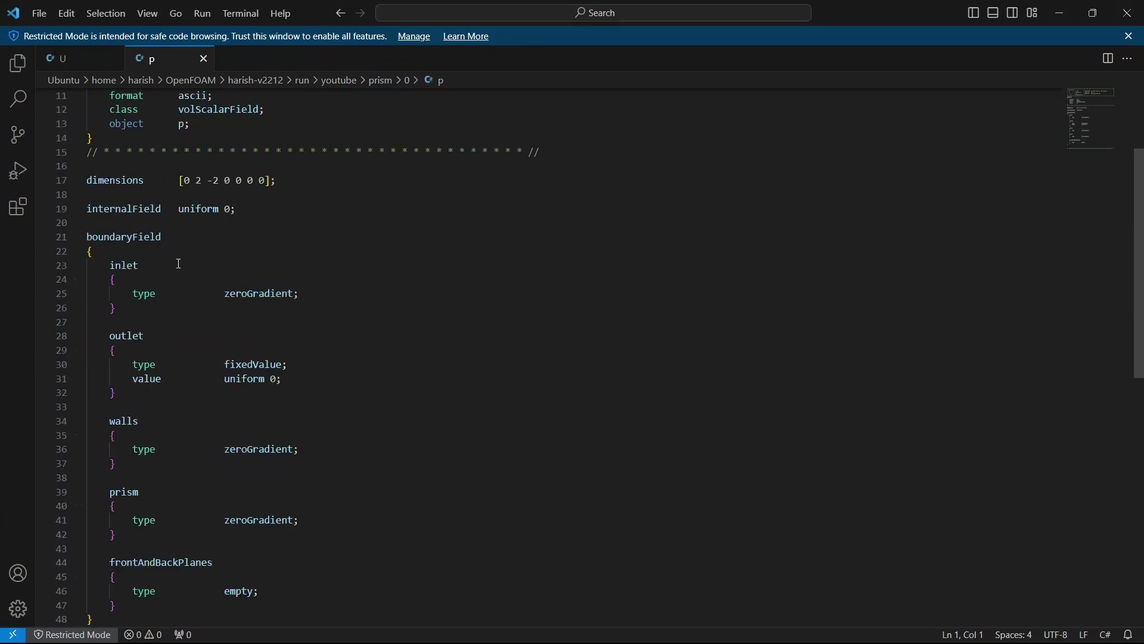
scroll(128, 221, down, 2)
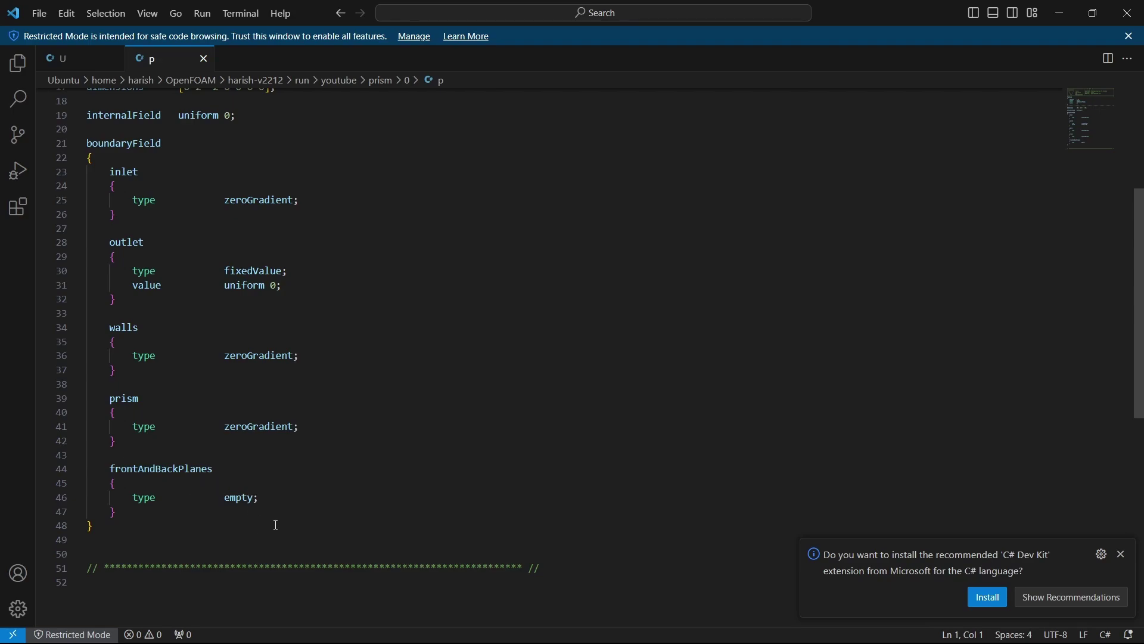
scroll(436, 497, up, 5)
key(alt+Tab)
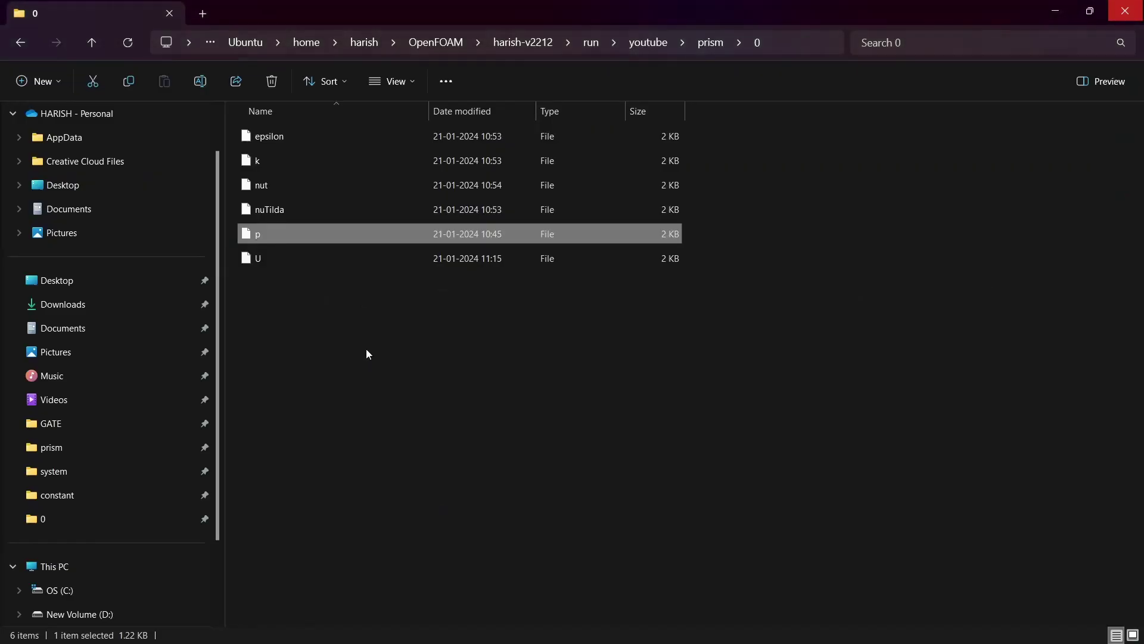
Step: Open the epsilon file in Visual Studio Code and scroll through its patch entries
double_click(279, 137)
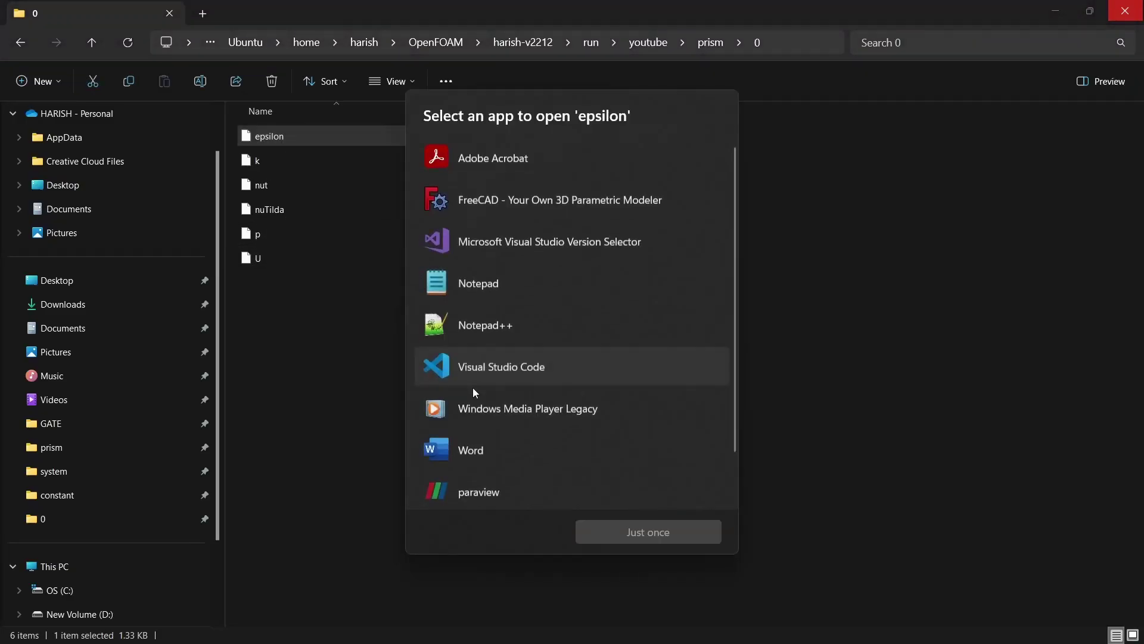
click(635, 532)
scroll(277, 511, down, 2)
scroll(277, 511, down, 2)
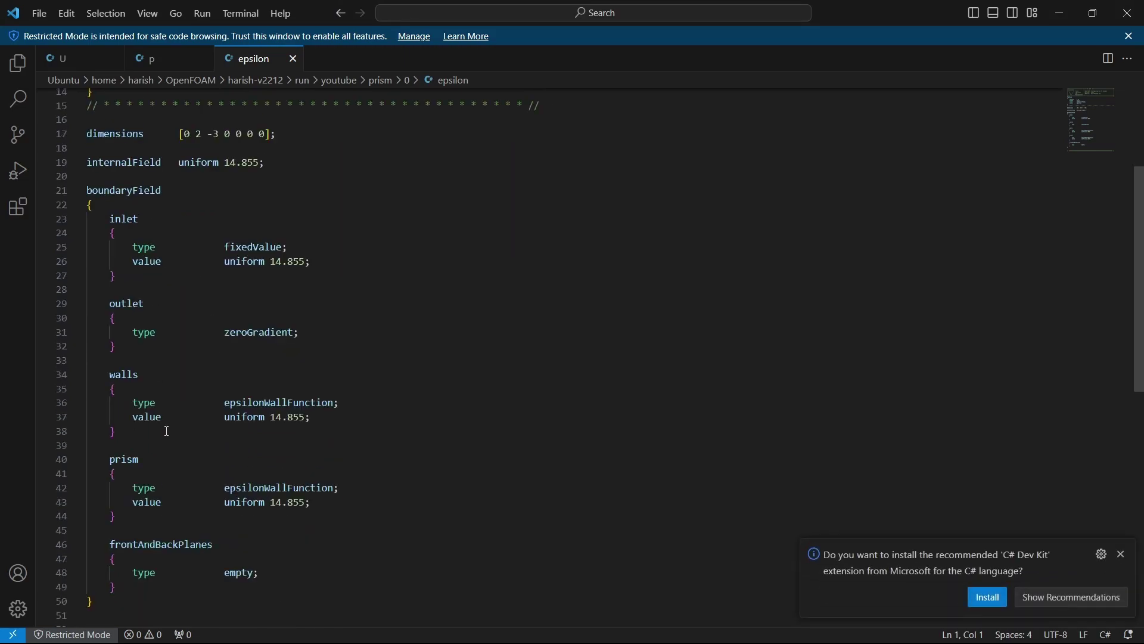
scroll(218, 508, down, 1)
scroll(267, 436, up, 2)
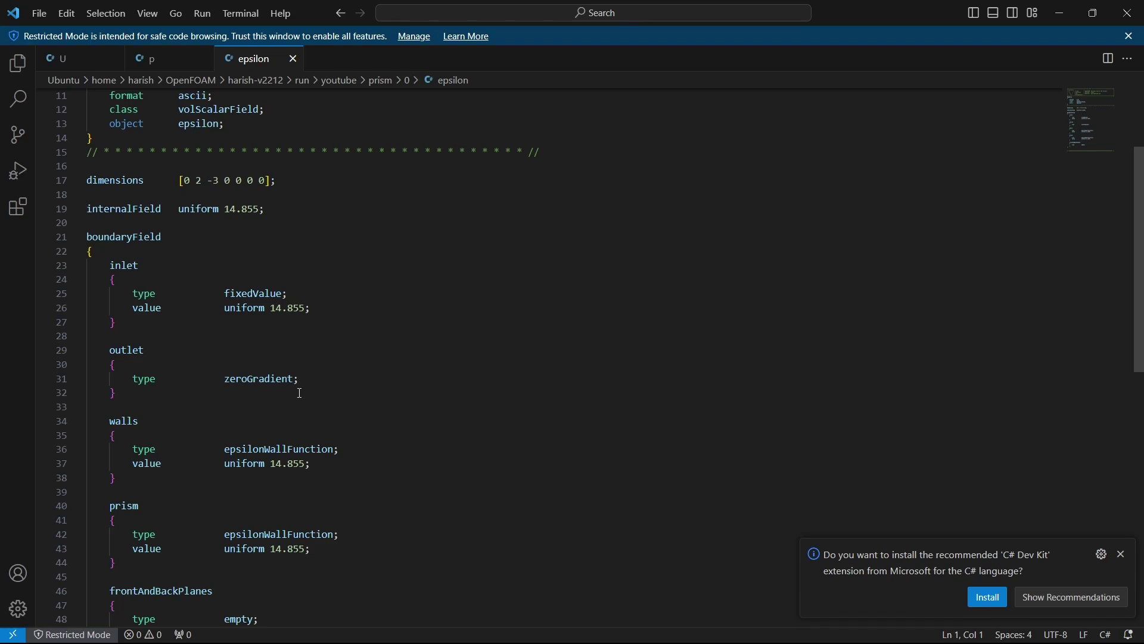
Step: Highlight every occurrence of 14.855 in epsilon, then return to File Explorer
scroll(300, 394, down, 2)
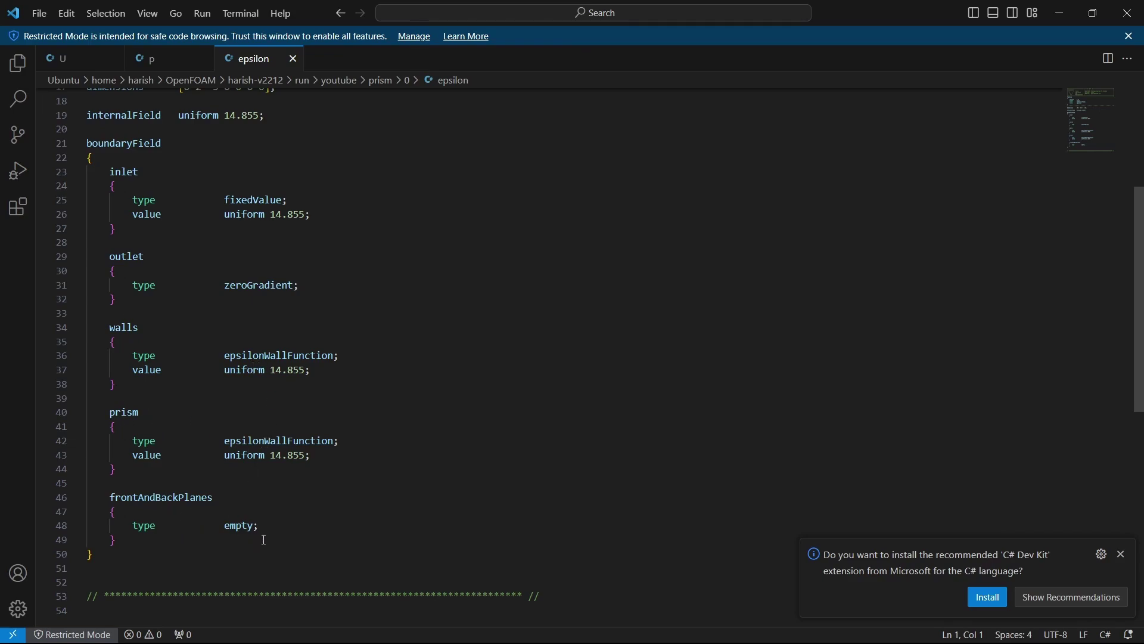
scroll(264, 475, up, 1)
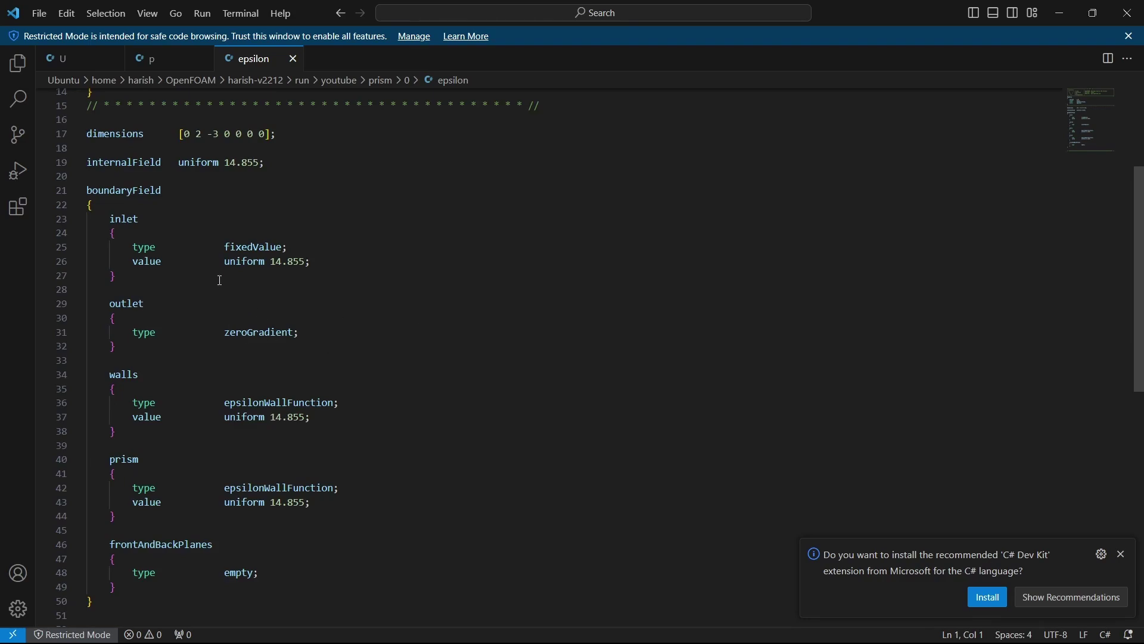
scroll(283, 292, up, 2)
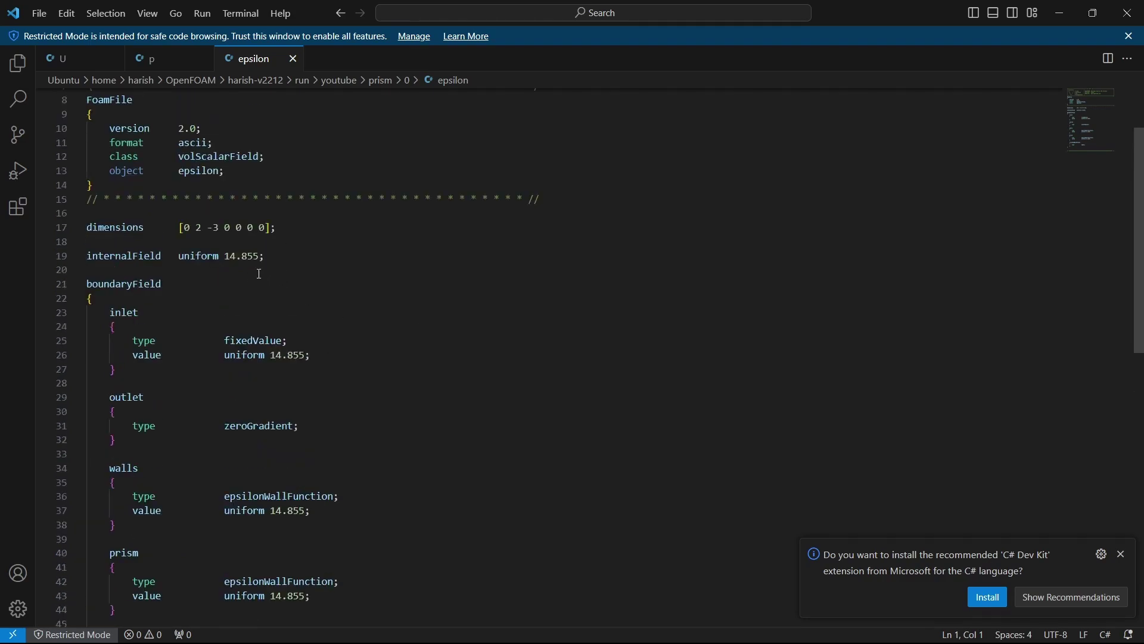
drag(226, 257, 259, 259)
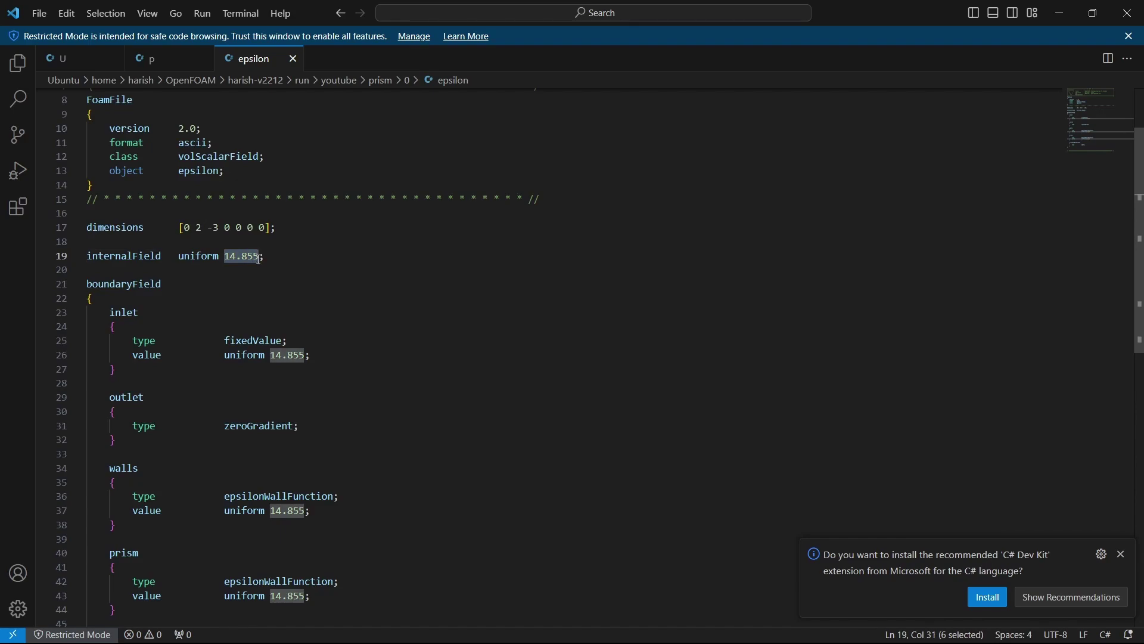
click(279, 309)
key(alt+Tab)
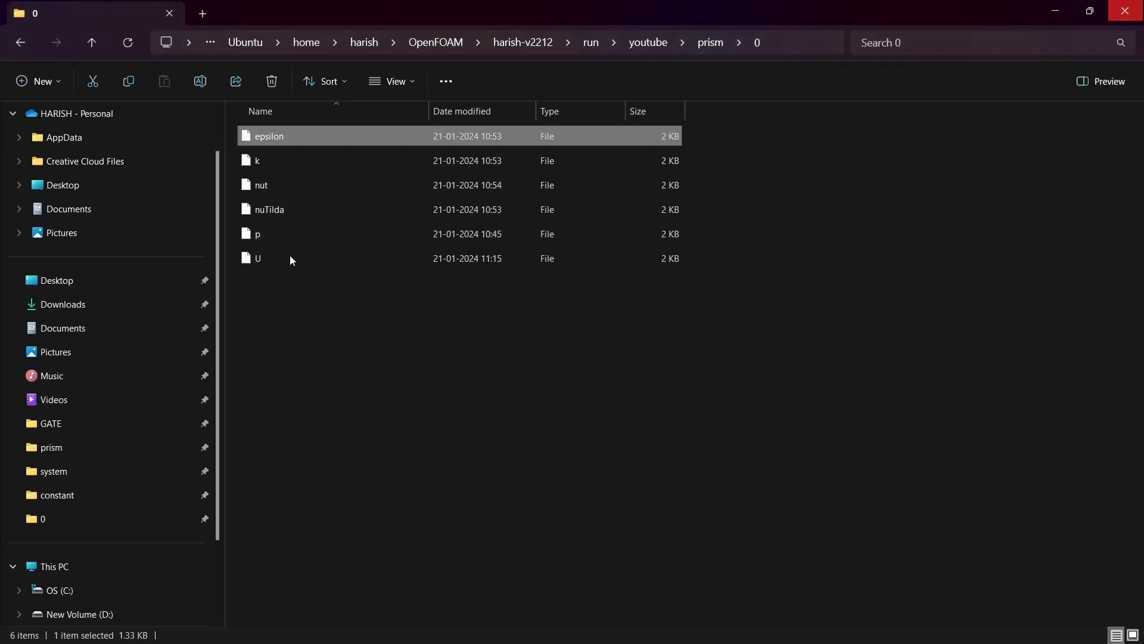
Step: Go into the constant folder and permanently delete the polyMesh folder
click(442, 380)
key(alt+Up)
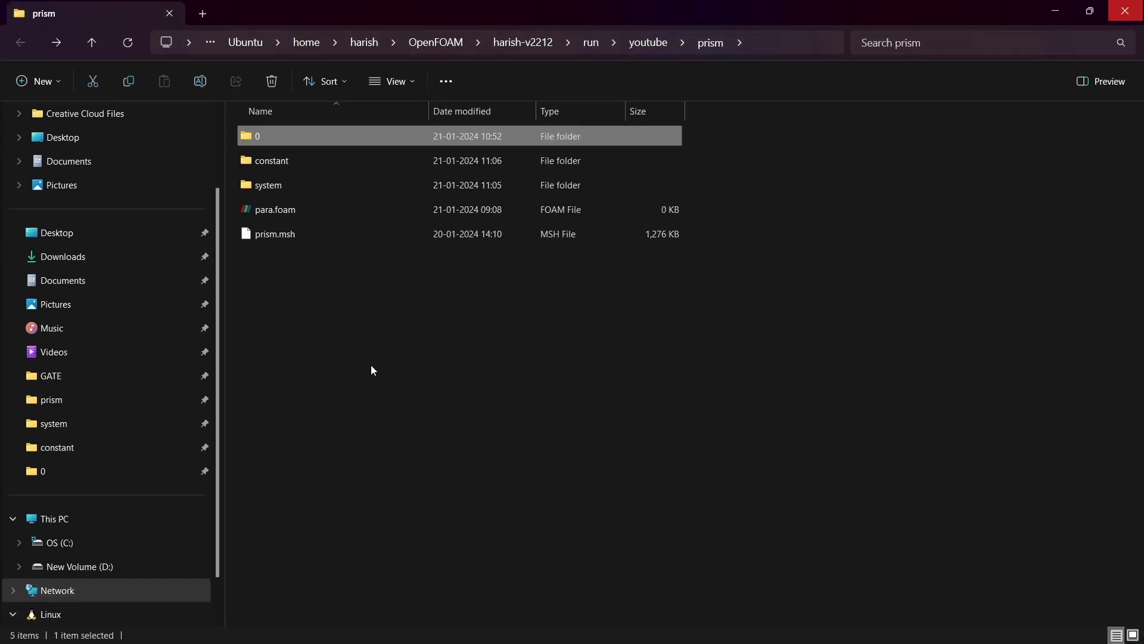
double_click(295, 165)
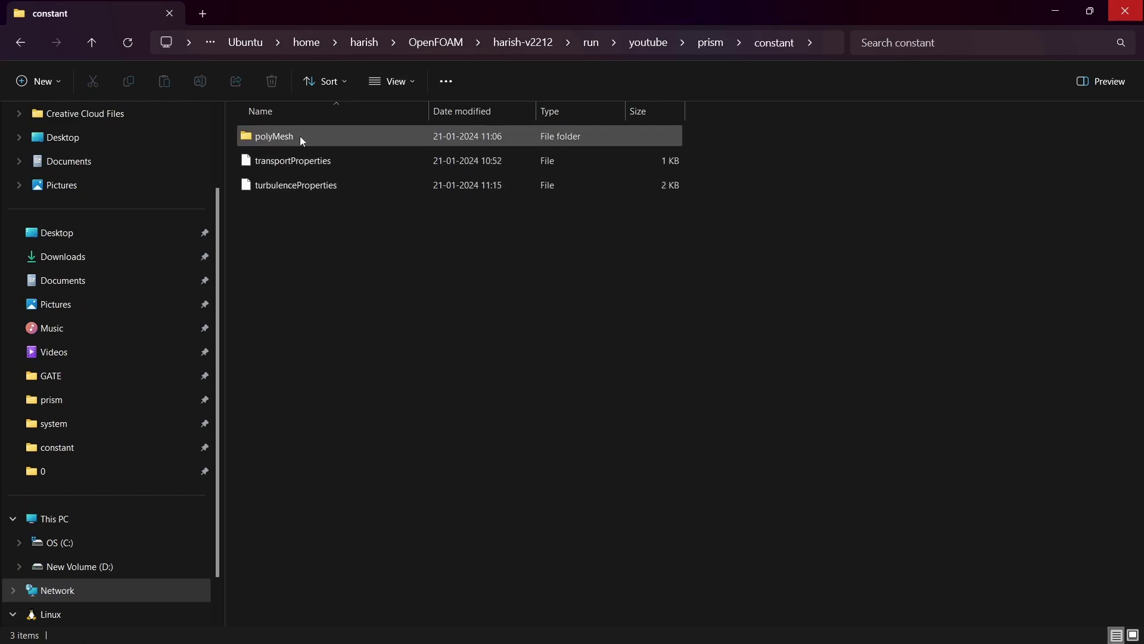
click(269, 132)
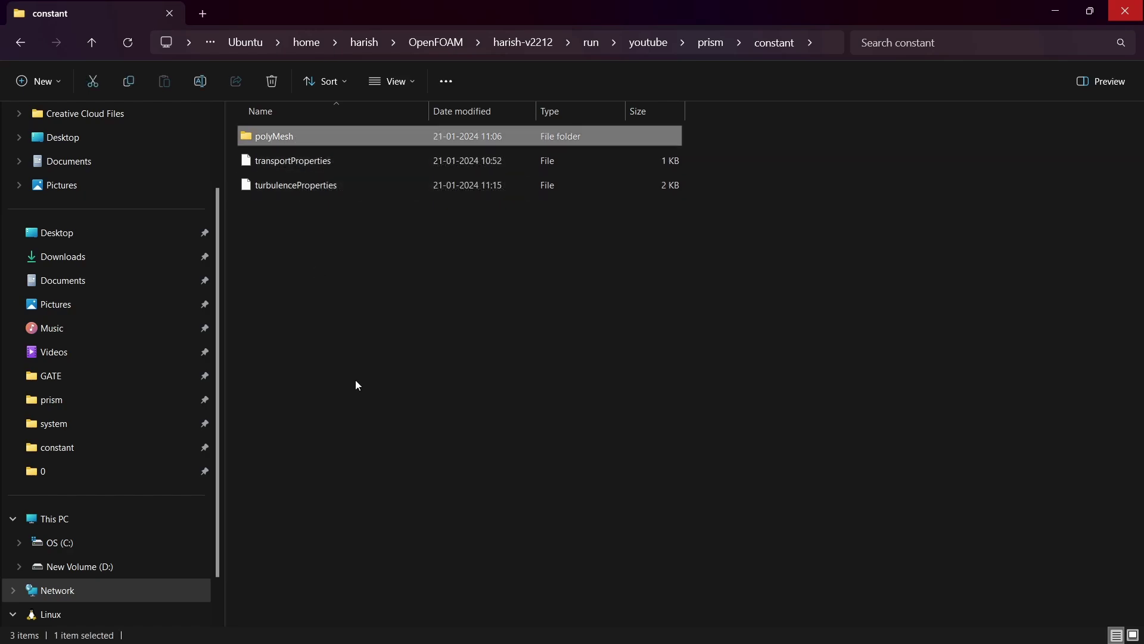
key(Delete)
key(Return)
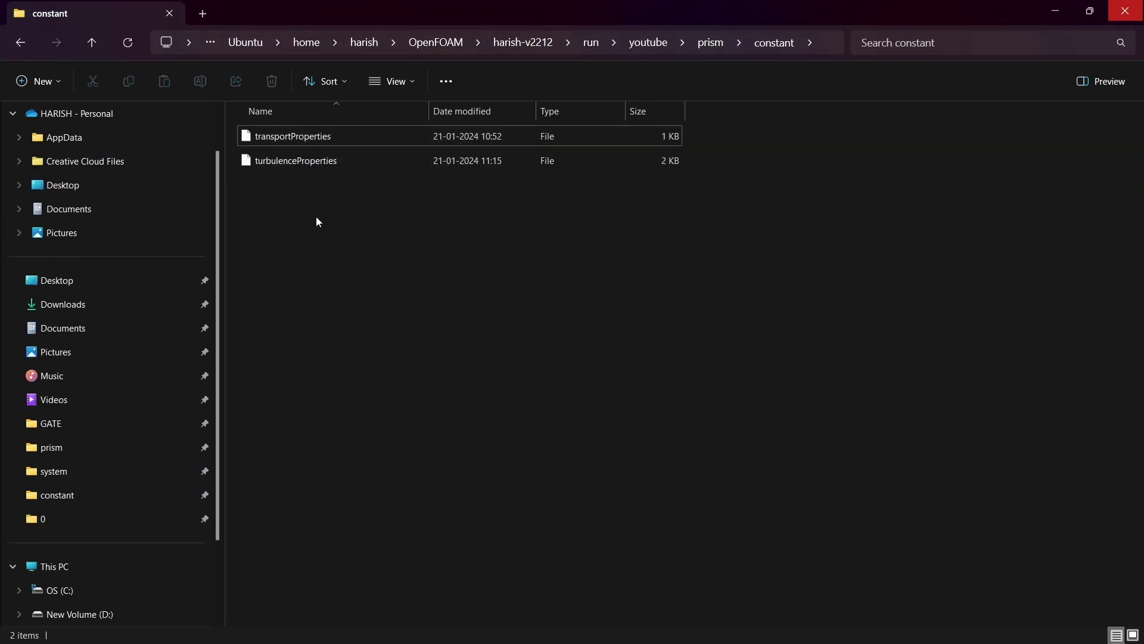
Step: Open transportProperties in Visual Studio Code to check nu 0.000014776, then select turbulenceProperties
double_click(299, 136)
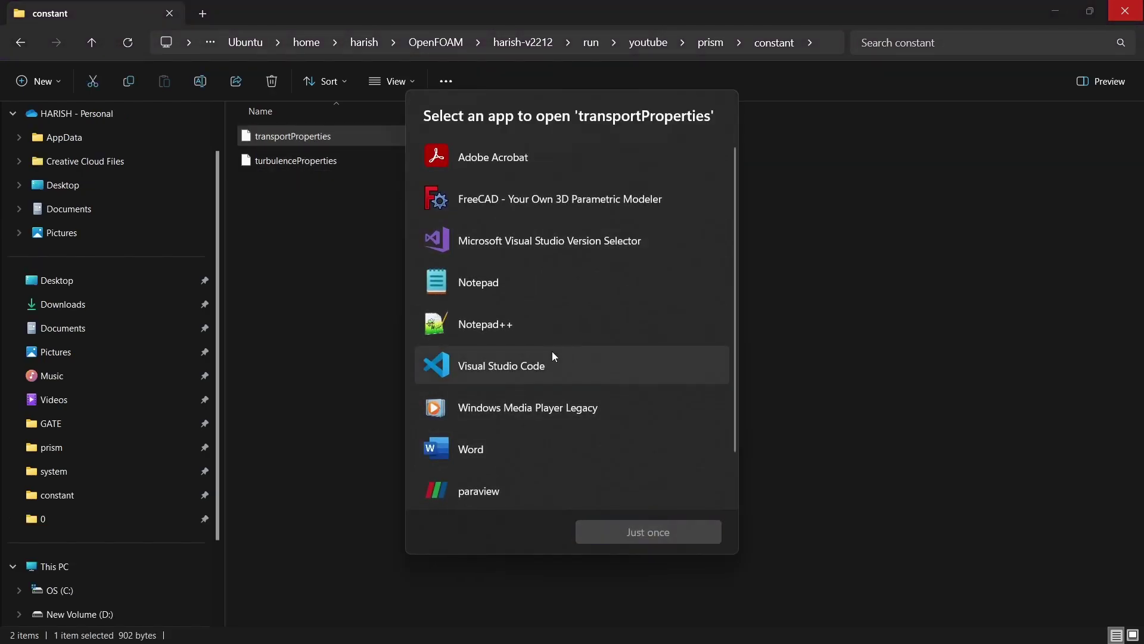
click(544, 358)
click(607, 532)
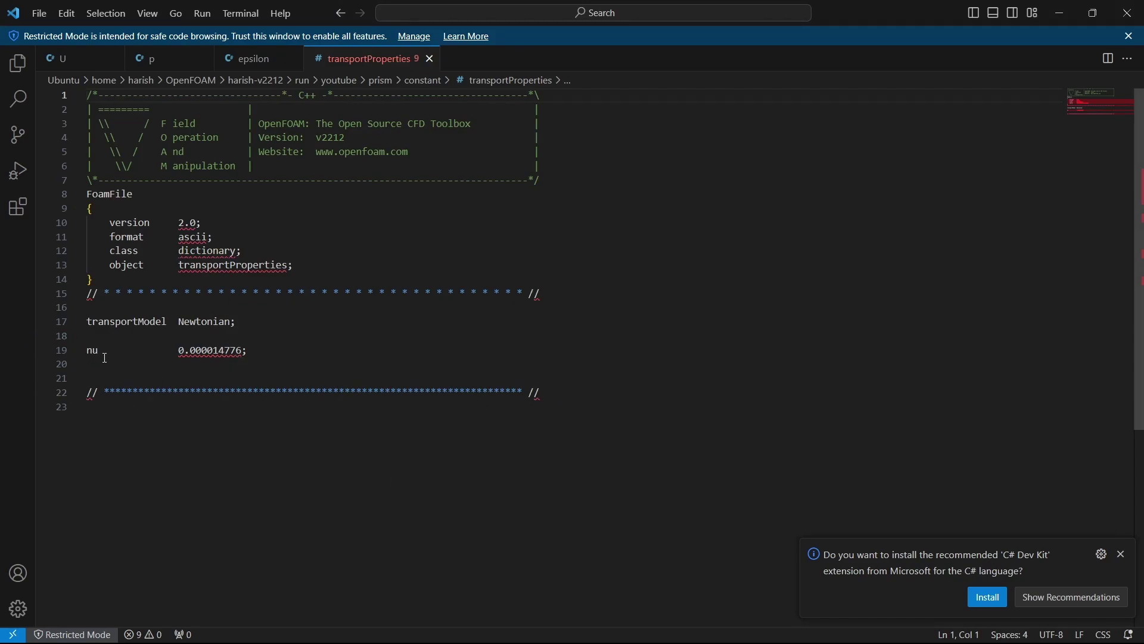
drag(105, 355, 87, 352)
click(209, 365)
key(alt+Tab)
click(285, 163)
Step: Open turbulenceProperties in Visual Studio Code, check simulationType laminar, then return to File Explorer
double_click(285, 163)
click(506, 385)
click(596, 529)
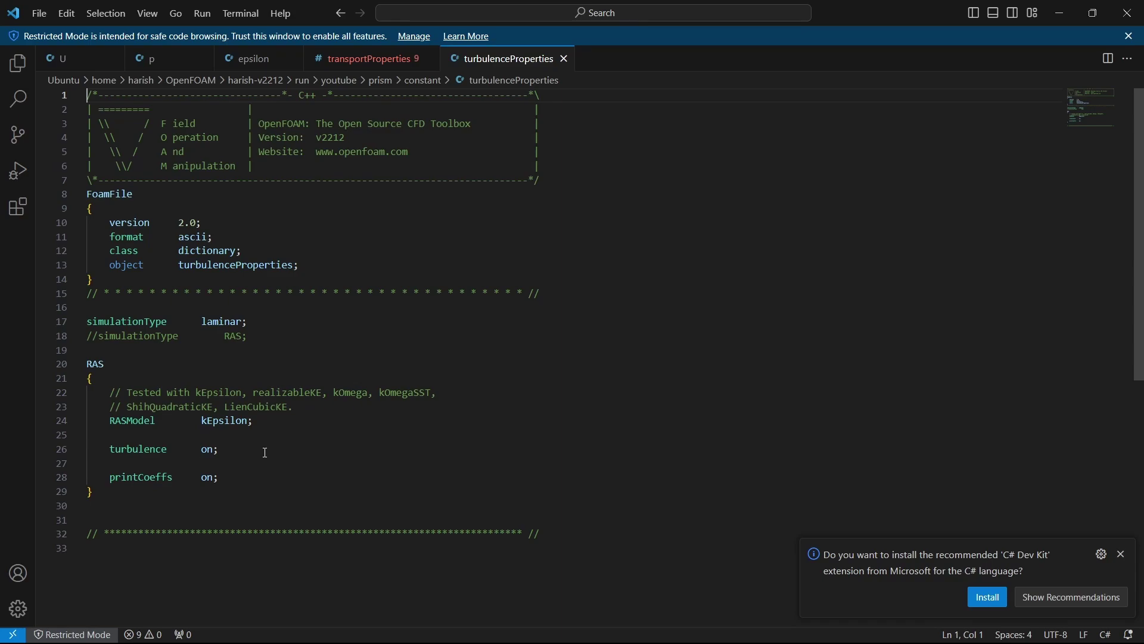
double_click(202, 322)
click(249, 336)
key(alt+Tab)
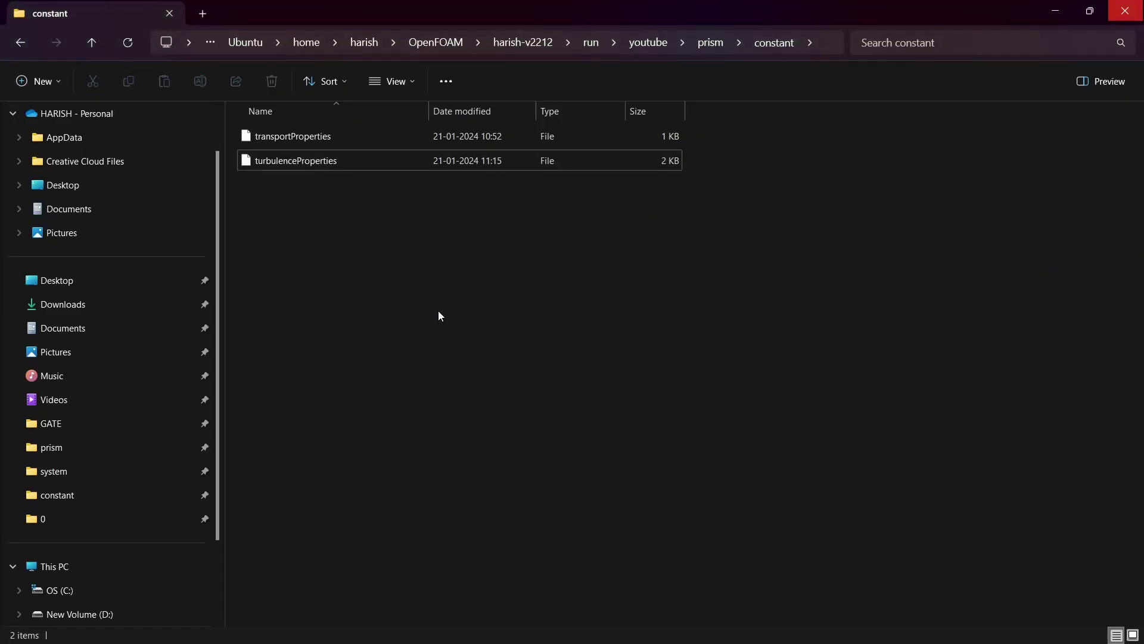
key(alt+Left)
Step: Open forceCoeffs from the system folder in Visual Studio Code and dismiss the C# extension notice
double_click(310, 190)
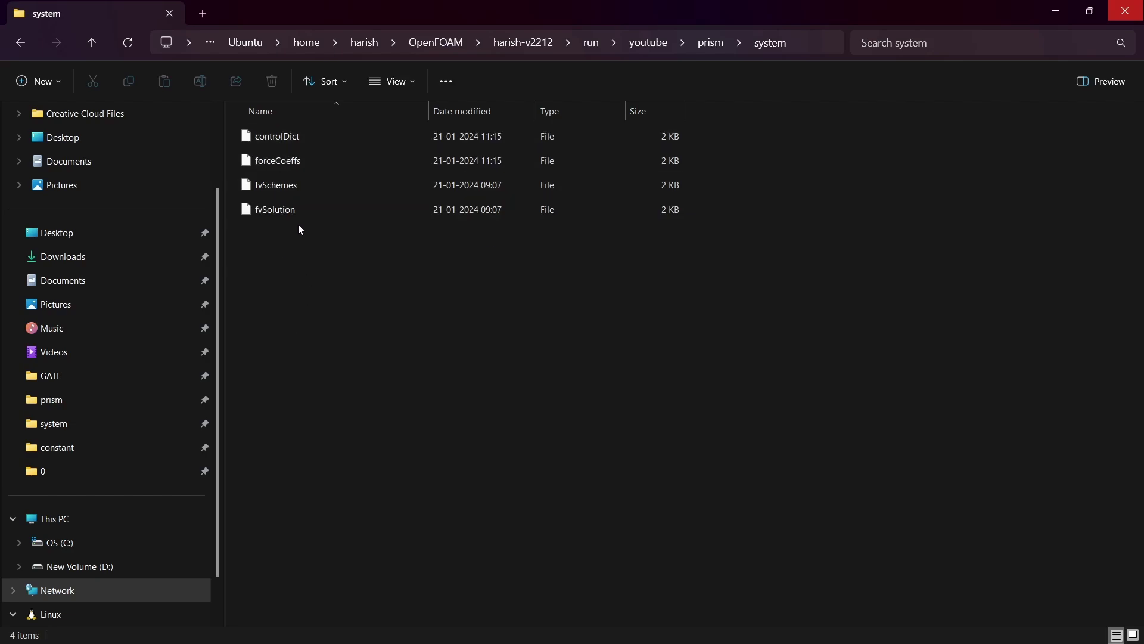
double_click(280, 154)
click(511, 370)
click(615, 531)
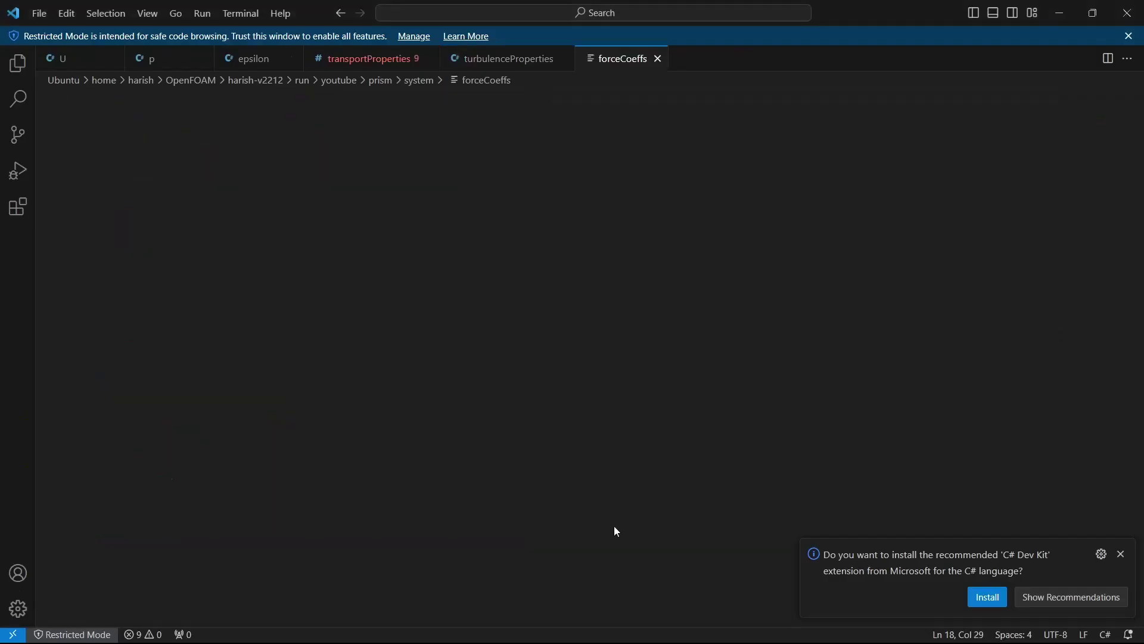
click(1122, 554)
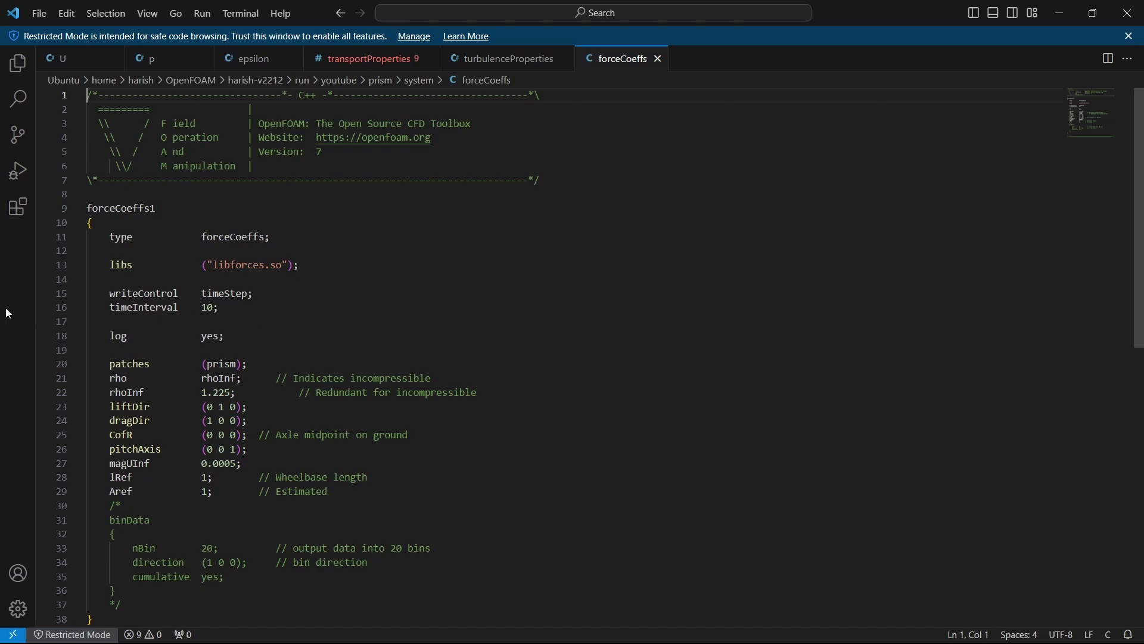
Step: Scroll down and highlight the rhoInf value 1.225
scroll(233, 362, down, 1)
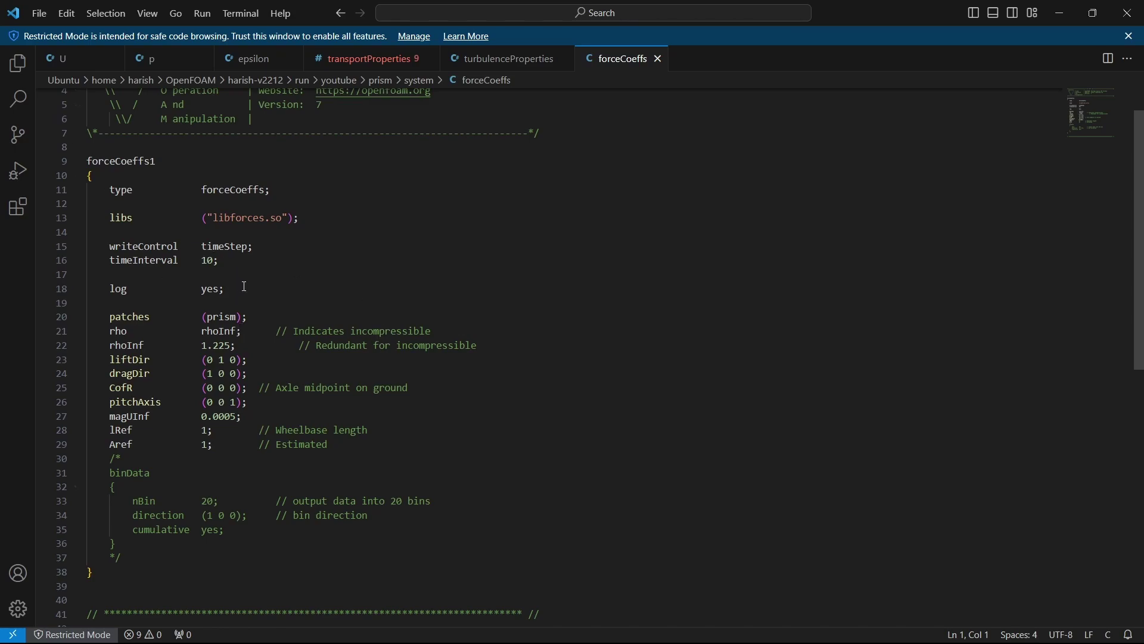
scroll(285, 379, down, 1)
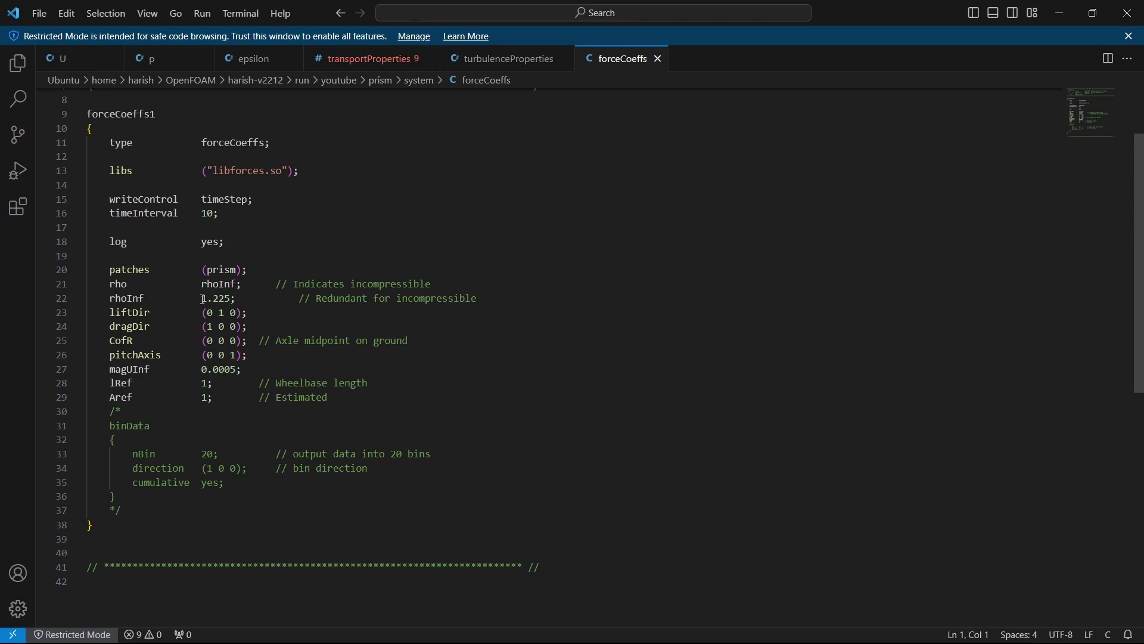
drag(203, 298, 232, 298)
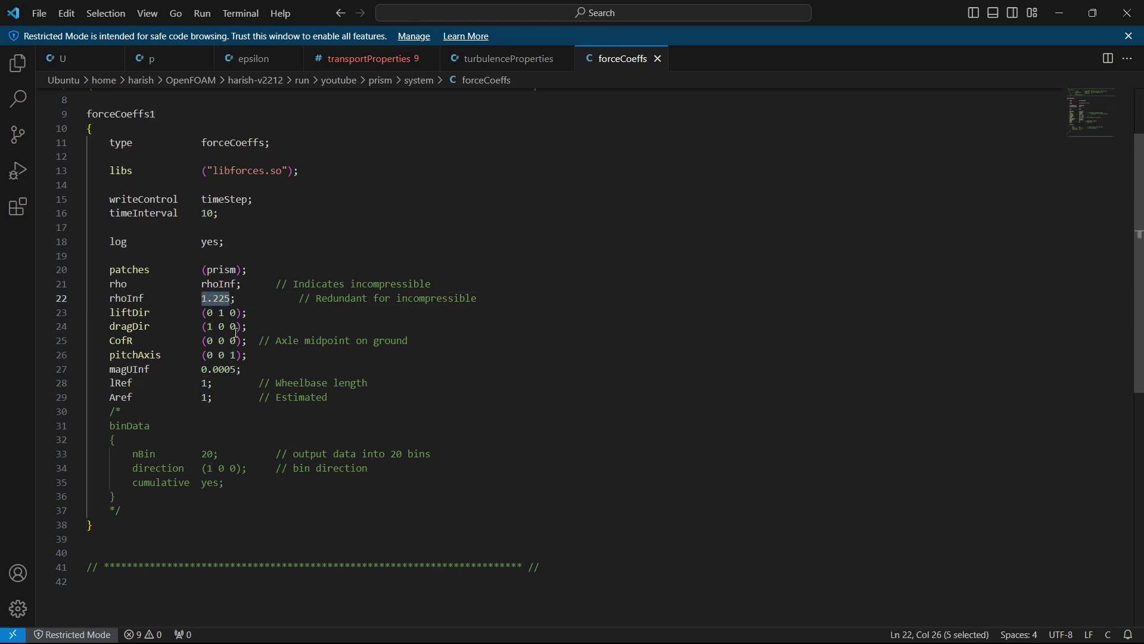
click(244, 300)
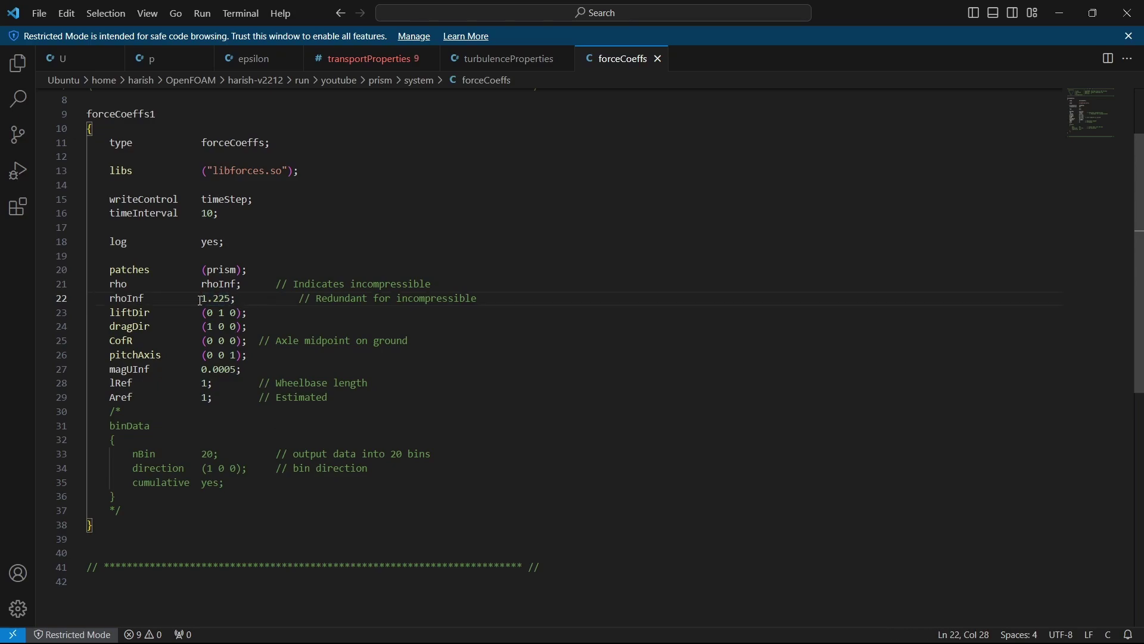
drag(202, 299, 231, 300)
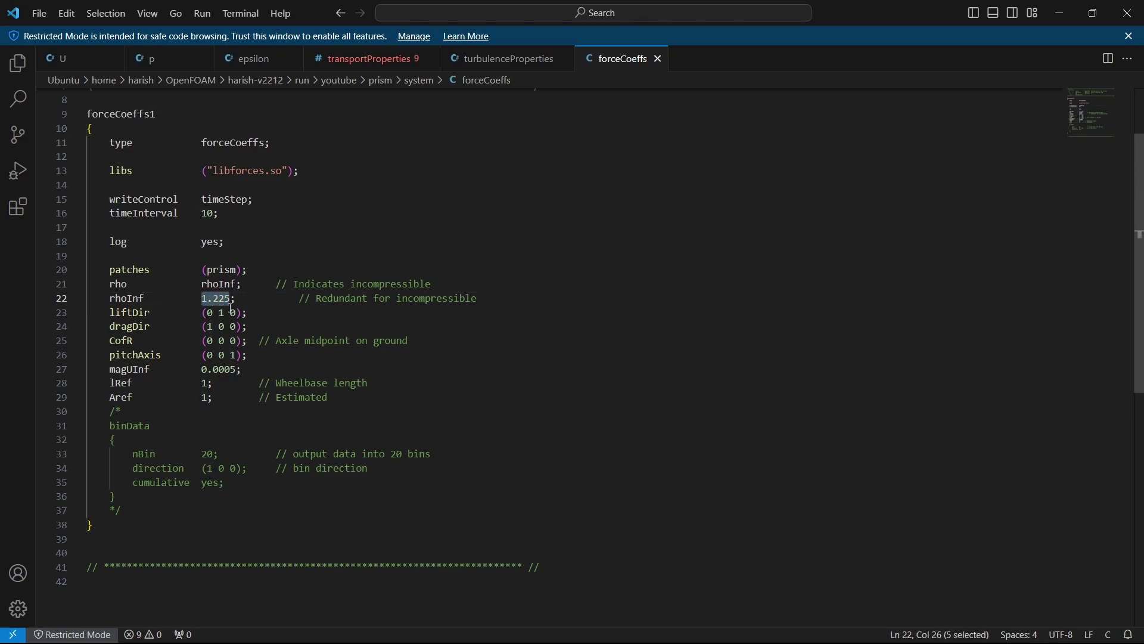
Step: Inspect the liftDir and dragDir unit vectors and the CofR origin 0 0 0
click(260, 299)
scroll(137, 262, down, 1)
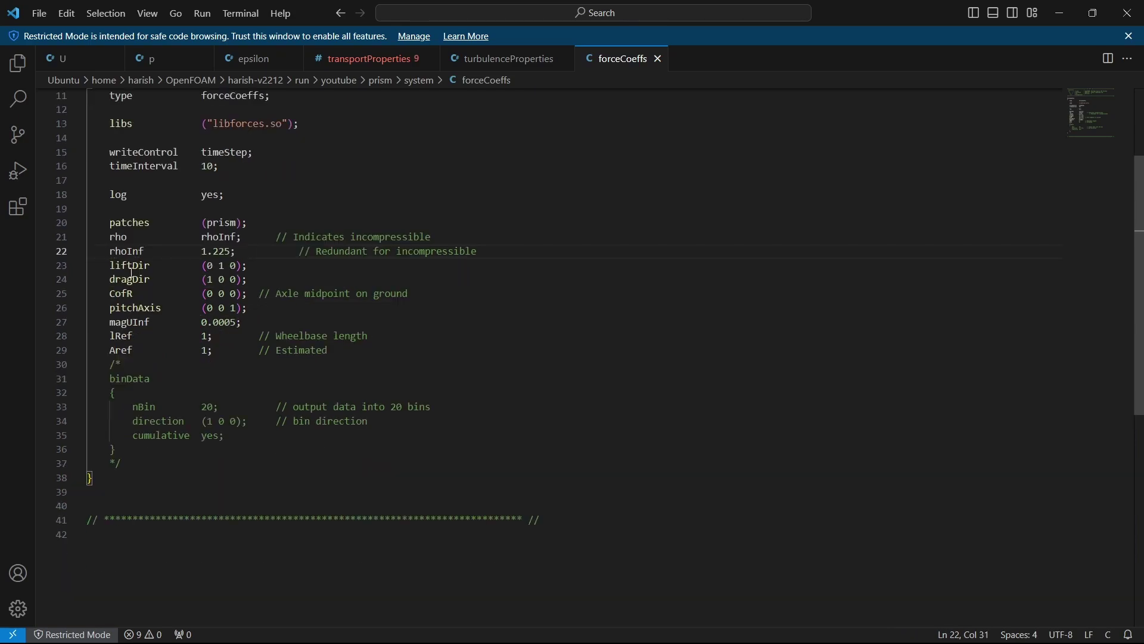
double_click(221, 266)
double_click(214, 280)
click(231, 328)
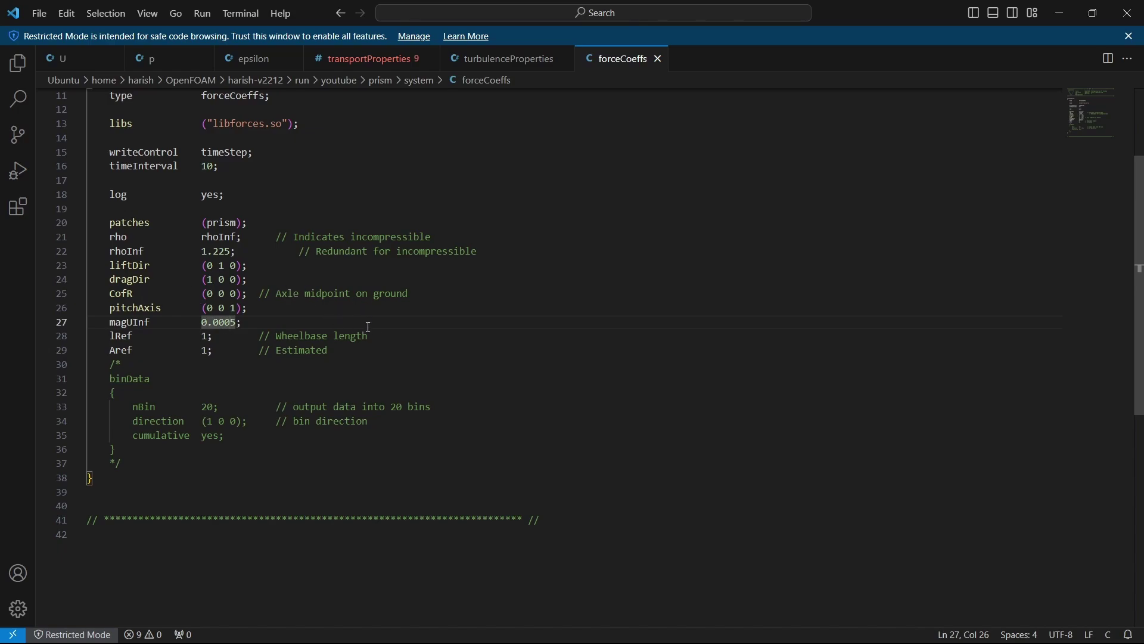
drag(206, 293, 237, 292)
Step: Review magUInf 0.0005 and the lRef reference length of 1, noting the Wheelbase comment
click(392, 332)
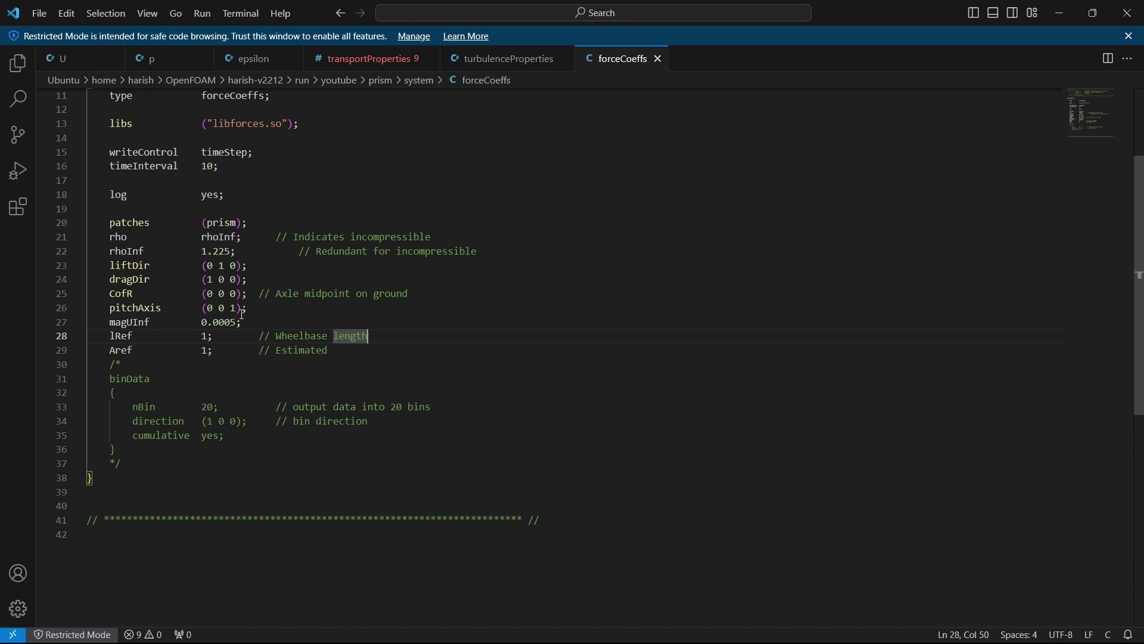
click(237, 337)
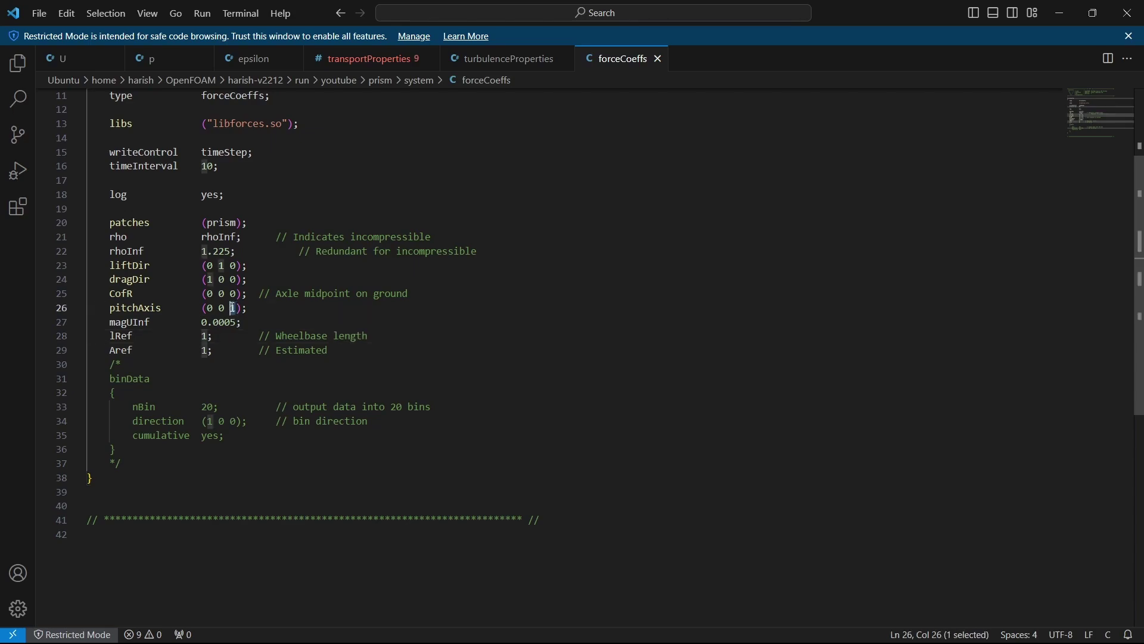
drag(156, 322, 130, 324)
click(142, 338)
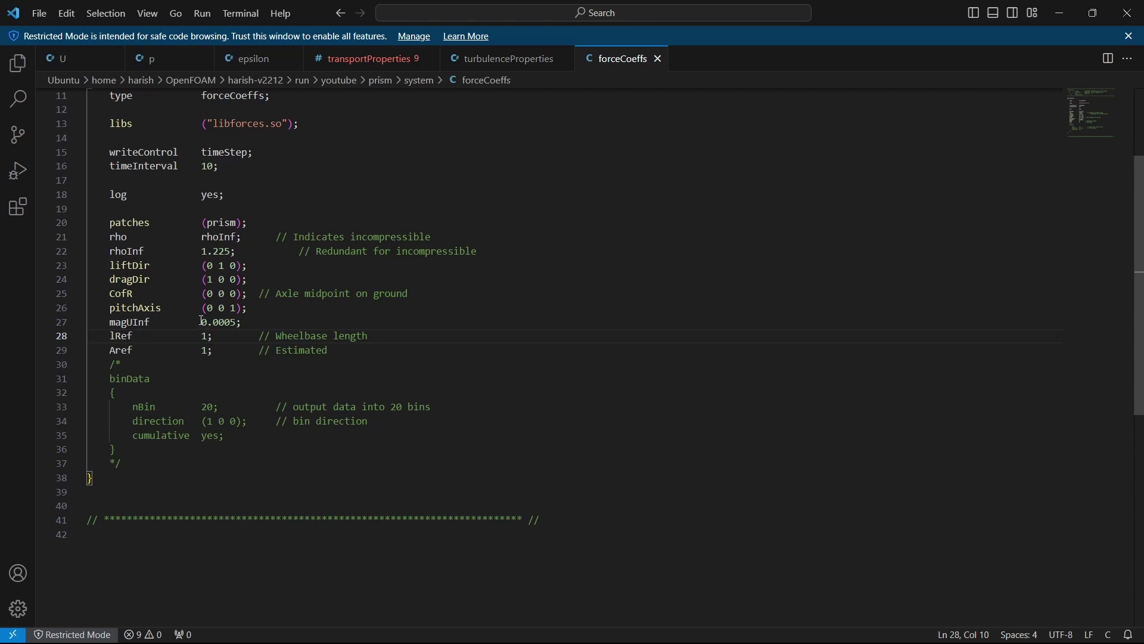
drag(201, 322, 239, 322)
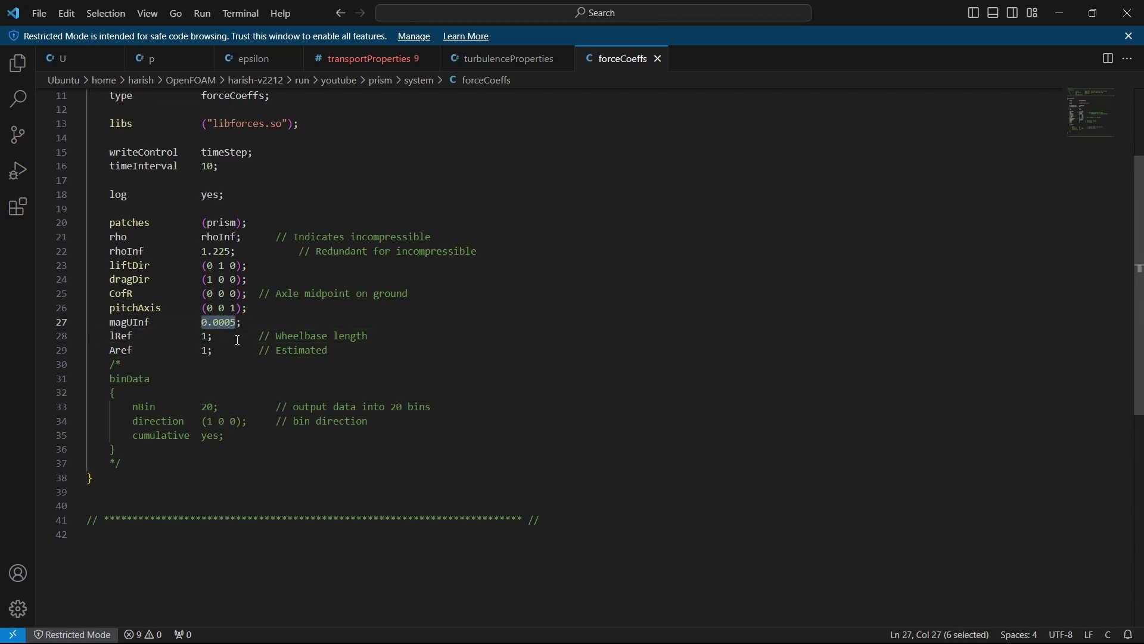
click(238, 338)
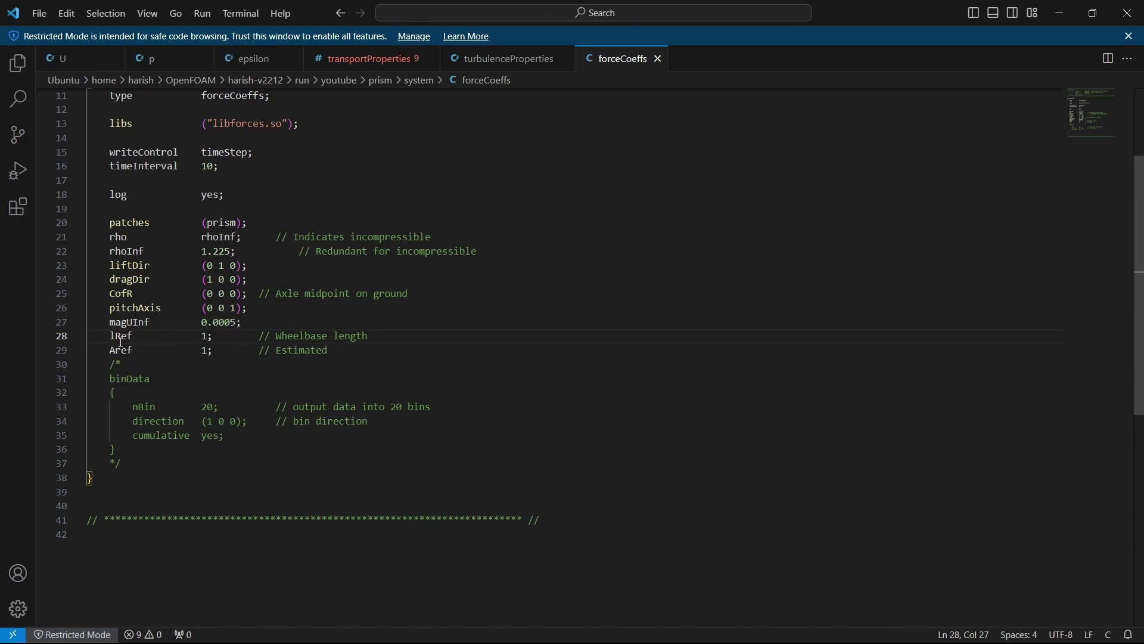
drag(140, 336, 121, 336)
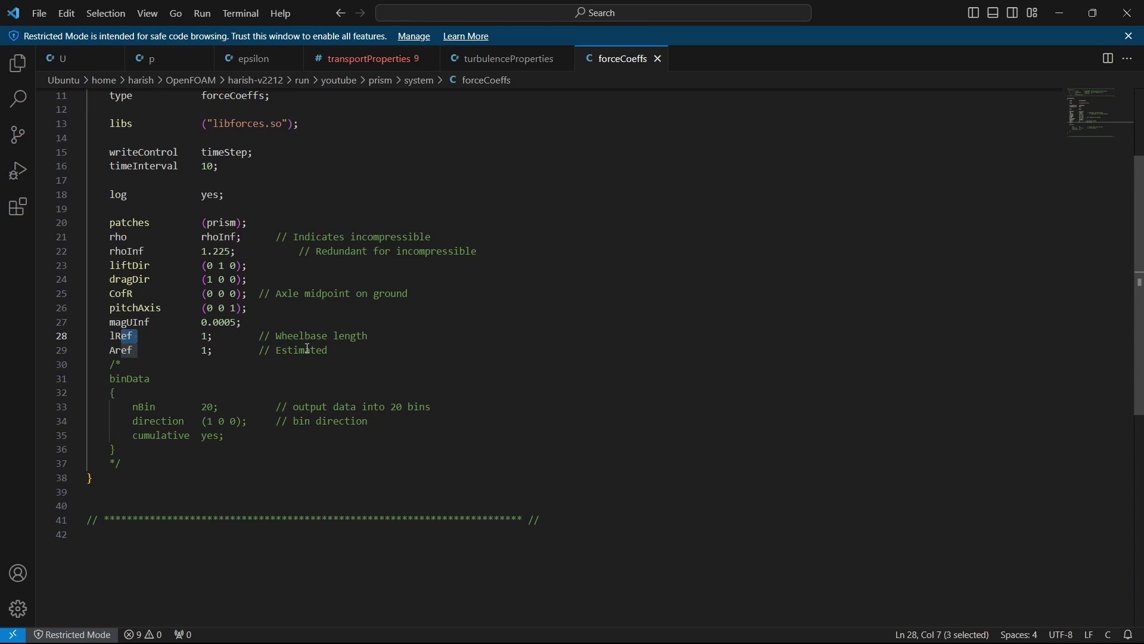
double_click(205, 337)
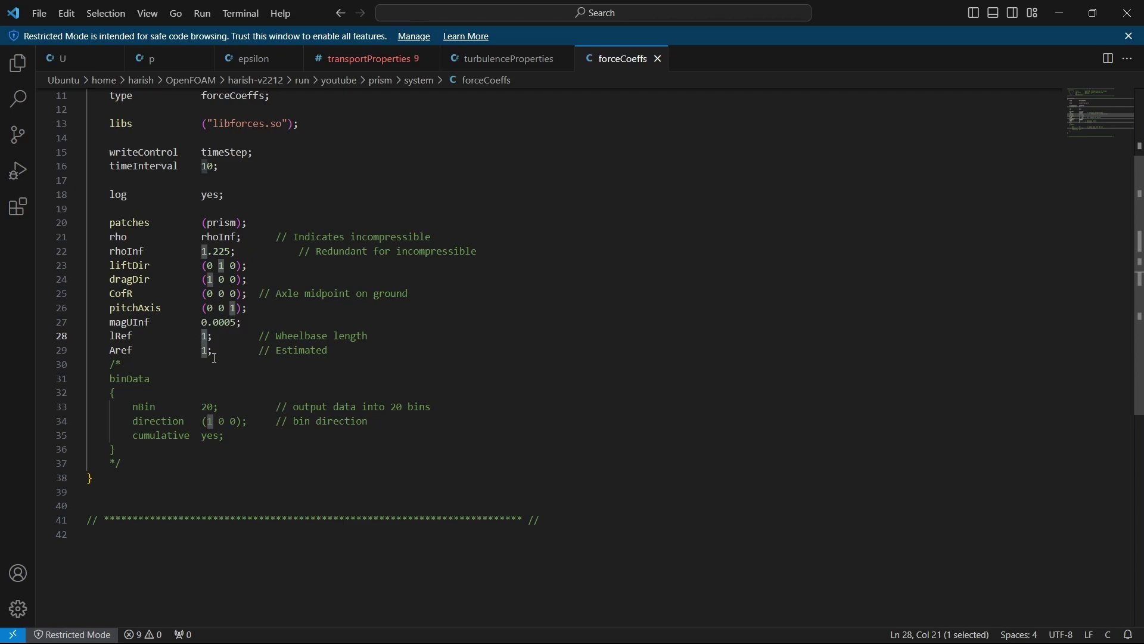
Step: Check Aref 1 and the binData entry, then return to the system folder in File Explorer
click(206, 352)
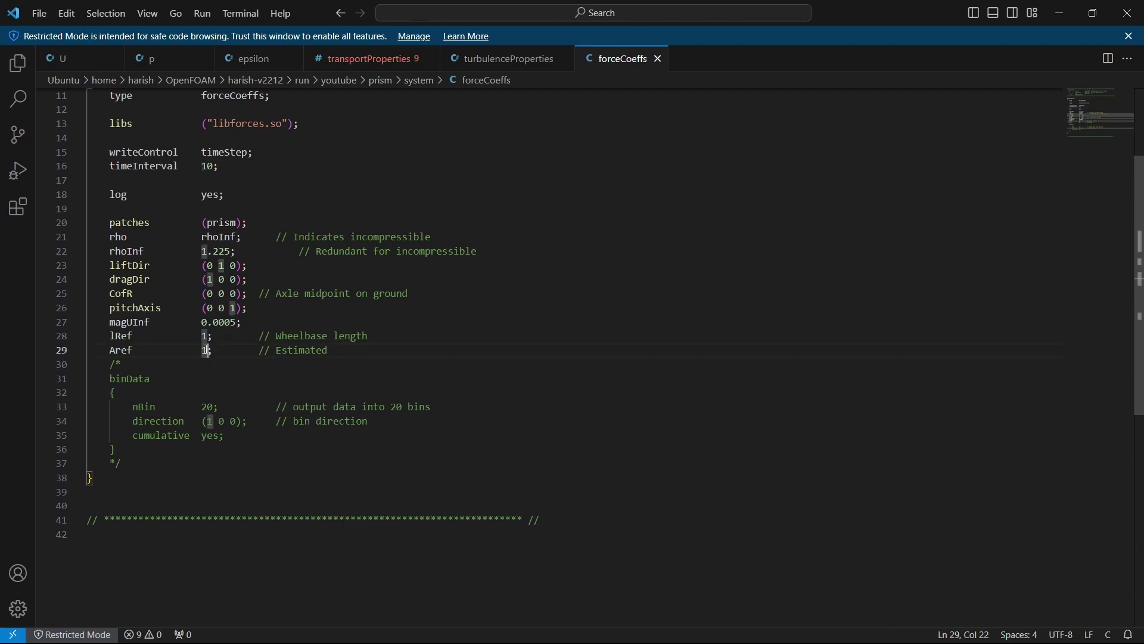
double_click(267, 386)
scroll(199, 483, up, 3)
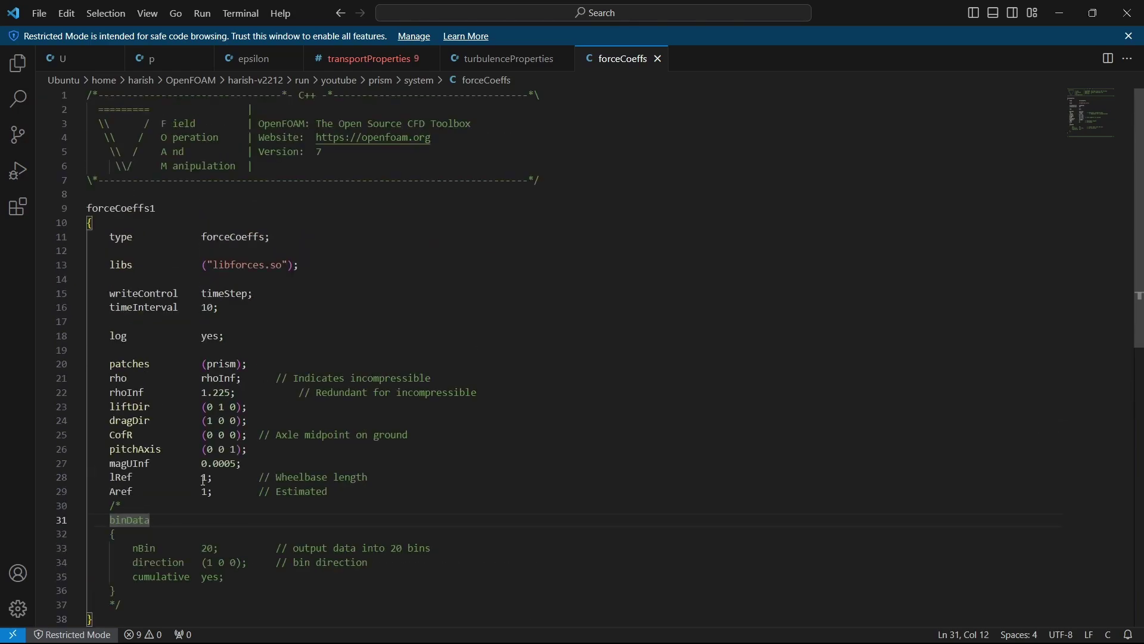
key(alt+Tab)
Step: Open controlDict from the system folder in Visual Studio Code
click(291, 132)
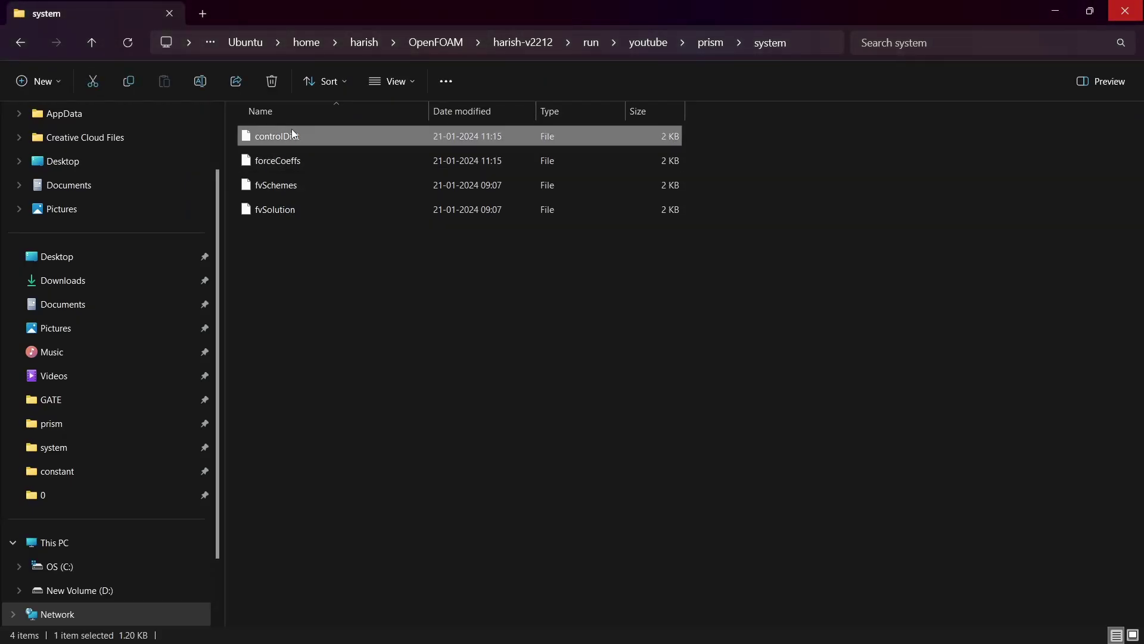
double_click(293, 134)
click(512, 365)
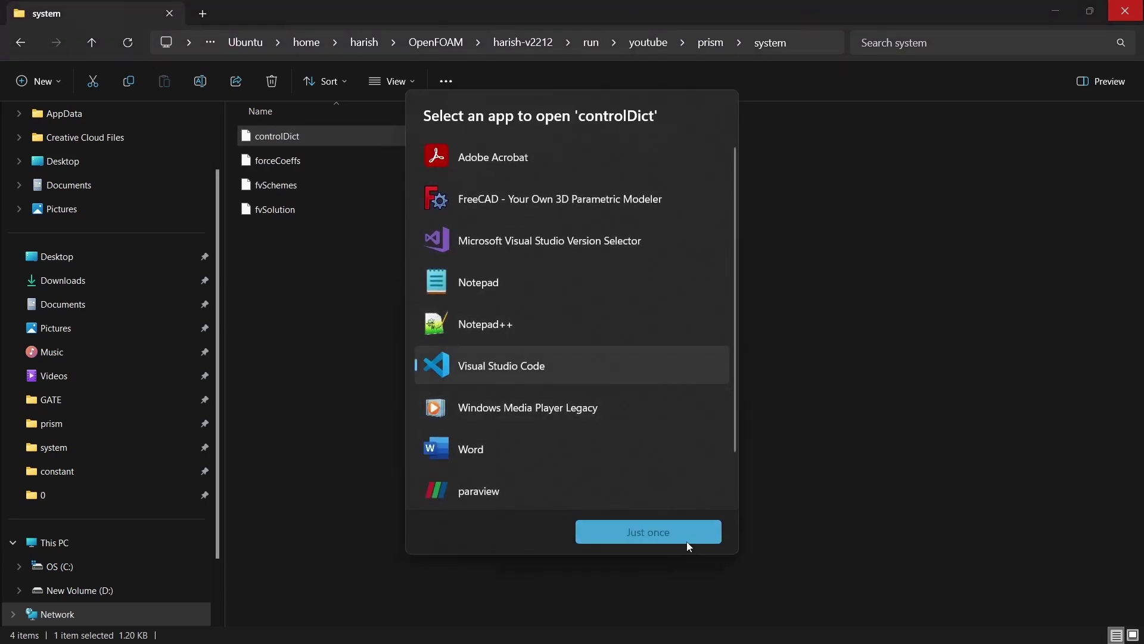
click(687, 542)
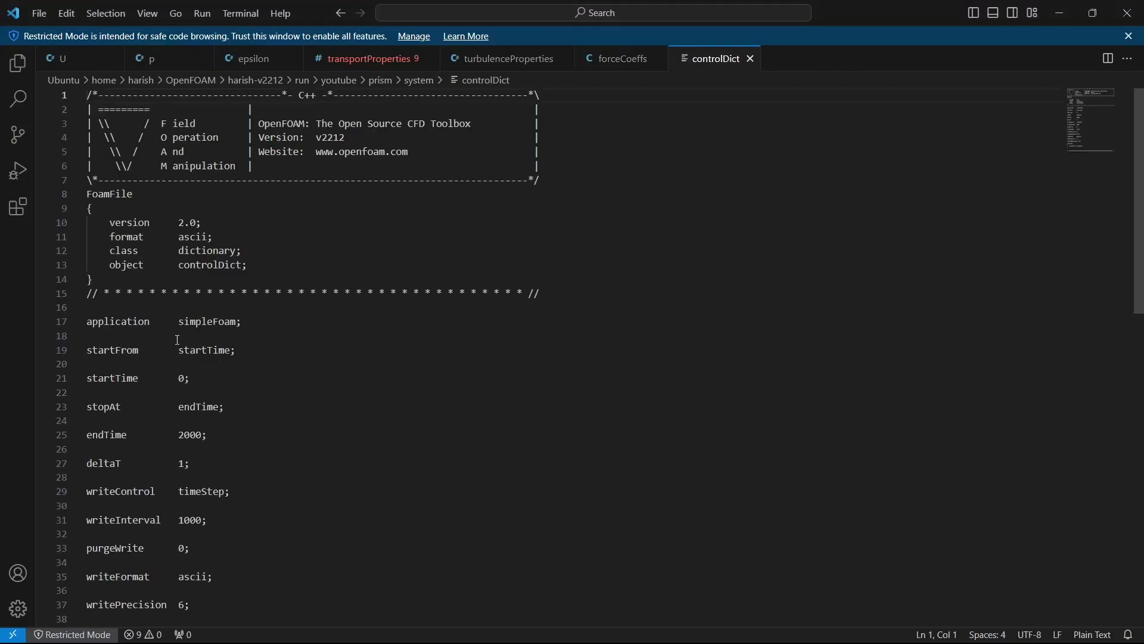
Step: Review the simpleFoam application, startTime, deltaT 1 and writeInterval 1000 in controlDict
scroll(200, 377, down, 1)
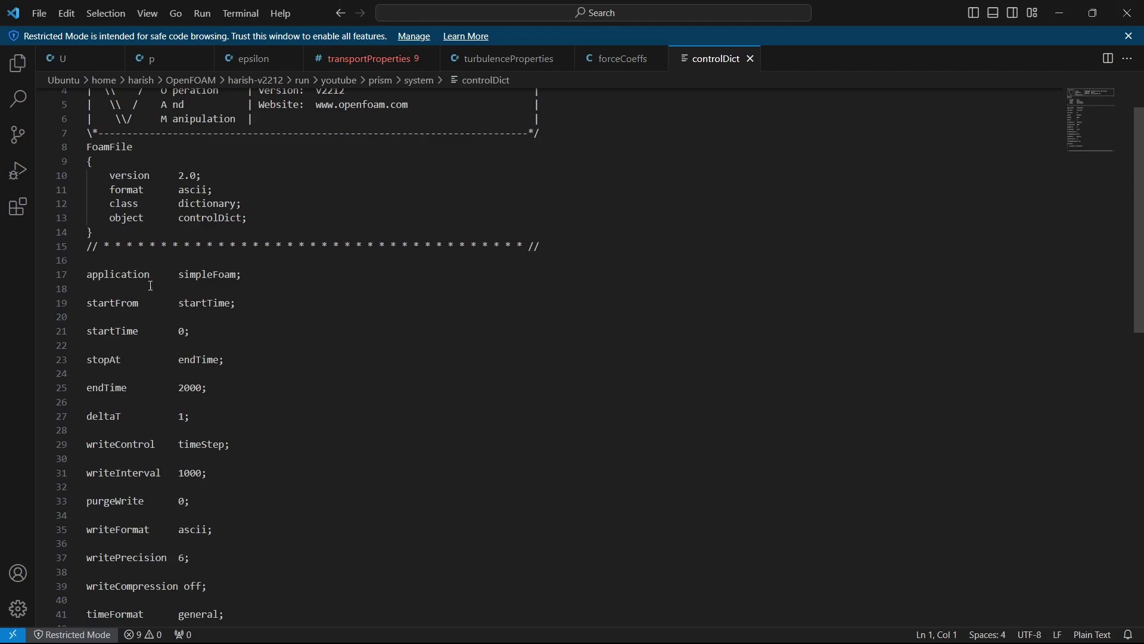
drag(179, 276, 234, 280)
click(190, 345)
scroll(186, 314, down, 2)
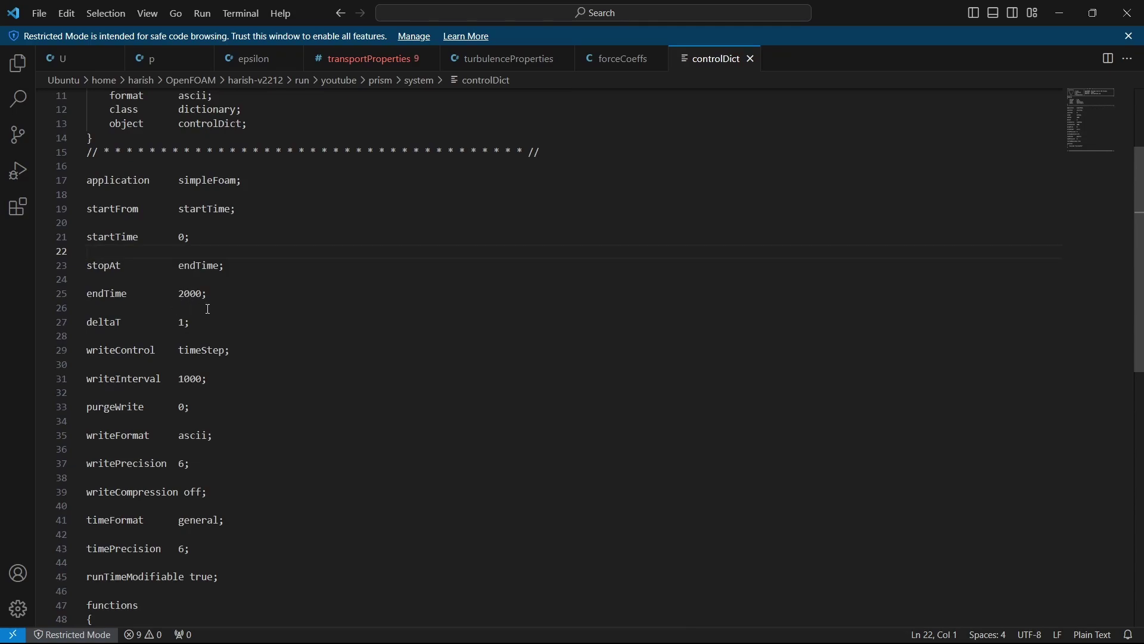
scroll(209, 309, down, 2)
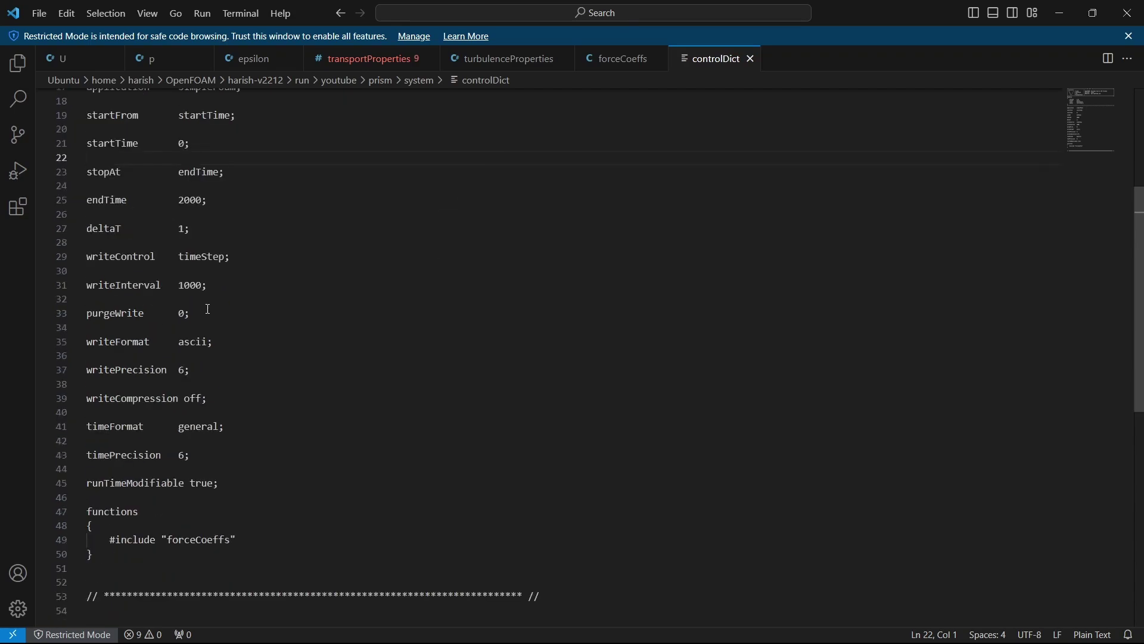
drag(186, 230, 179, 231)
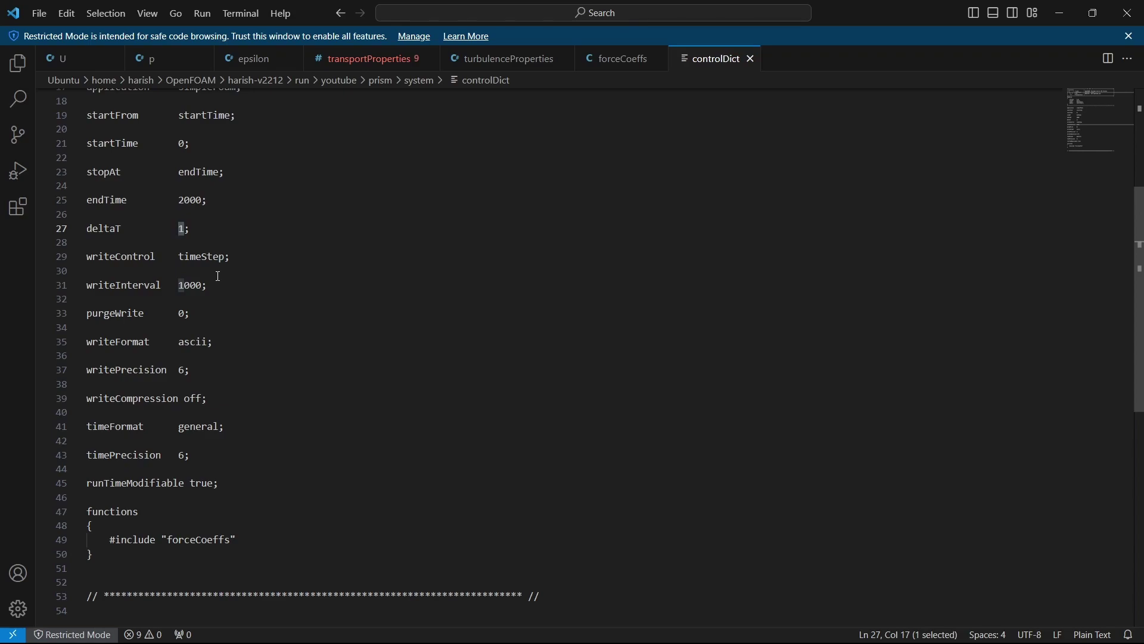
scroll(179, 399, down, 1)
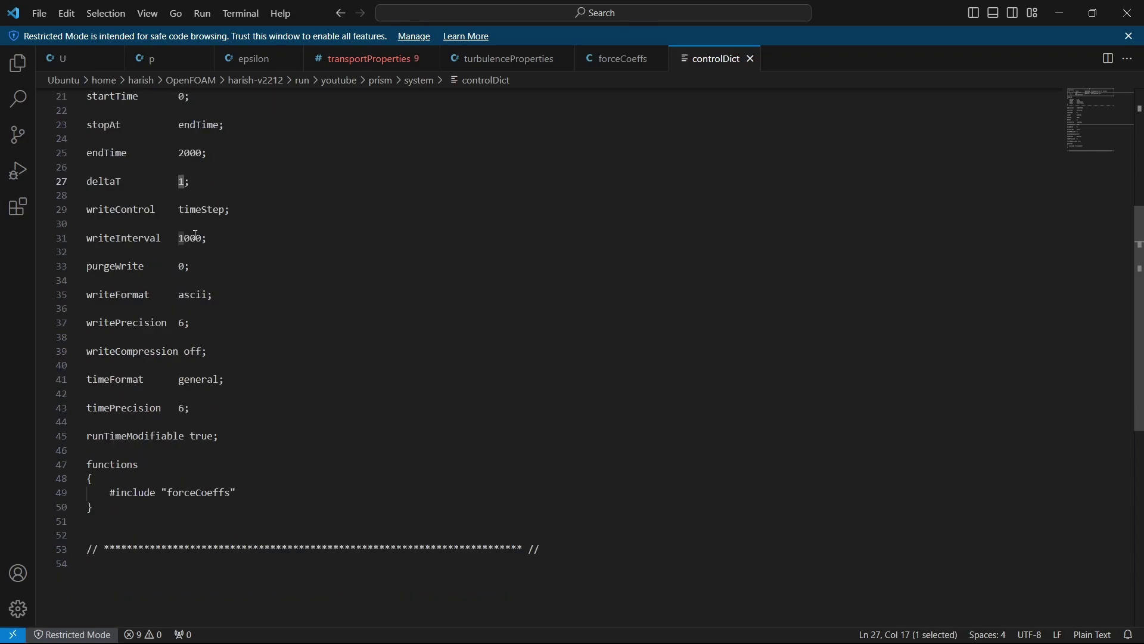
click(203, 238)
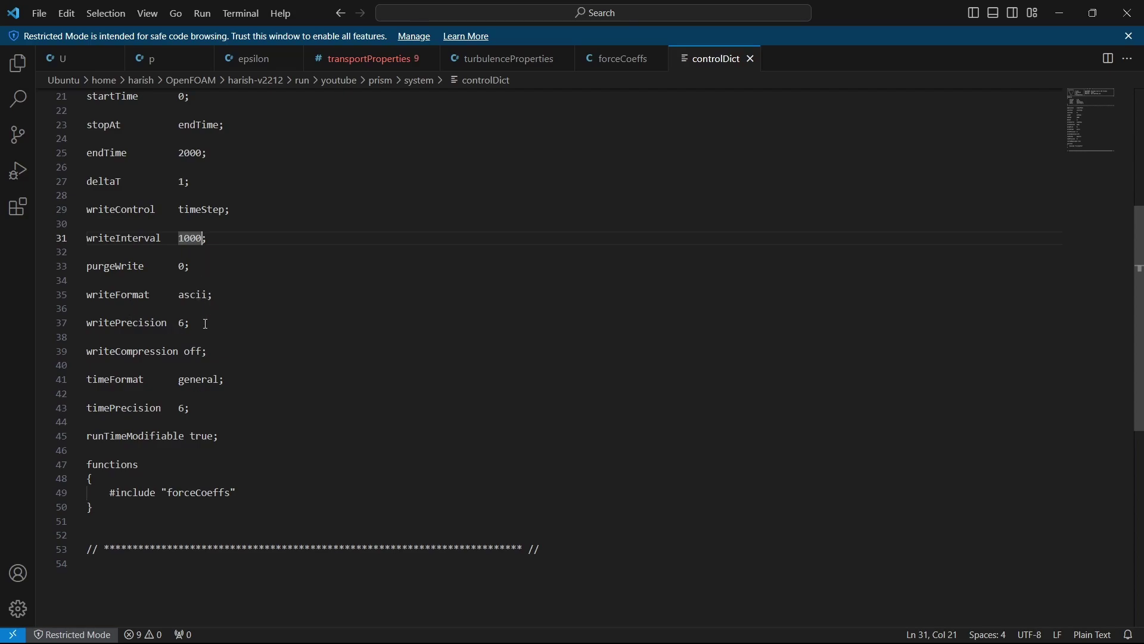
Step: Check the output settings through timePrecision and the functions block including forceCoeffs
drag(88, 238, 212, 416)
click(237, 437)
scroll(169, 447, down, 2)
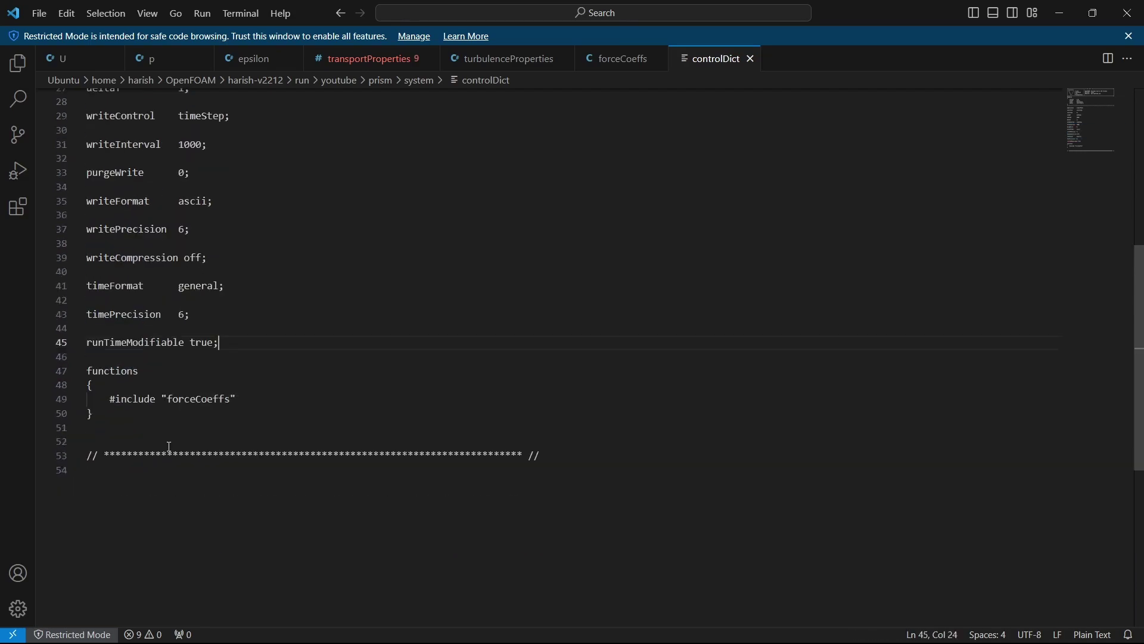
drag(95, 424, 87, 370)
click(95, 426)
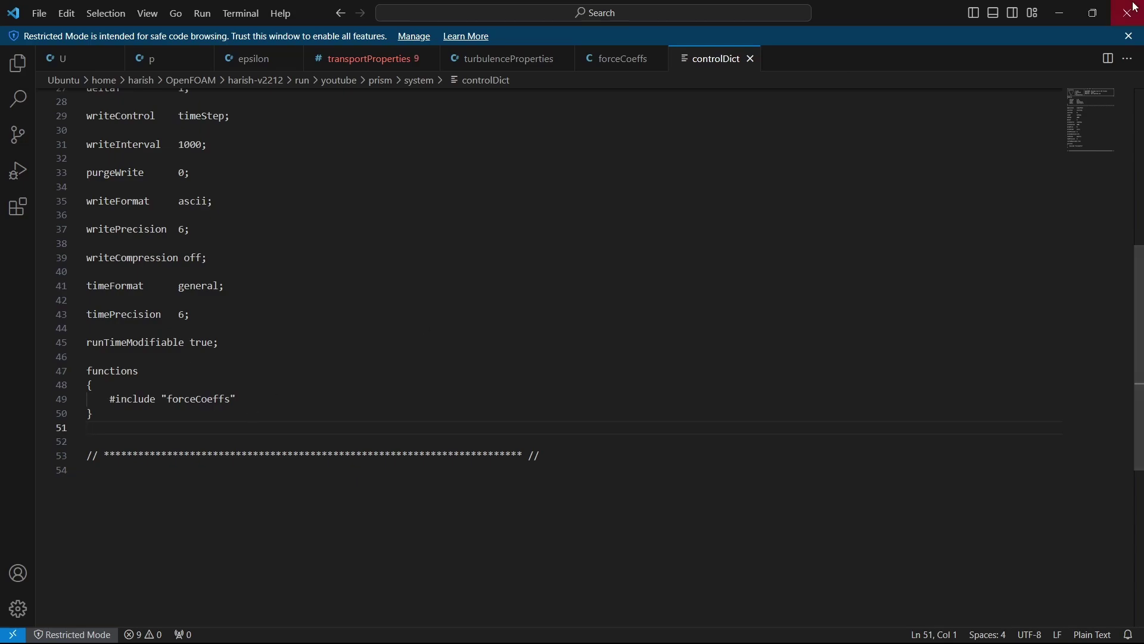
Step: Switch back to the forceCoeffs file and scroll through it
click(626, 59)
scroll(224, 480, down, 1)
scroll(224, 480, down, 1)
scroll(314, 518, up, 2)
Step: Go back to the prism case folder, select prism.msh, then return to the terminal
click(697, 59)
key(alt+Tab)
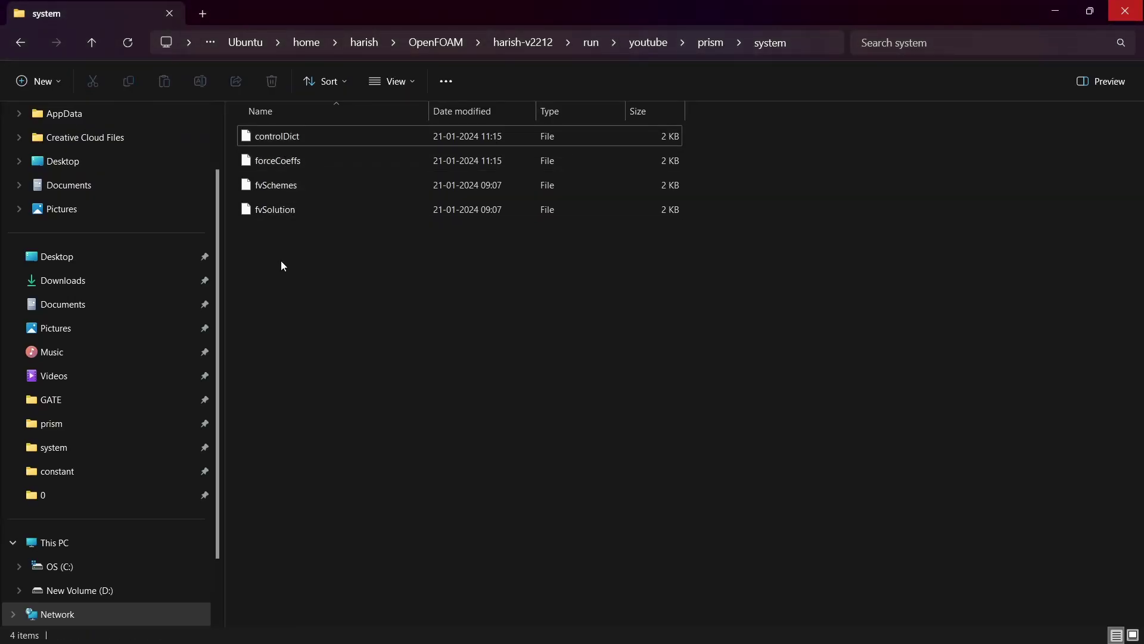
key(alt+Left)
click(337, 319)
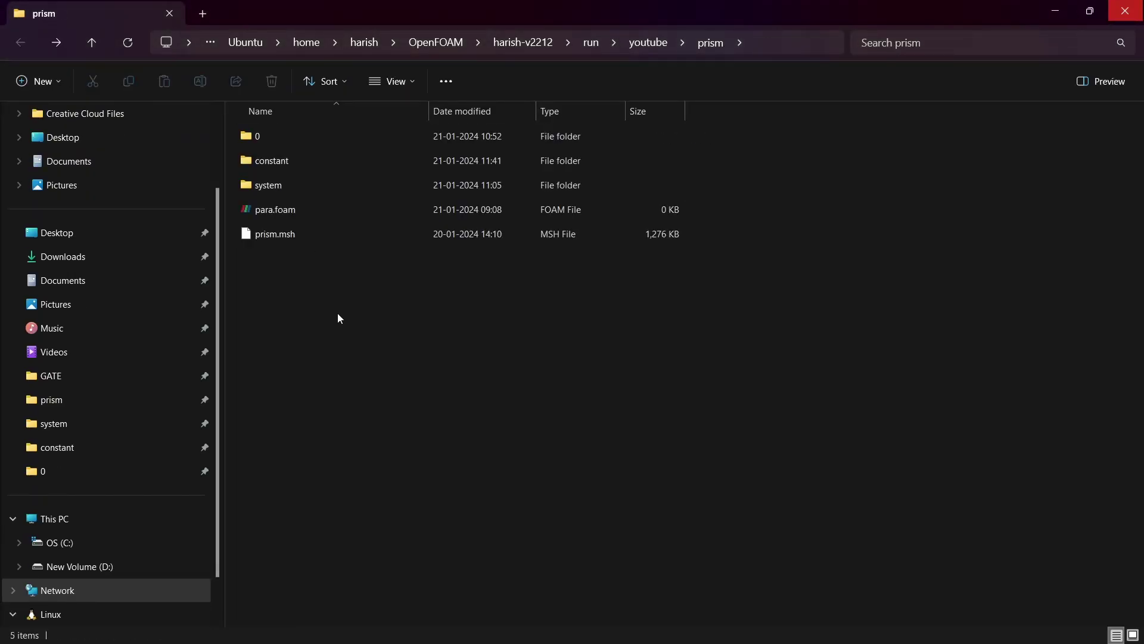
click(280, 239)
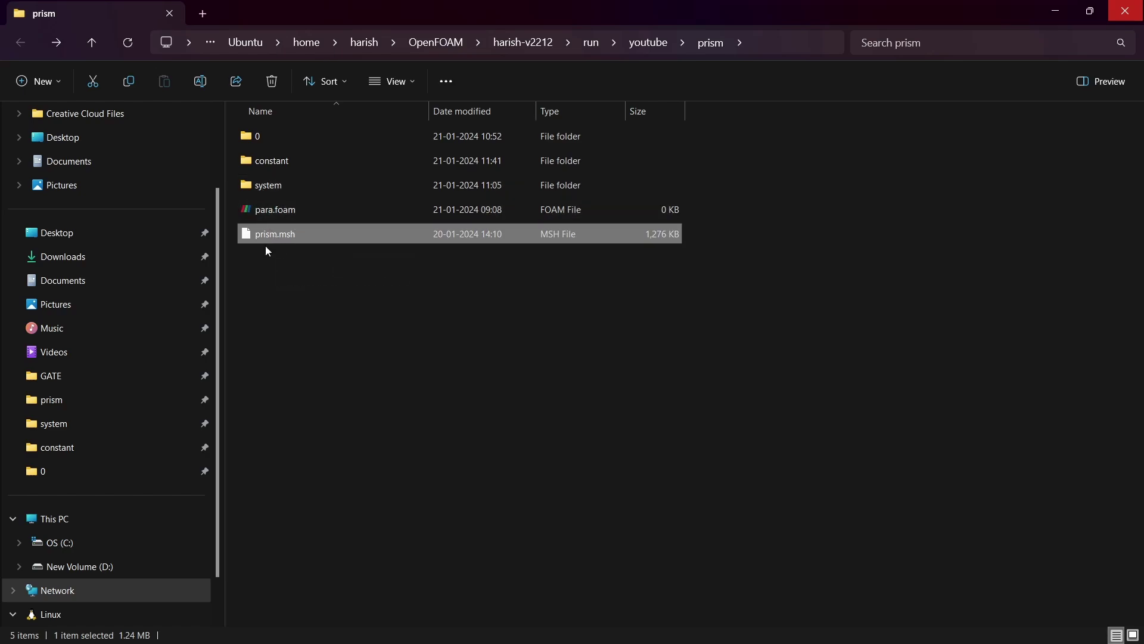
click(333, 372)
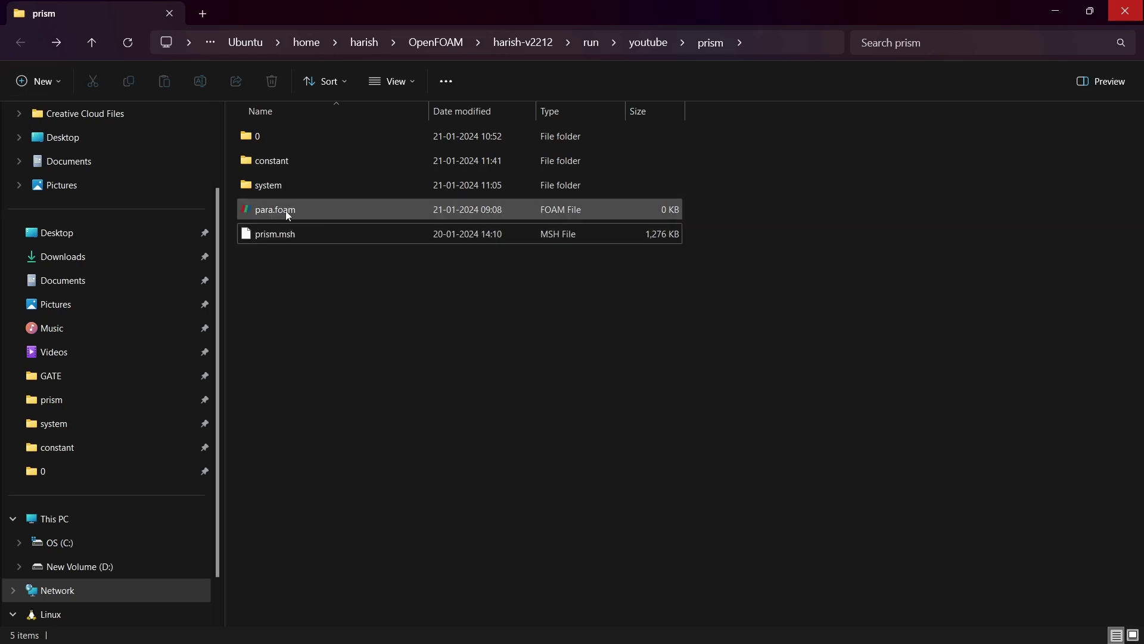
key(alt+Tab)
key(alt+Tab)
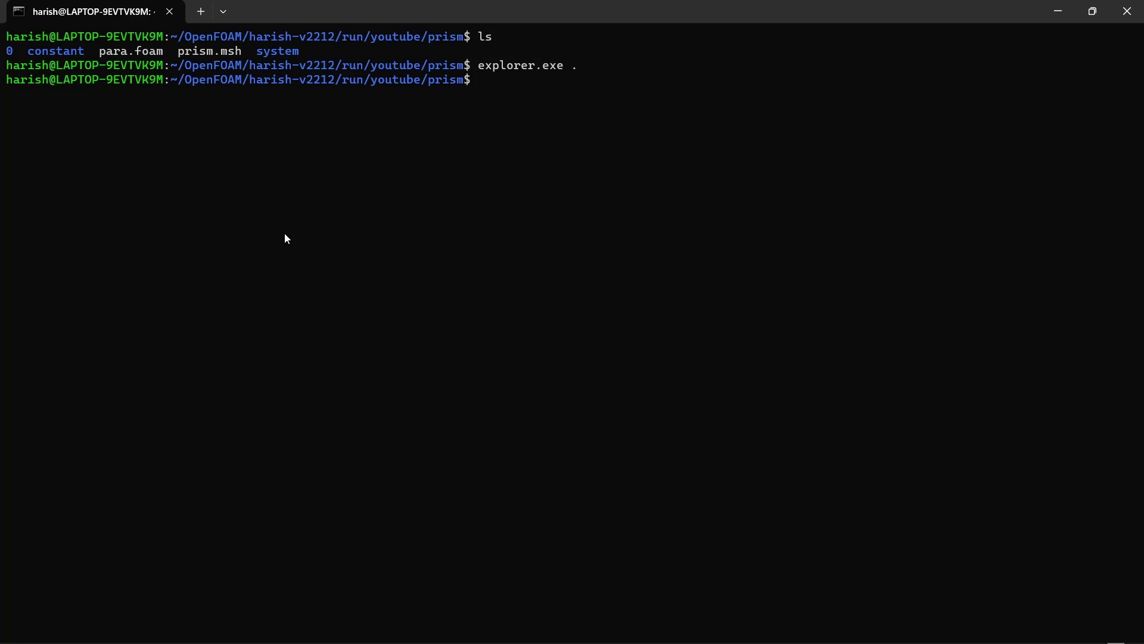
Step: Run touch para.foam to refresh the ParaView case file
text(p)
key(BackSpace)
text(touch para.fo)
key(BackSpace)
key(BackSpace)
text(foam)
key(Return)
Step: Run fluentMeshToFoam prism.msh to convert the Fluent mesh
key(alt+Tab)
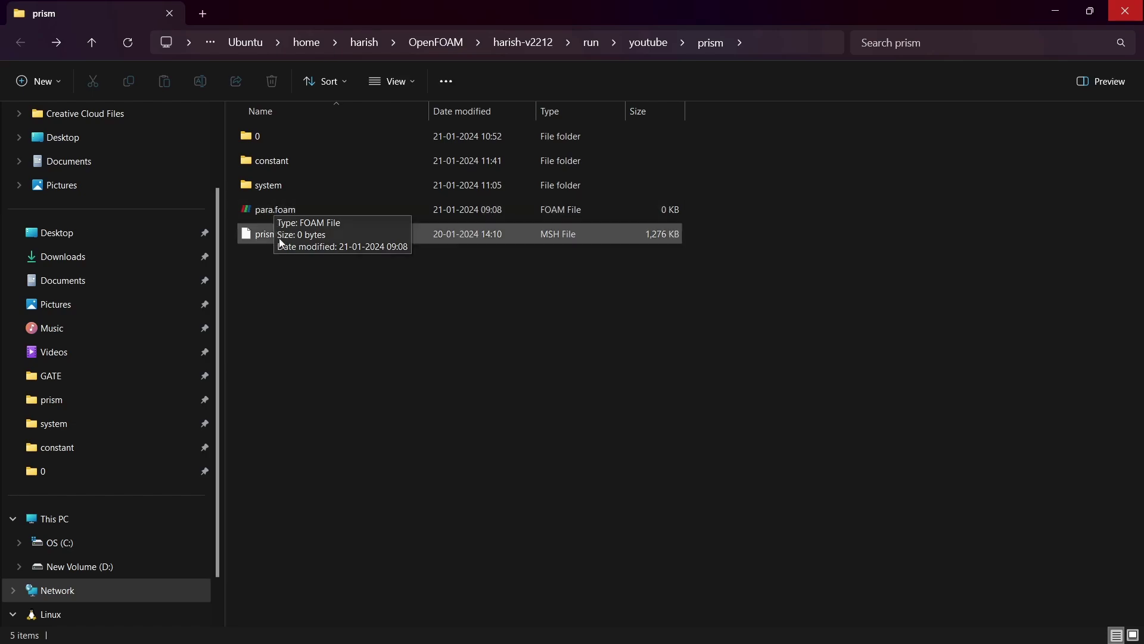
key(alt+Tab)
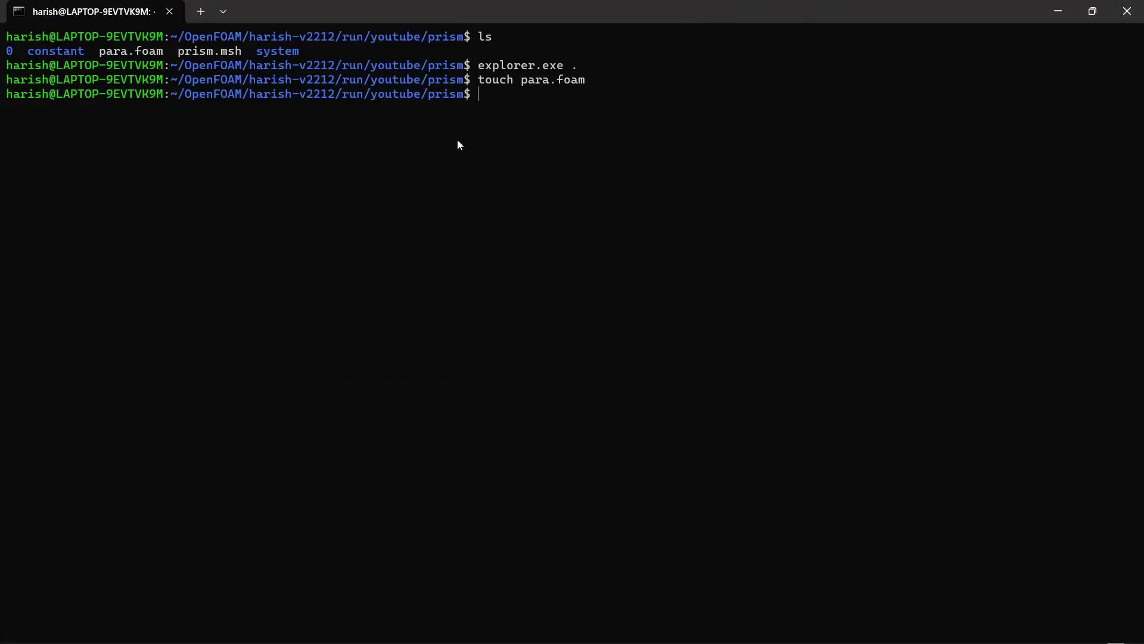
text(fluentMeshToFoam)
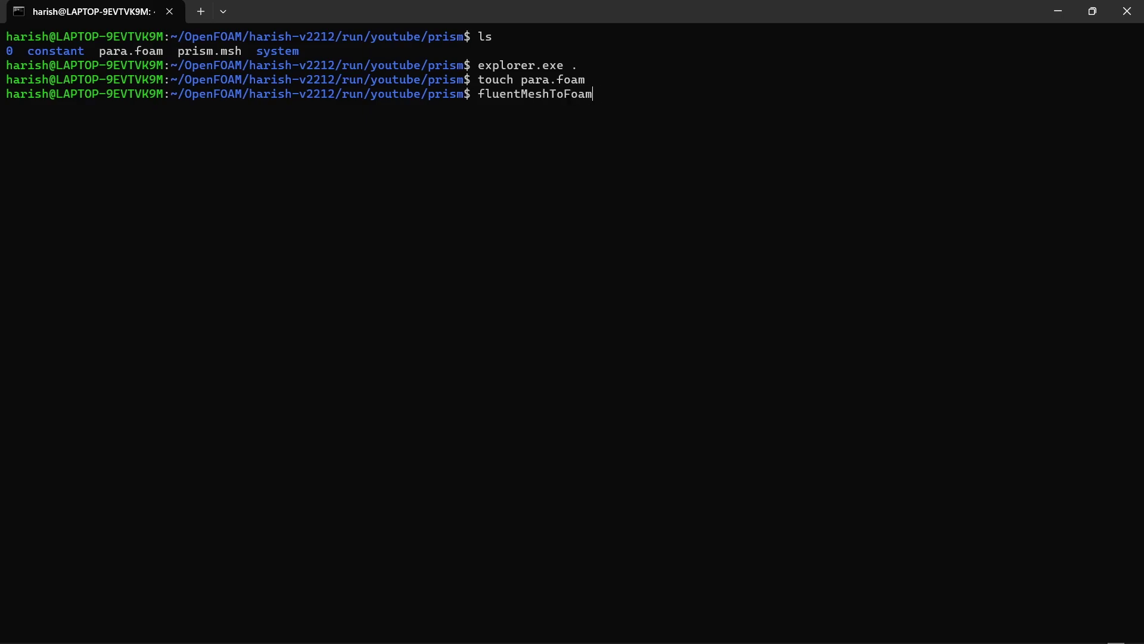
text( prism.msh)
key(Return)
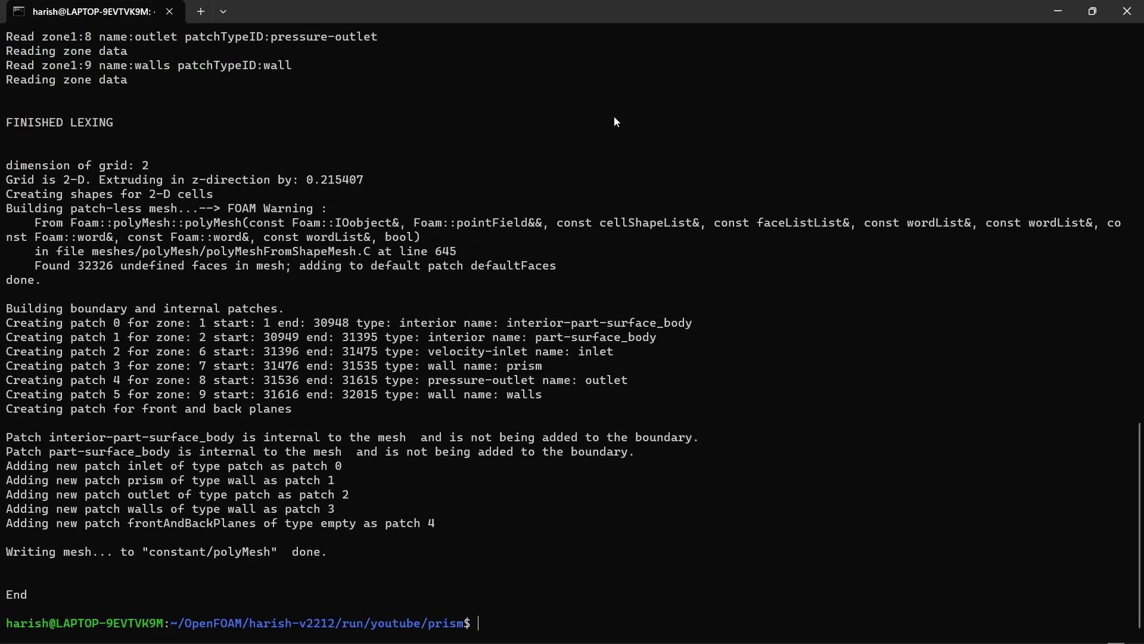
scroll(324, 398, up, 20)
scroll(318, 398, down, 20)
drag(544, 395, 428, 400)
key(ctrl+c)
drag(501, 396, 543, 407)
drag(578, 380, 629, 381)
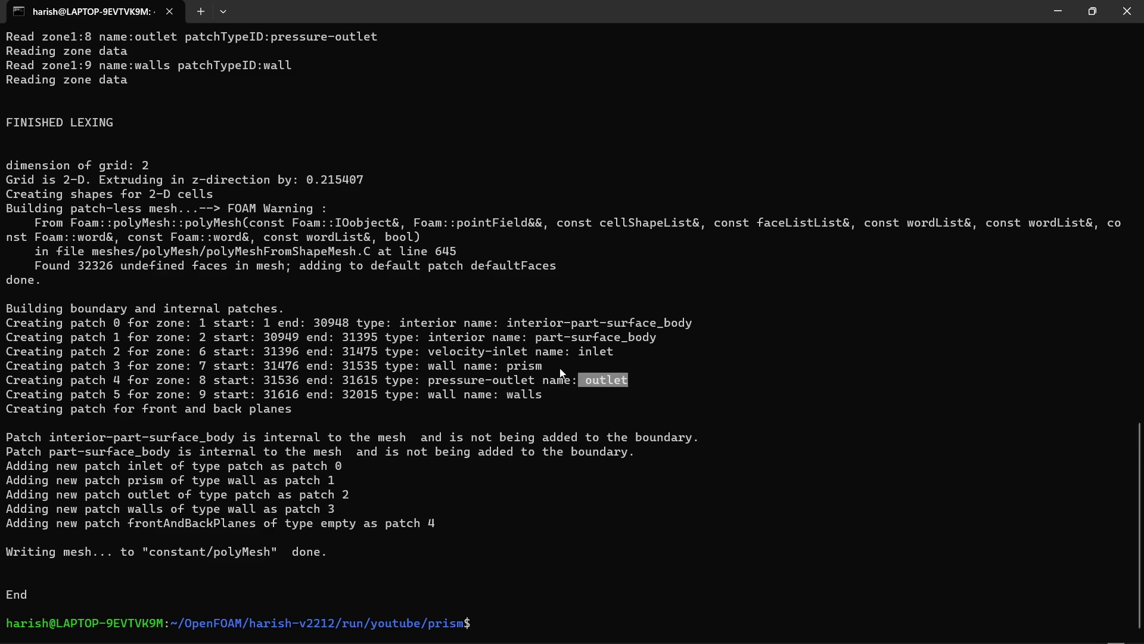
drag(548, 366, 529, 366)
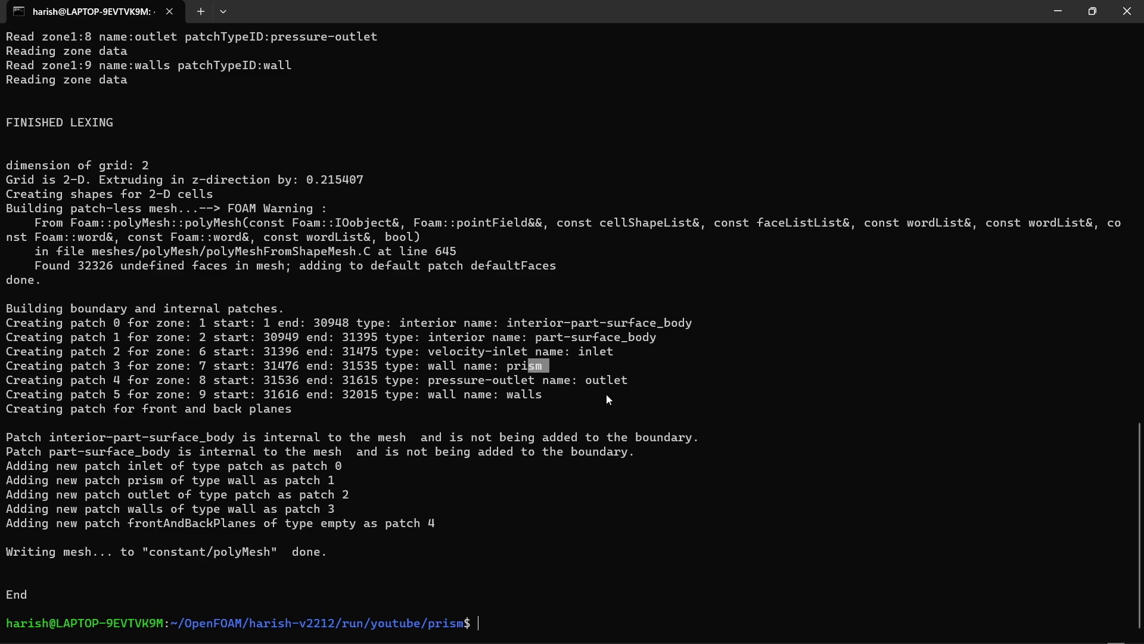
click(522, 416)
key(alt+Tab)
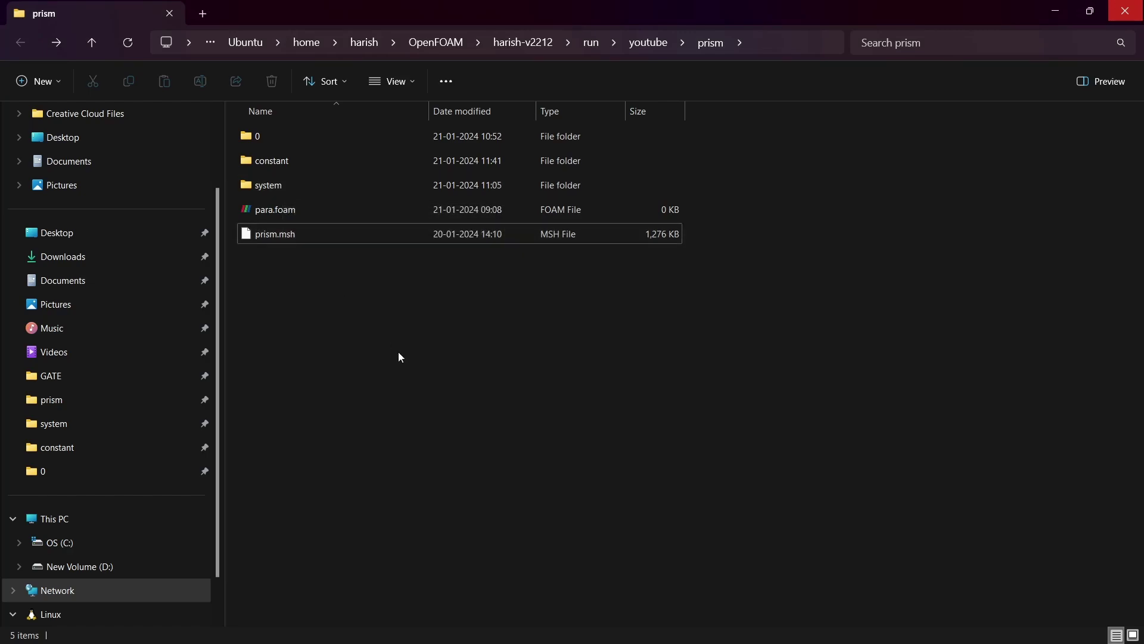
Step: Run simpleFoam on the prism case
key(alt+Tab)
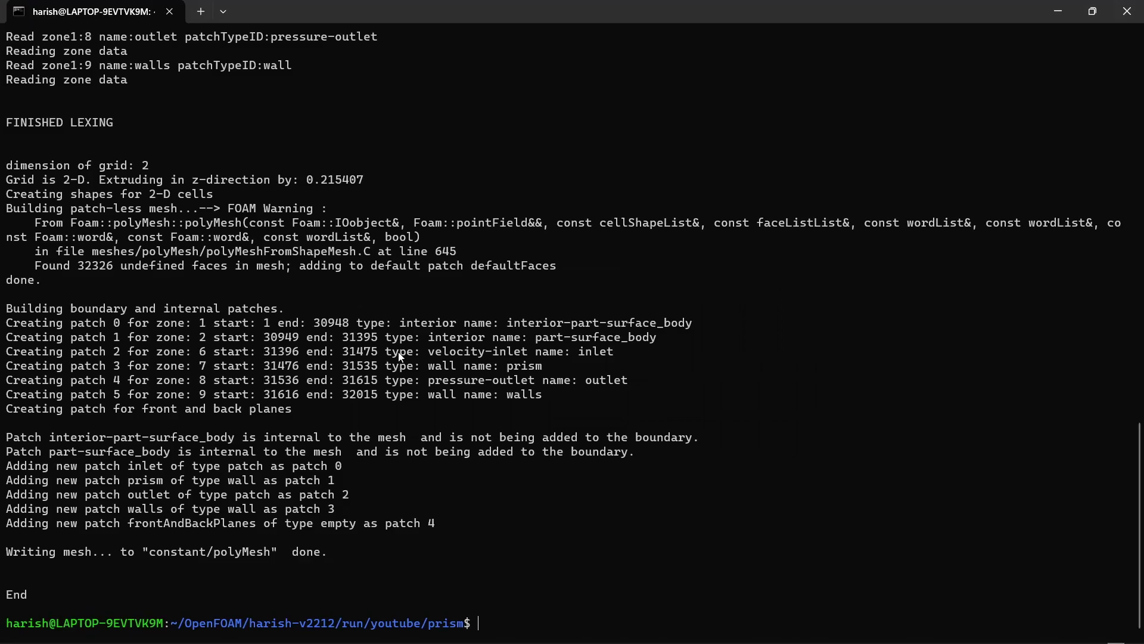
text(simpleFoam)
key(Return)
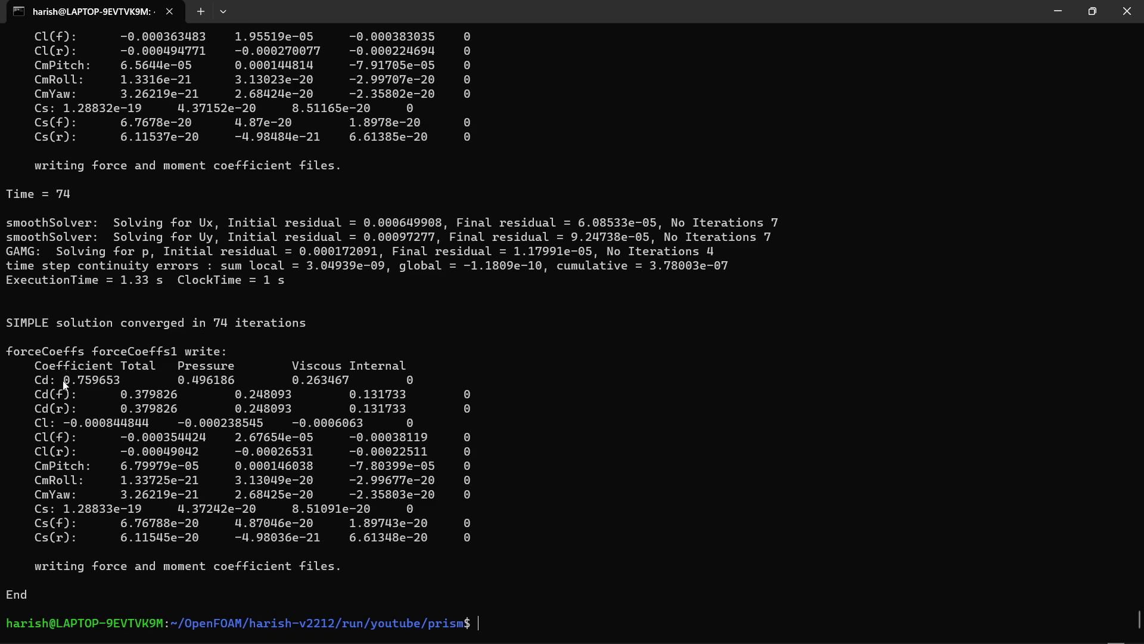
Step: Highlight and copy the drag coefficient Cd 0.759653, also checking the lift coefficient Cl
drag(58, 381, 100, 387)
right_click(120, 374)
right_click(100, 386)
drag(96, 431, 108, 428)
click(64, 430)
drag(113, 425, 87, 431)
click(83, 446)
drag(64, 382, 84, 385)
key(ctrl+c)
Step: Load para.foam in ParaView, apply it, and colour the prism flow by velocity U
key(alt+Tab)
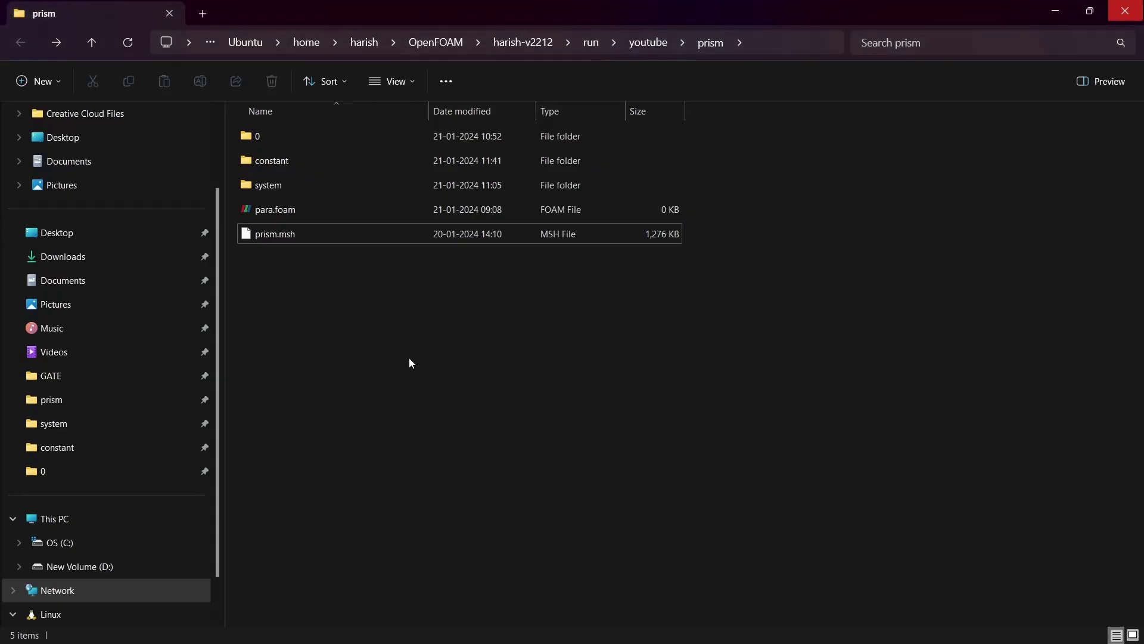
double_click(281, 210)
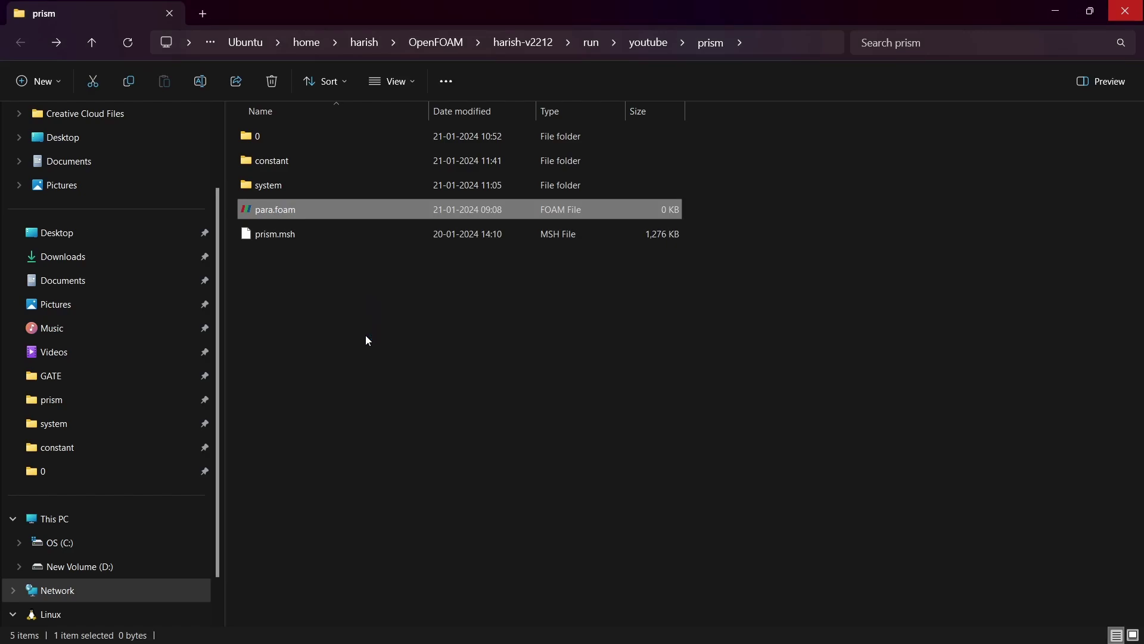
click(738, 627)
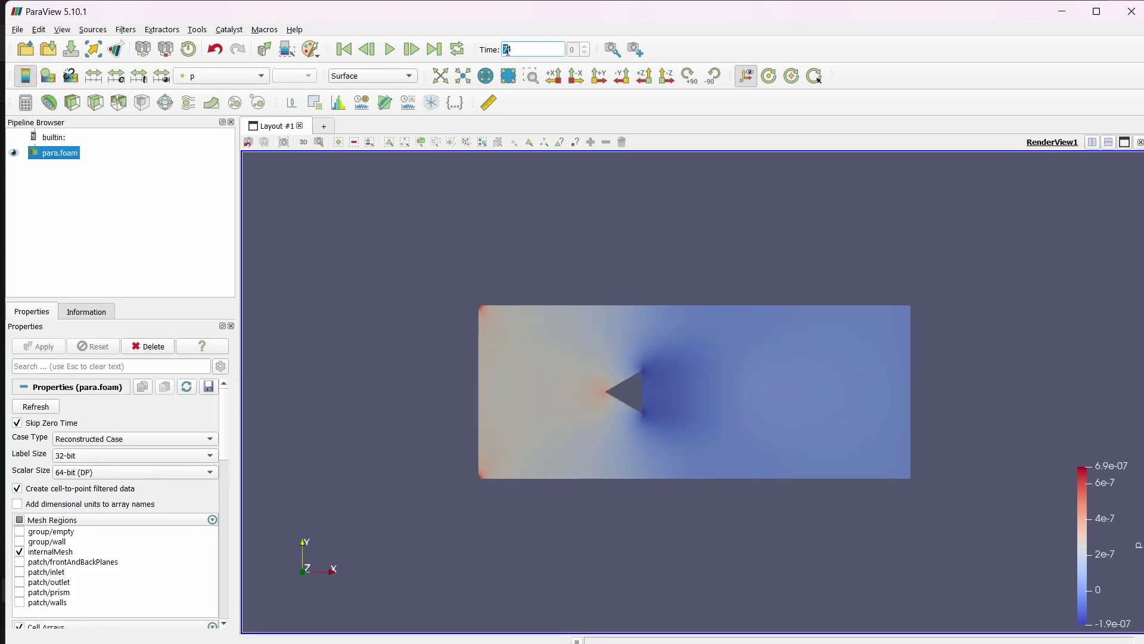
click(205, 76)
click(209, 63)
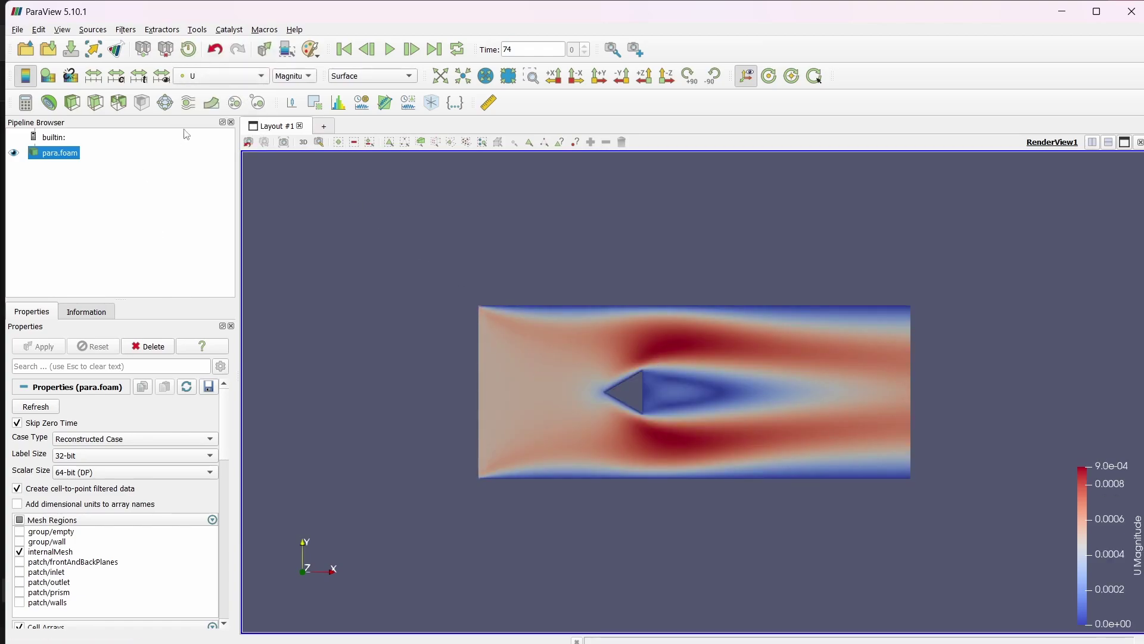
scroll(53, 544, down, 10)
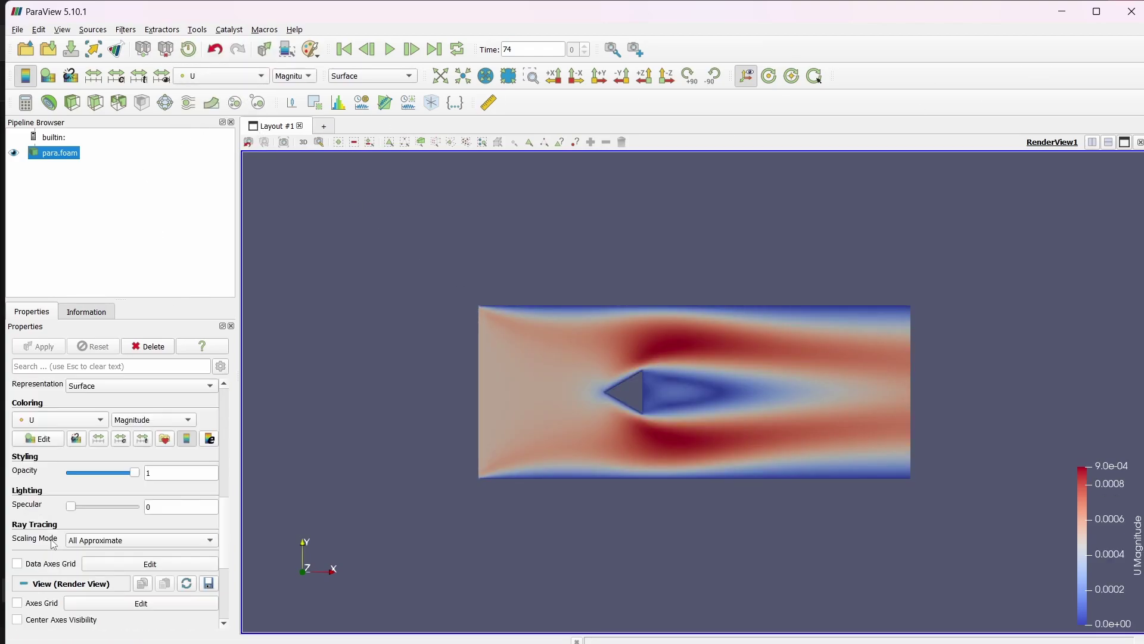
Step: Switch the U colour map to the Turbo preset, then zoom around the velocity field
click(48, 440)
click(981, 244)
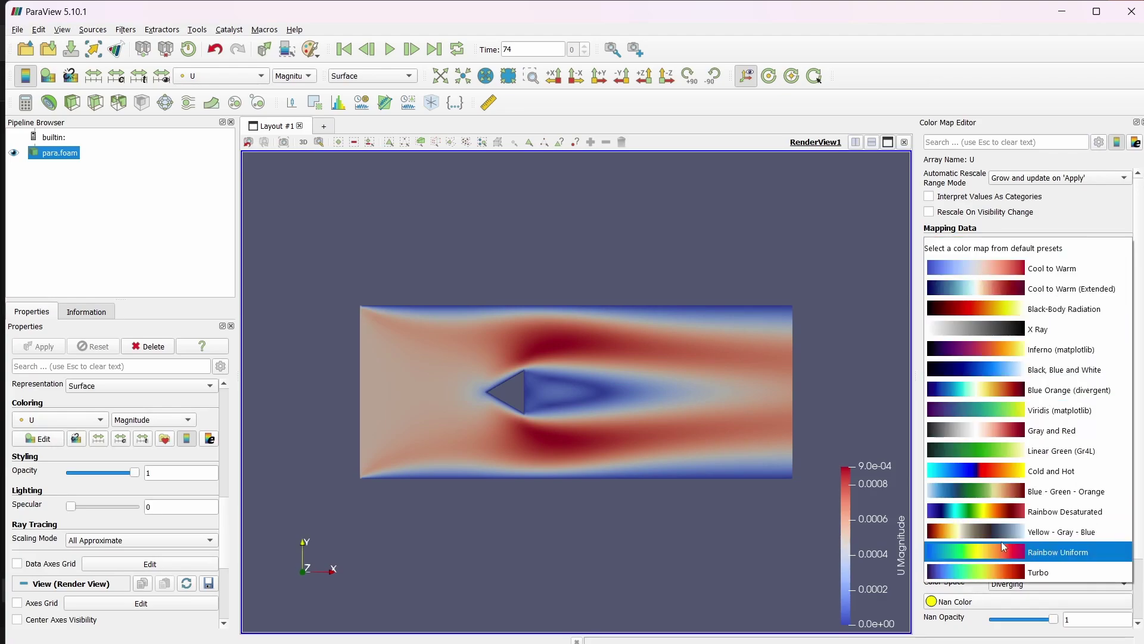
click(1001, 545)
click(981, 244)
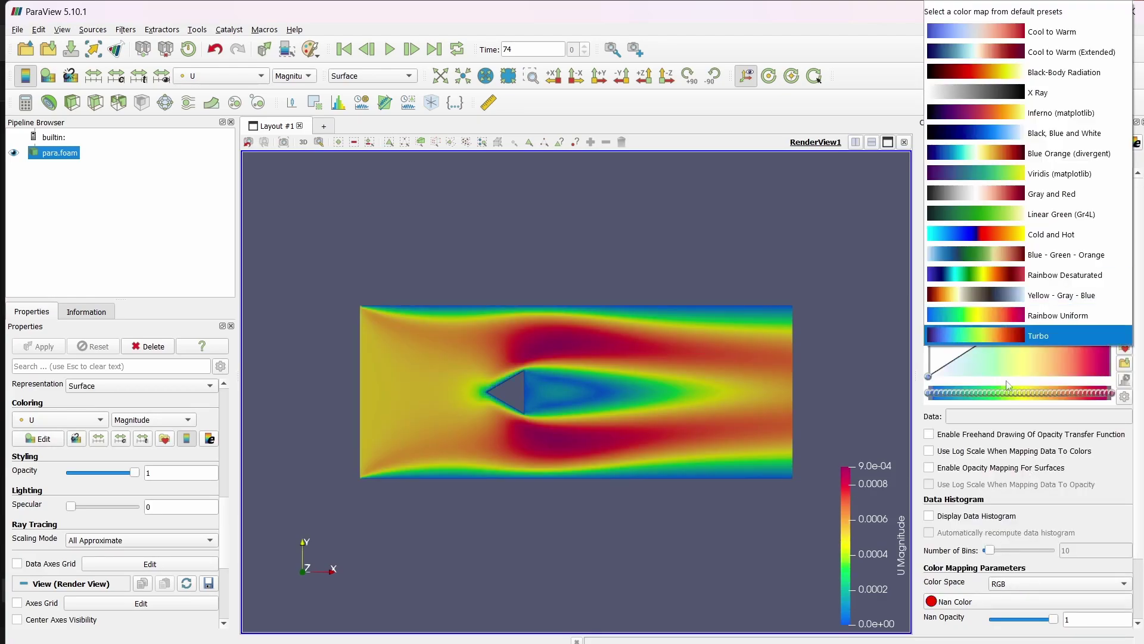
click(1007, 330)
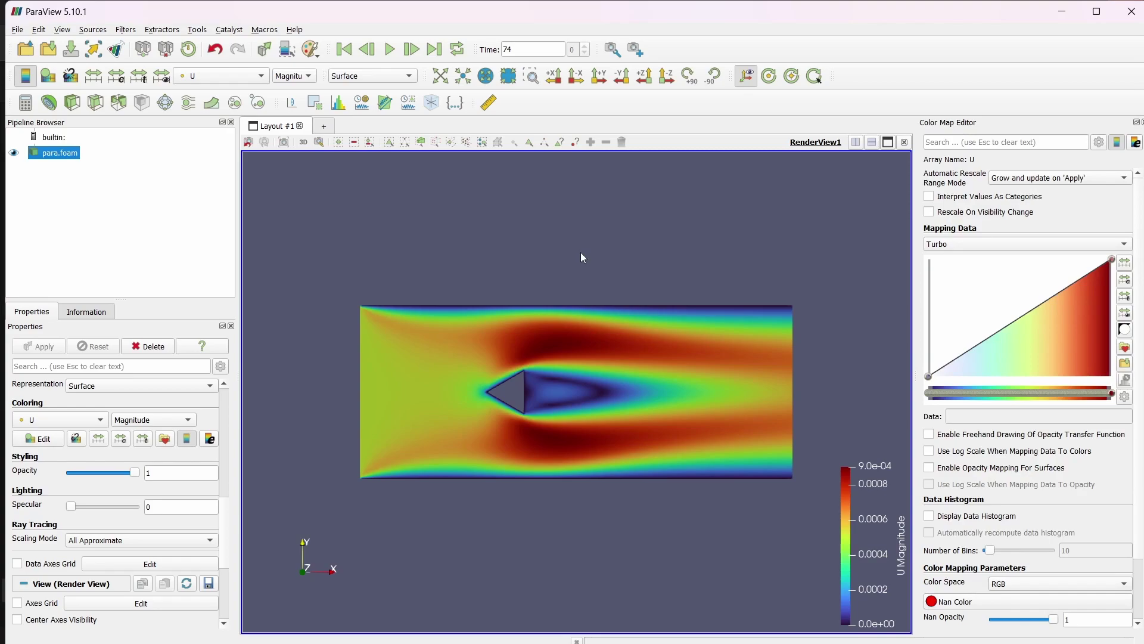
click(1142, 122)
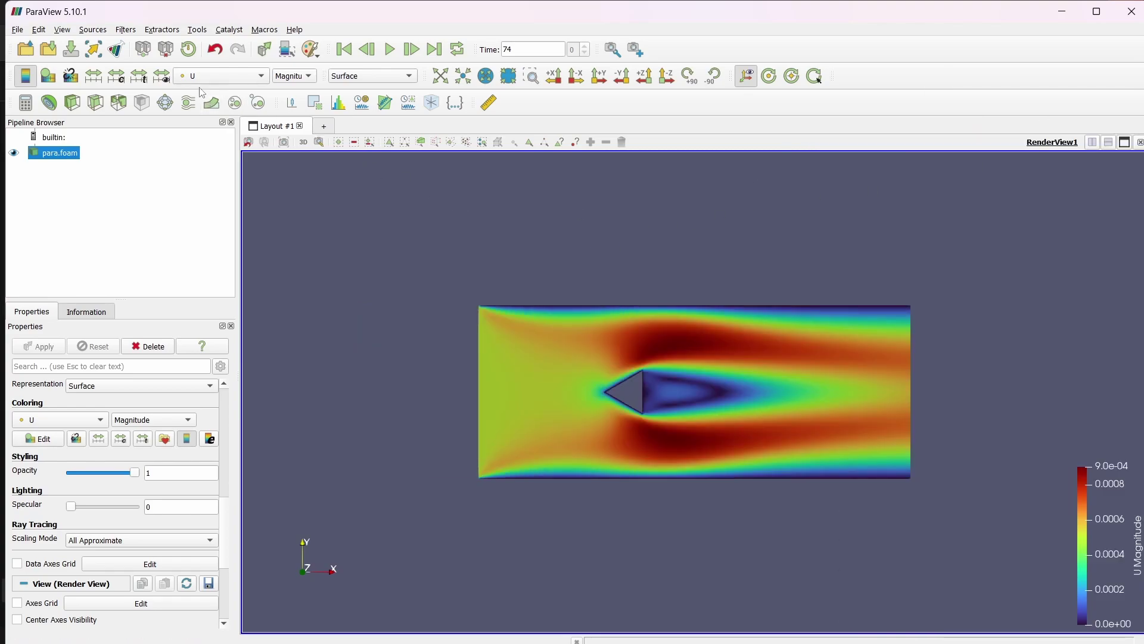
scroll(774, 467, up, 6)
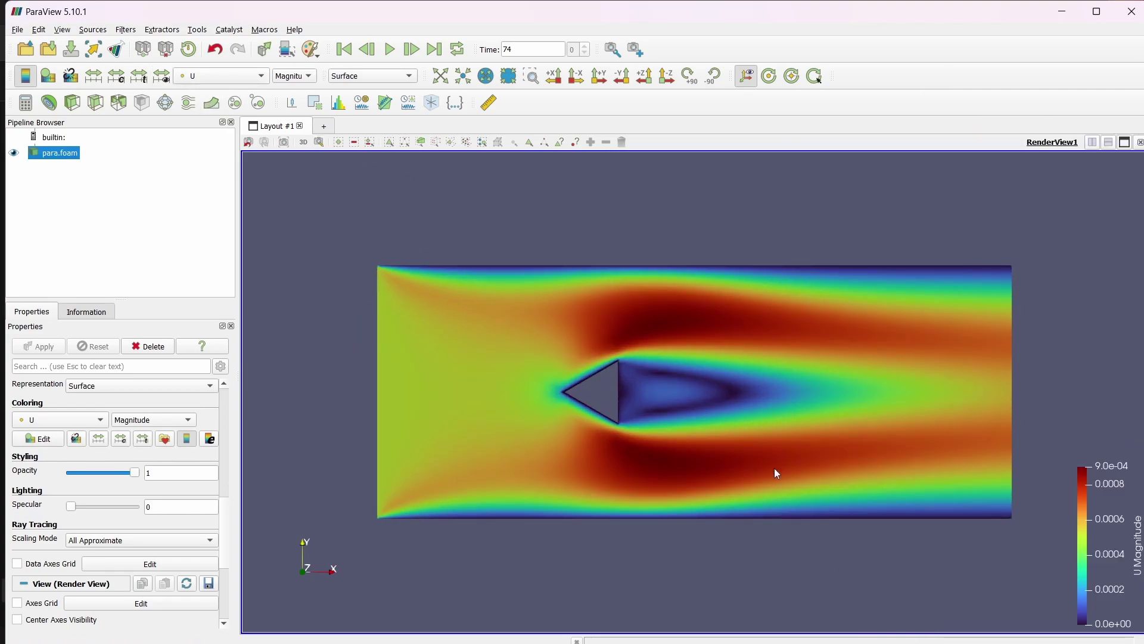
scroll(567, 391, down, 2)
scroll(598, 492, up, 5)
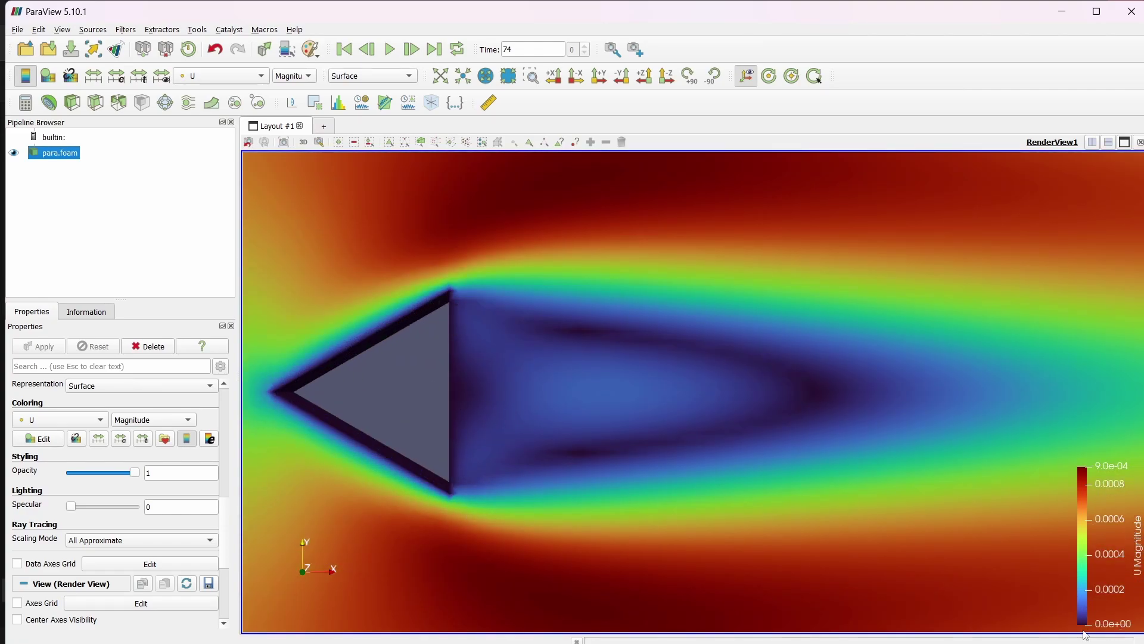
scroll(727, 435, down, 4)
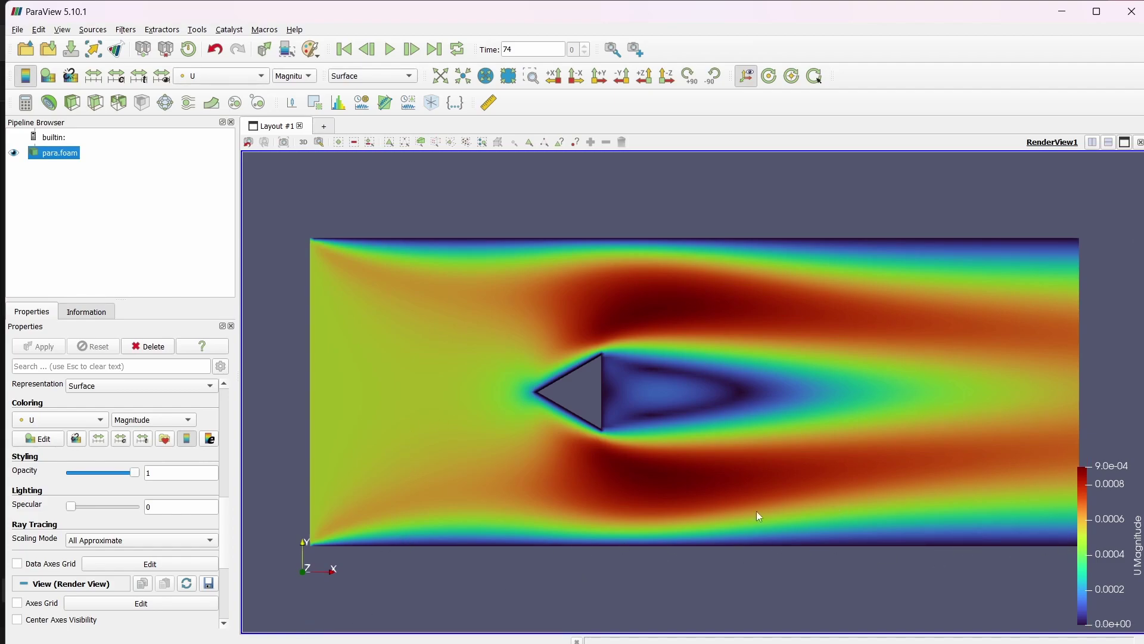
scroll(505, 450, up, 2)
scroll(542, 446, up, 2)
scroll(705, 368, down, 3)
Step: Navigate to postProcessing/forceCoeffs1/0 and open coefficient.dat in Visual Studio Code
key(alt+Tab)
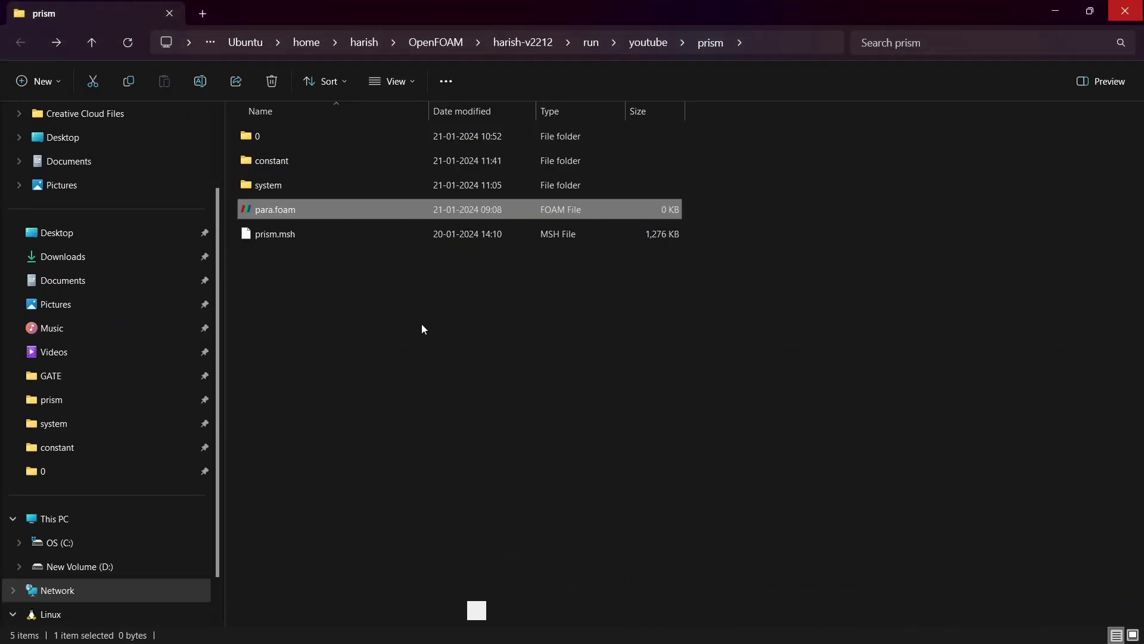
double_click(268, 184)
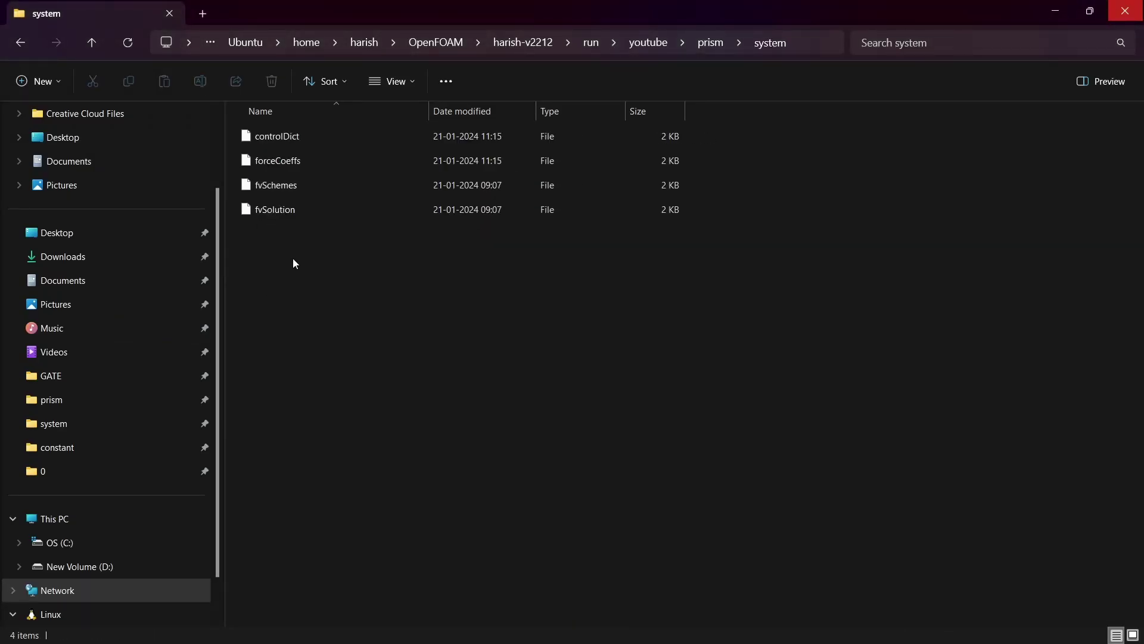
key(alt+Left)
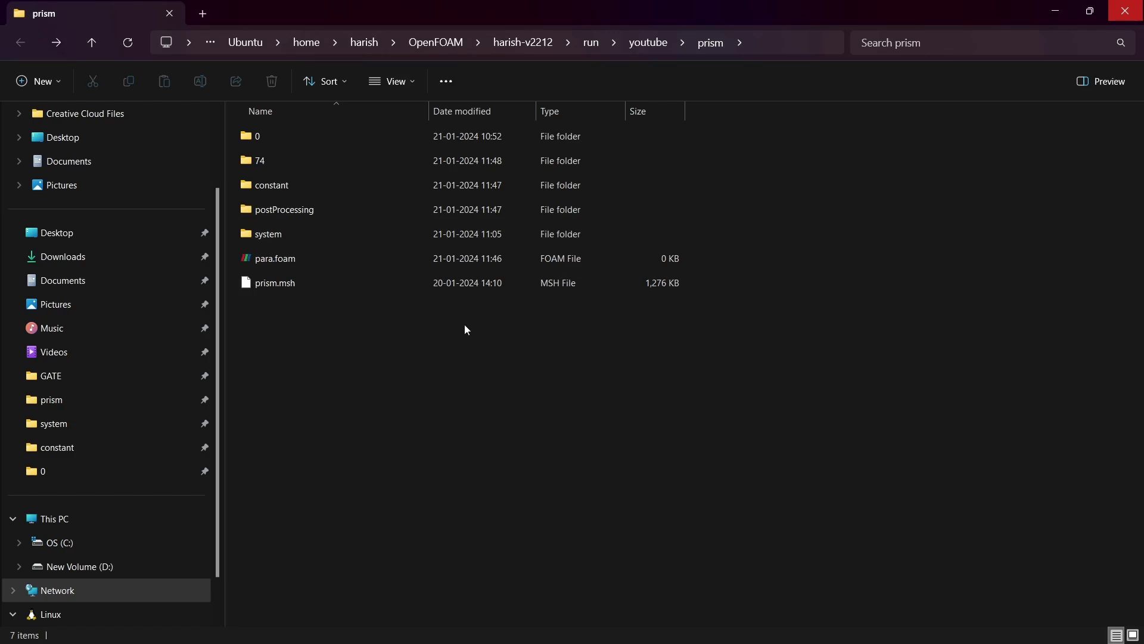
click(265, 162)
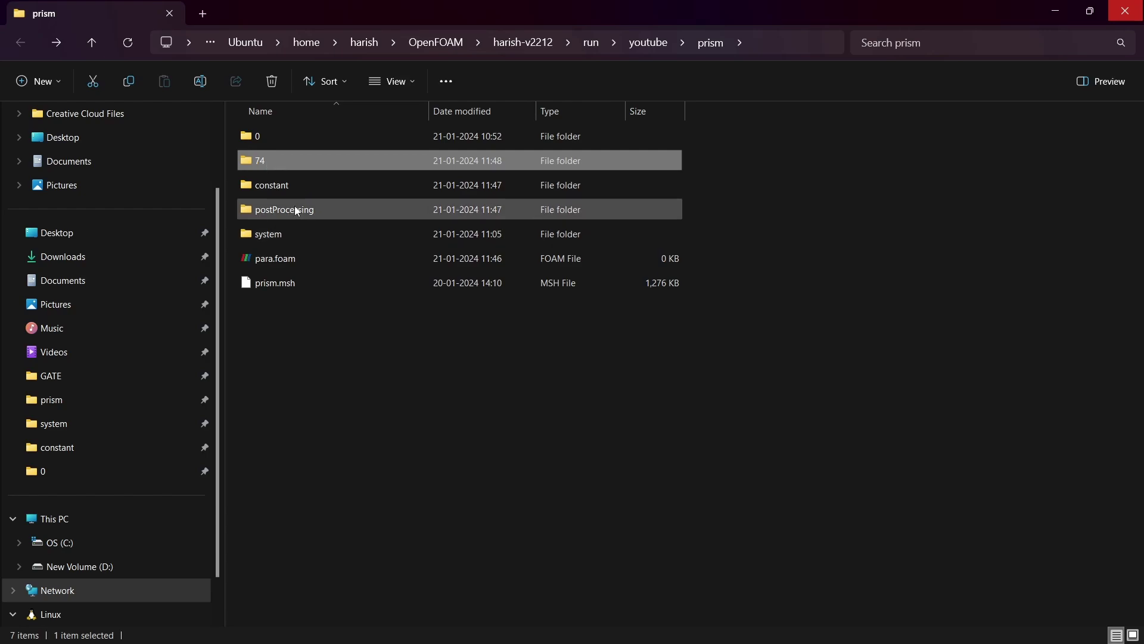
click(346, 357)
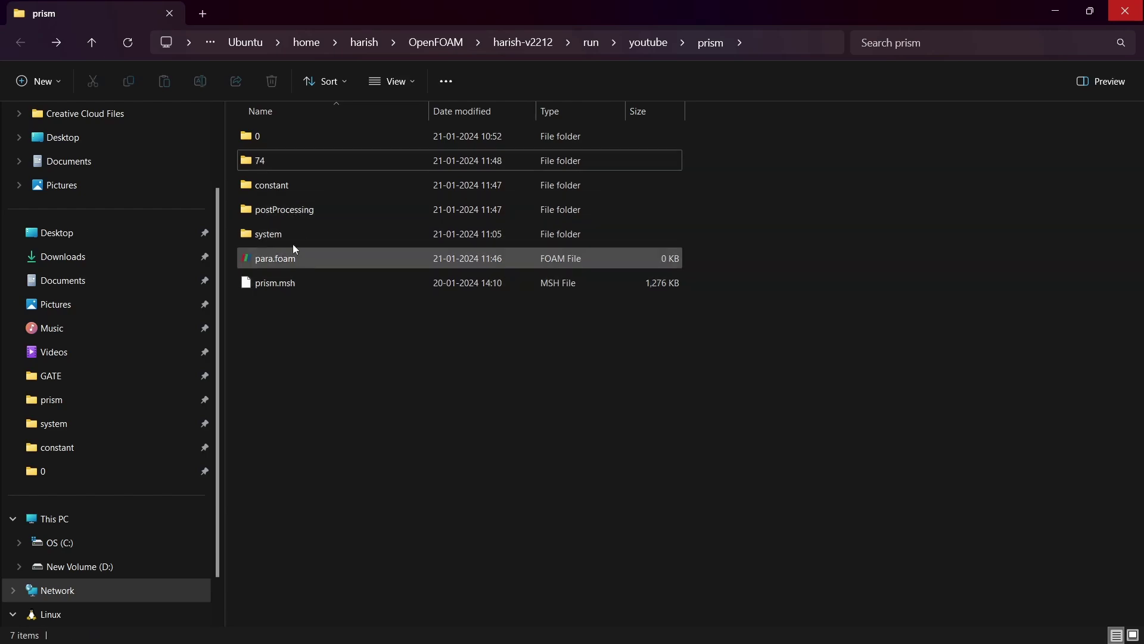
double_click(285, 208)
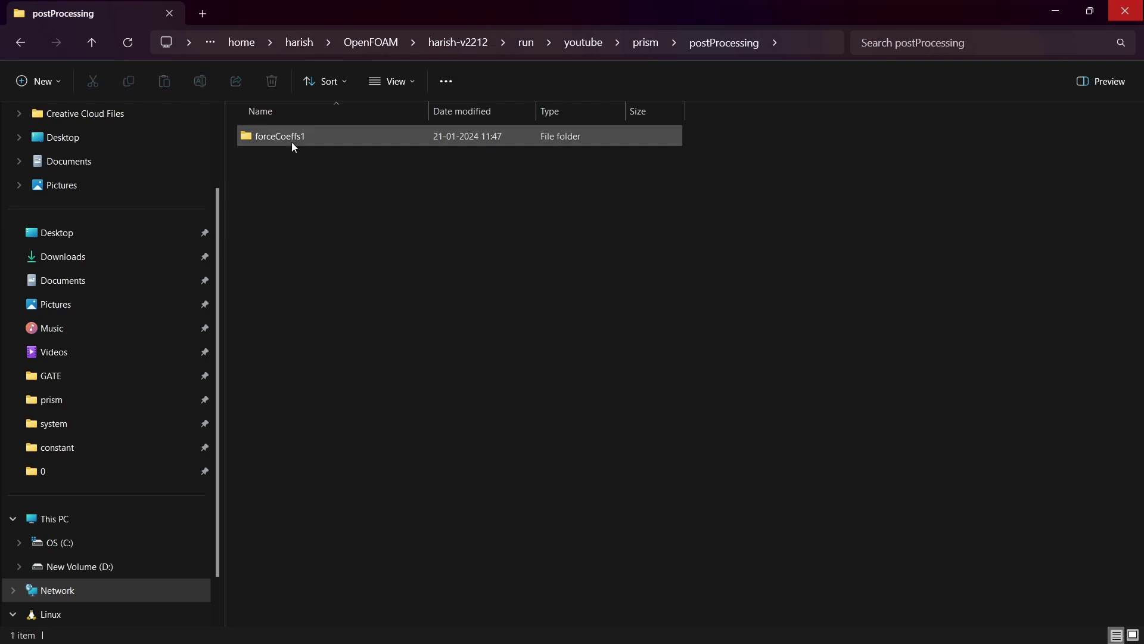
double_click(291, 141)
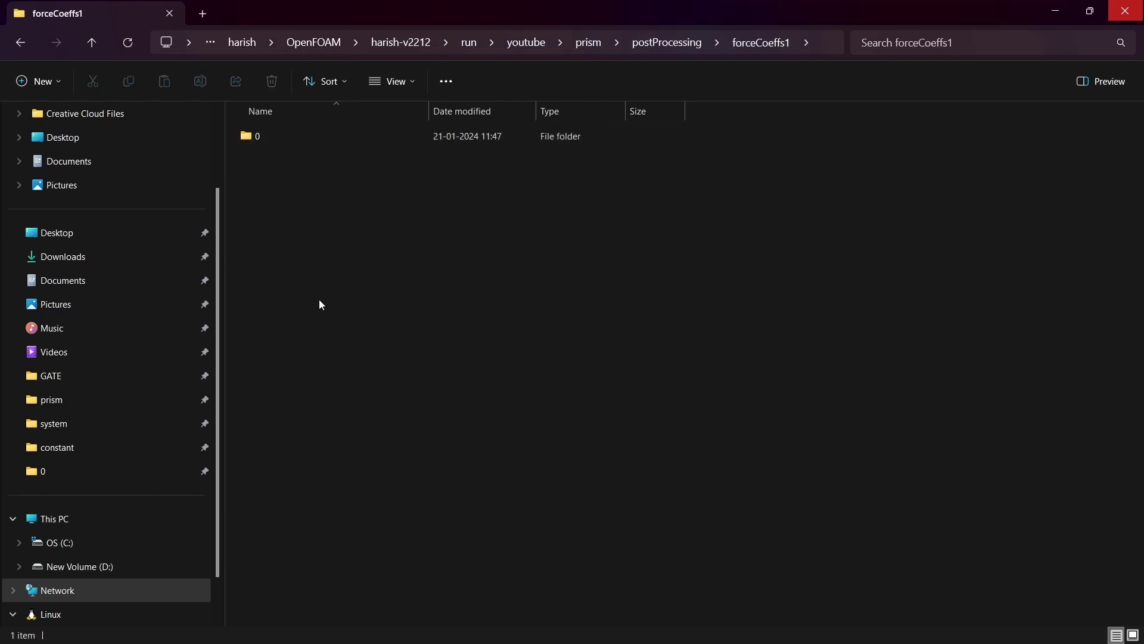
double_click(272, 141)
click(294, 136)
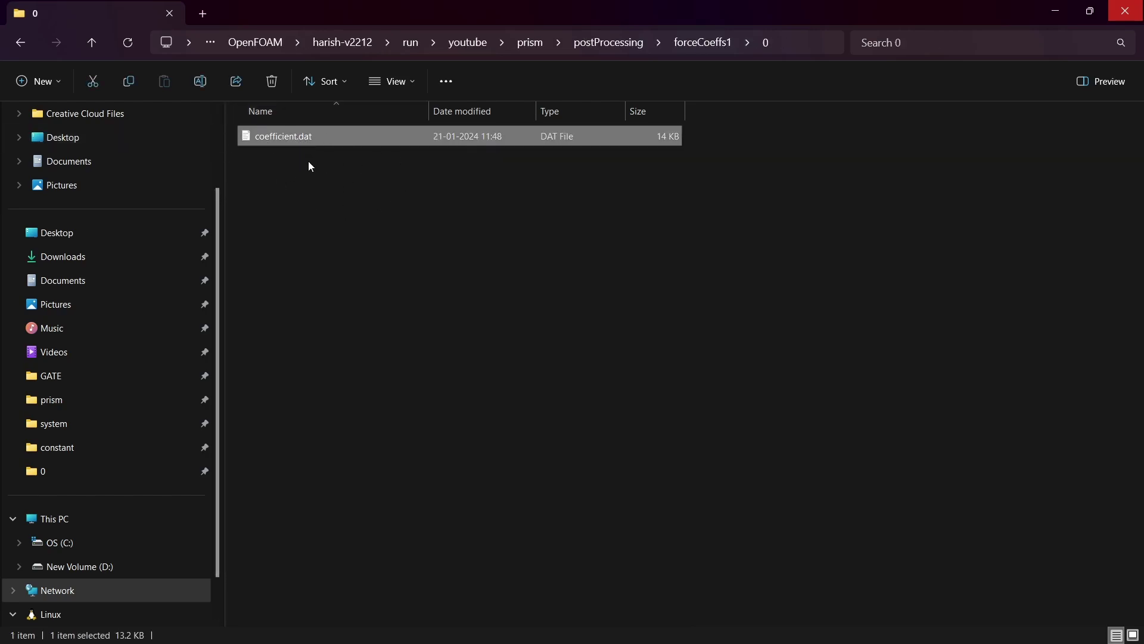
double_click(296, 137)
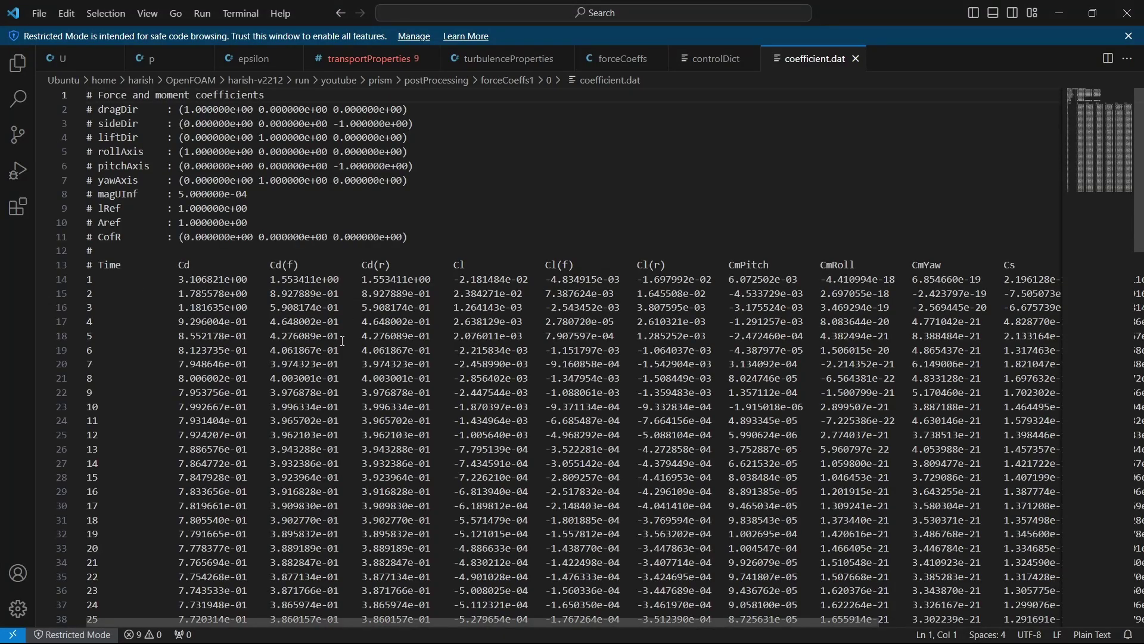
scroll(343, 341, down, 20)
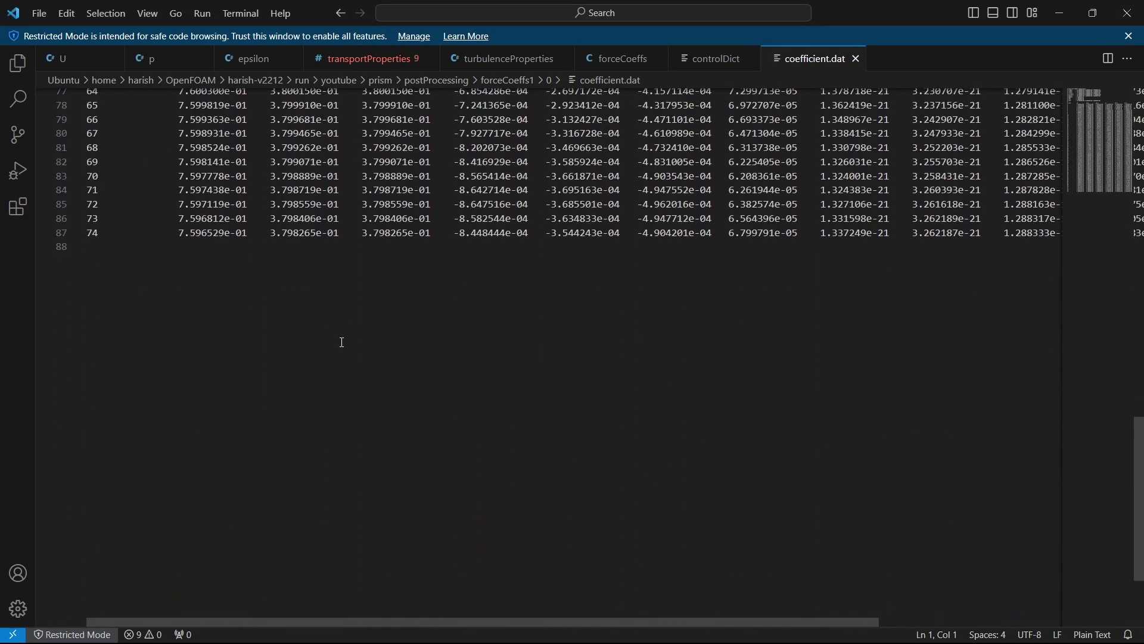
scroll(343, 340, up, 20)
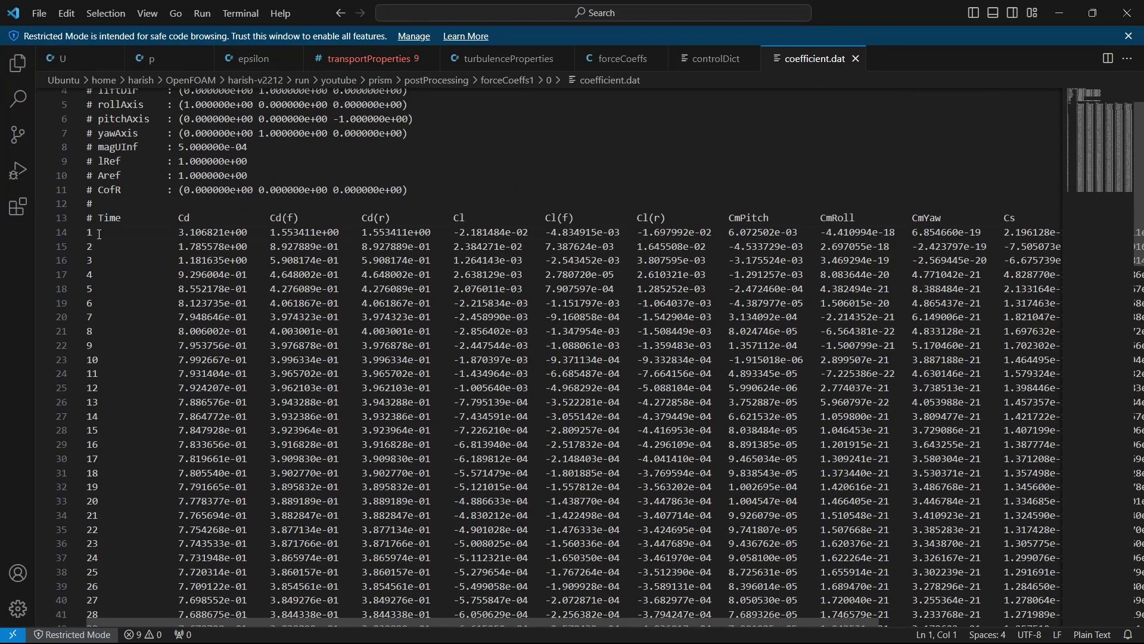
click(99, 246)
click(100, 275)
scroll(324, 419, down, 10)
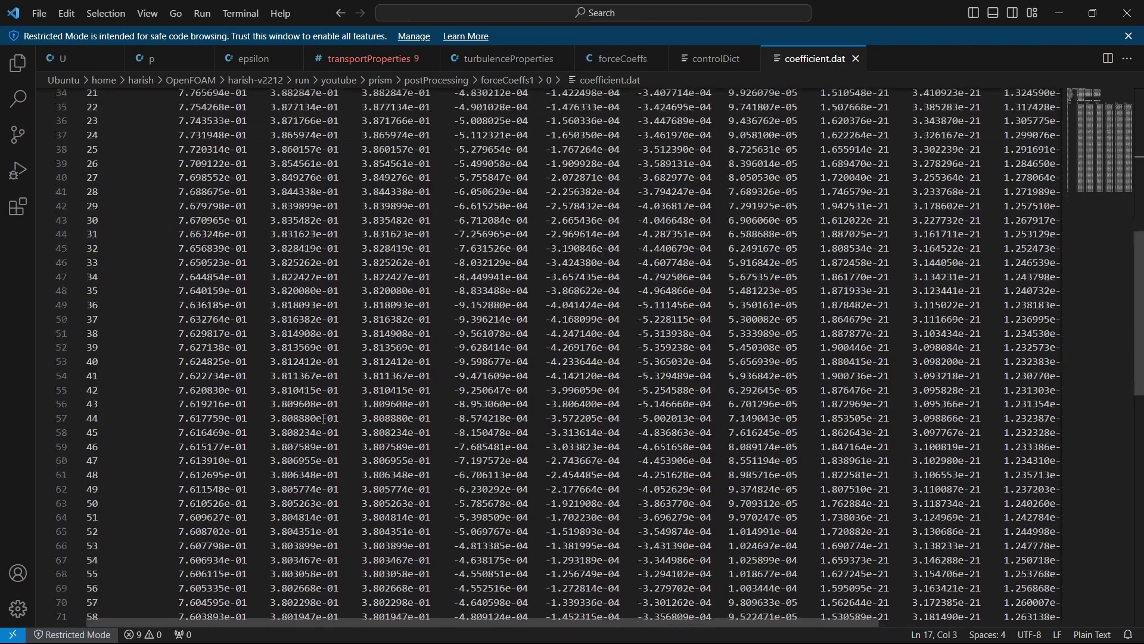
scroll(324, 419, down, 9)
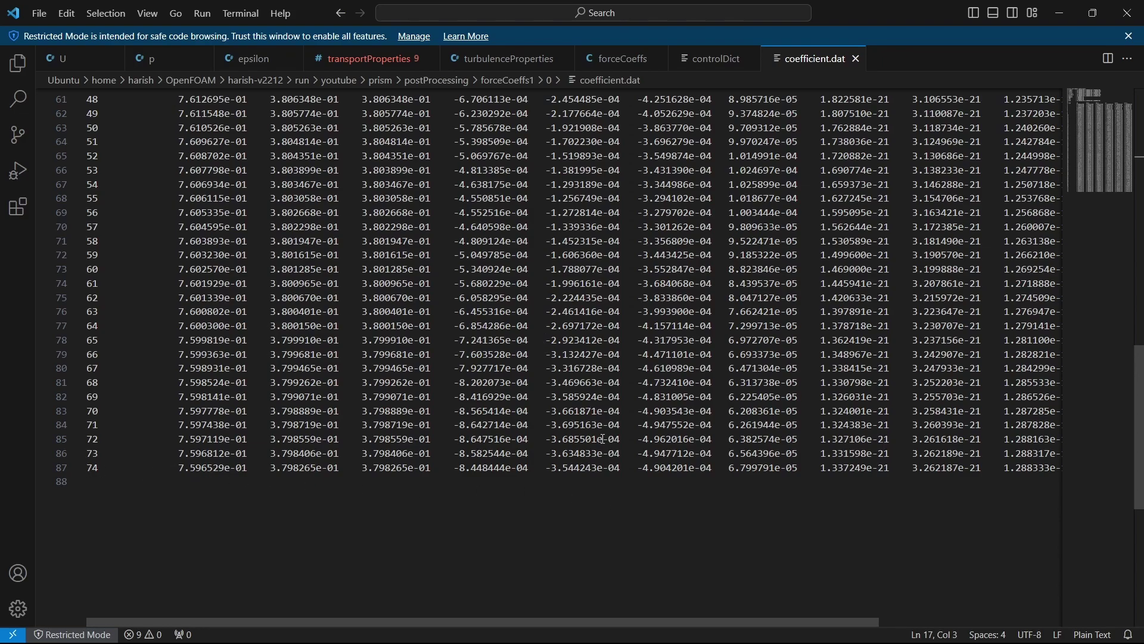
scroll(604, 439, up, 20)
scroll(495, 407, down, 2)
scroll(495, 407, down, 3)
scroll(495, 408, down, 5)
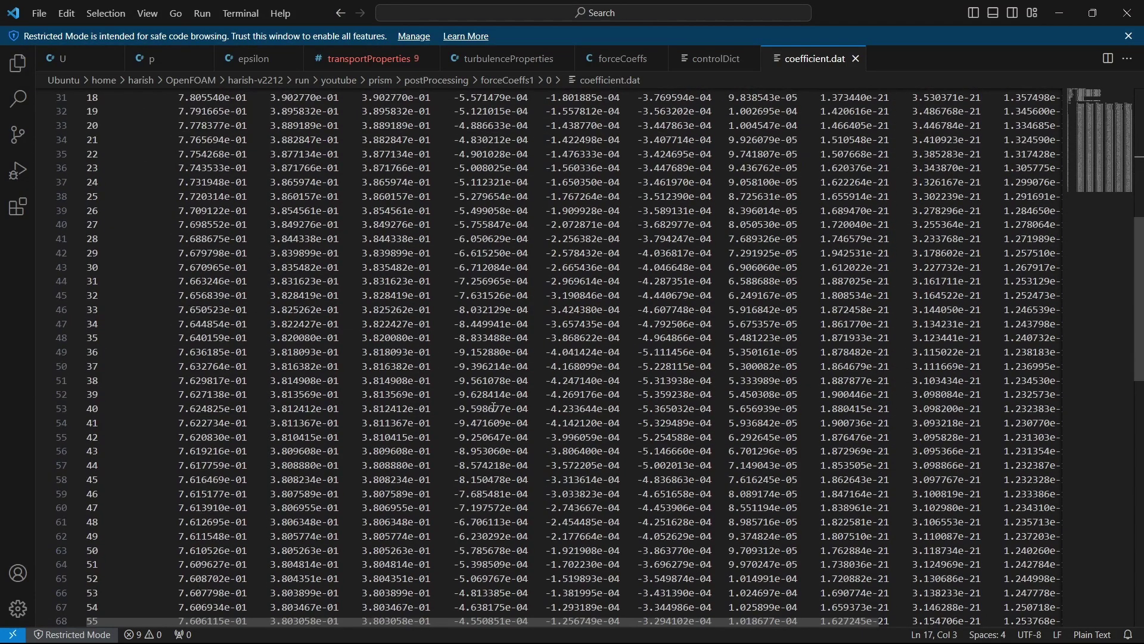
scroll(494, 407, down, 12)
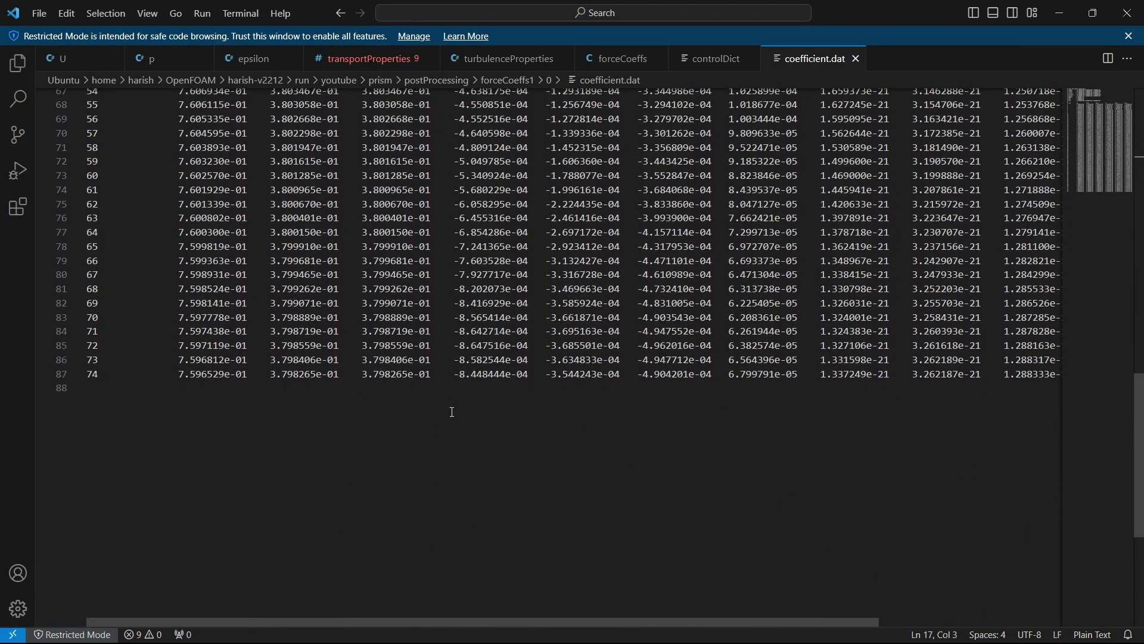
scroll(453, 412, up, 20)
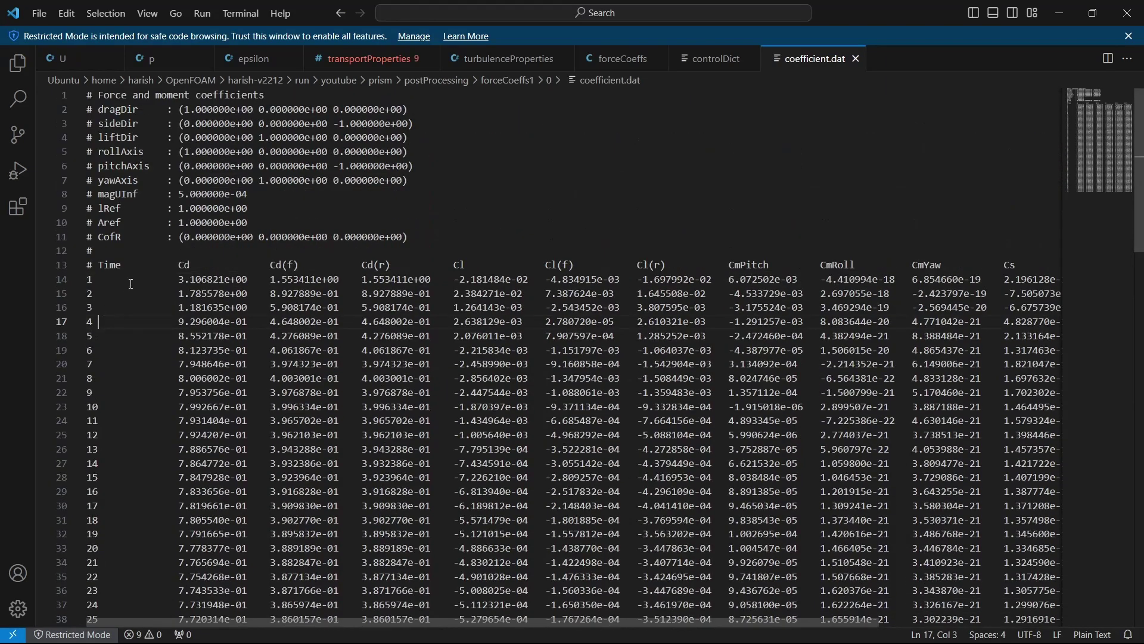
double_click(181, 265)
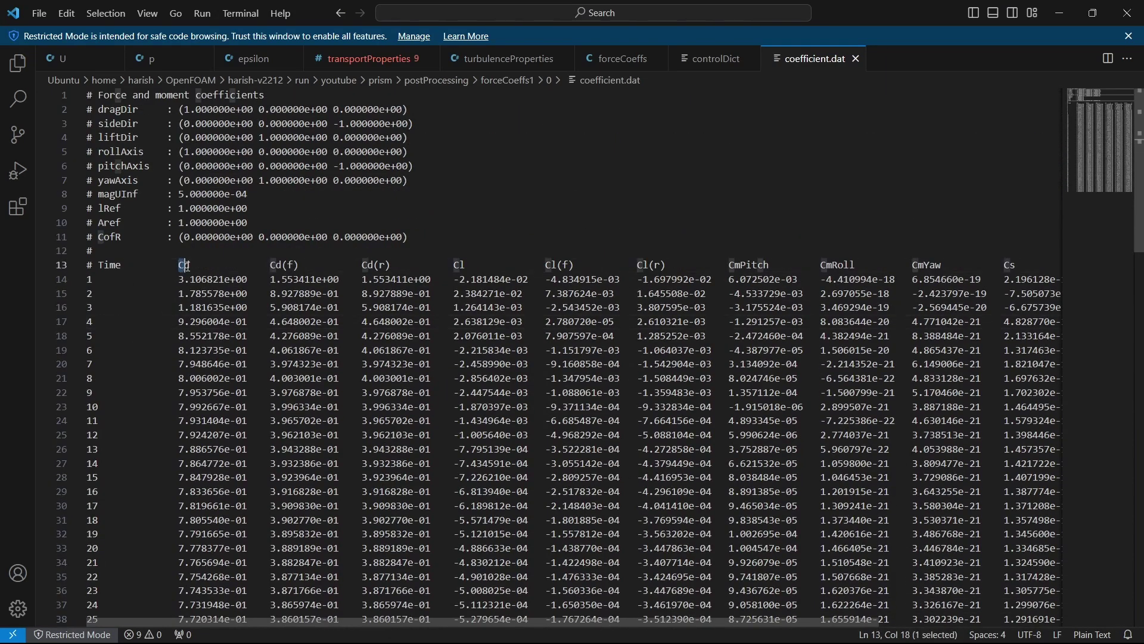
double_click(459, 264)
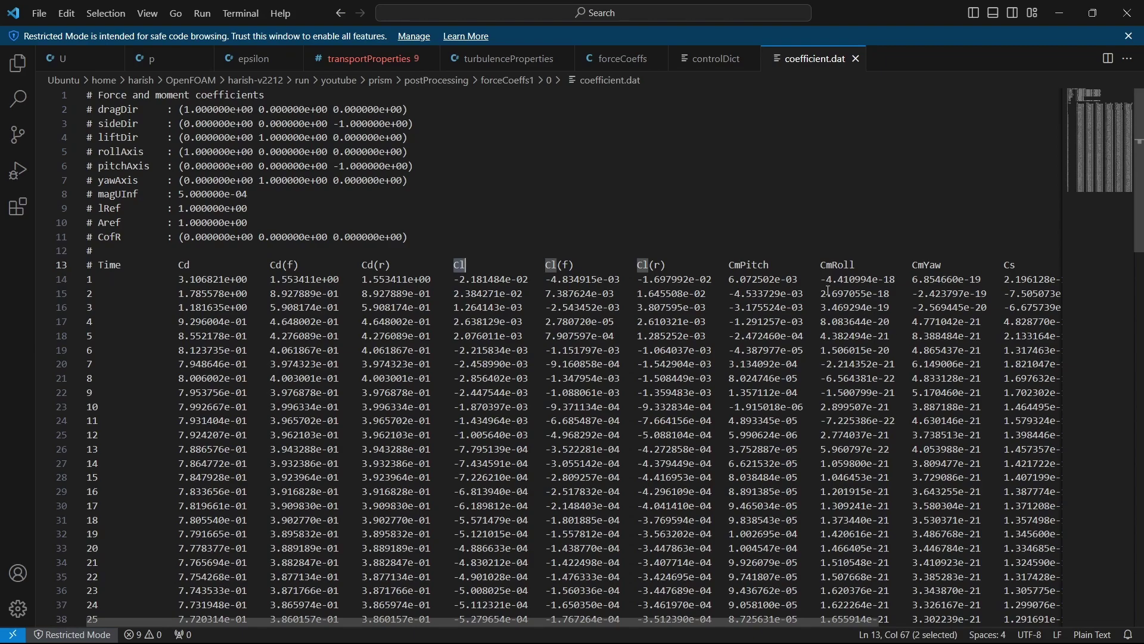
drag(732, 266, 783, 266)
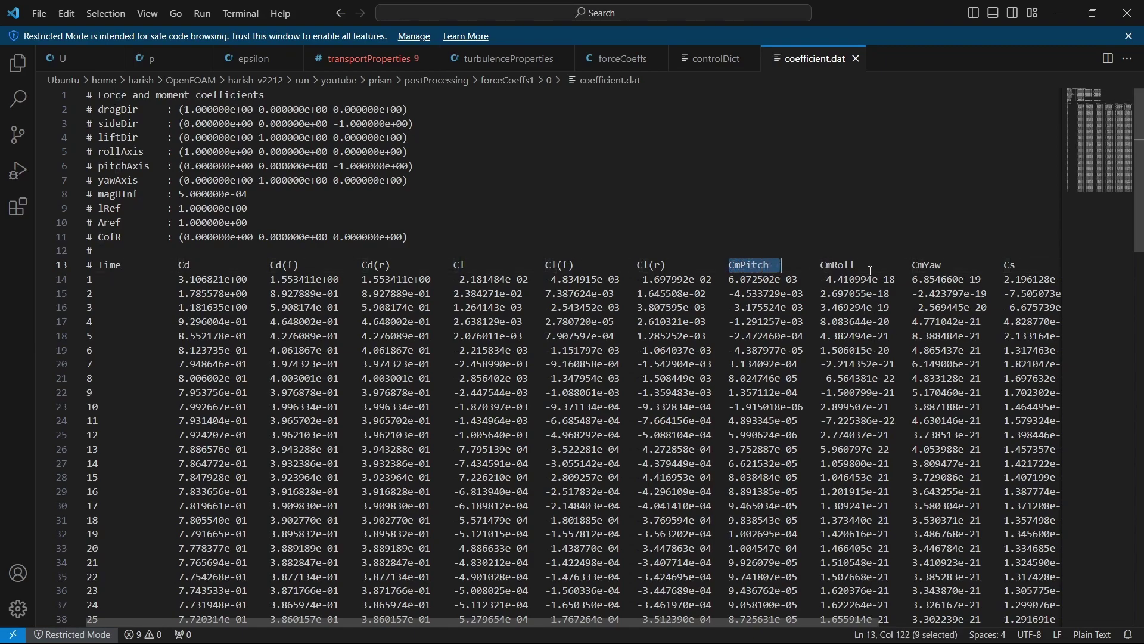
click(417, 351)
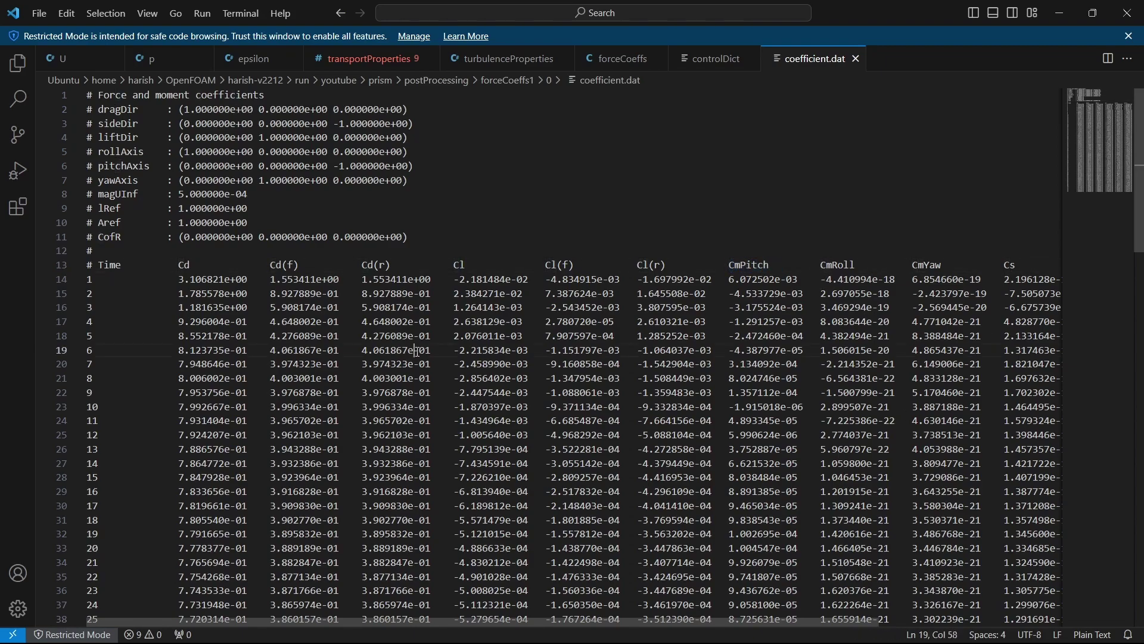
scroll(417, 351, down, 2)
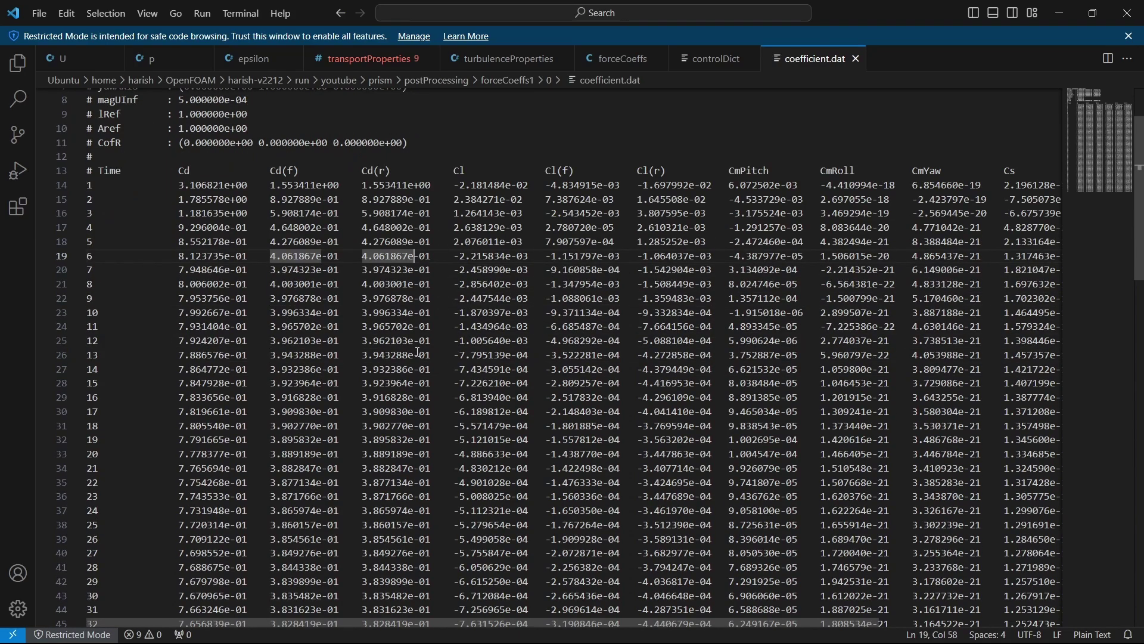
scroll(419, 353, up, 3)
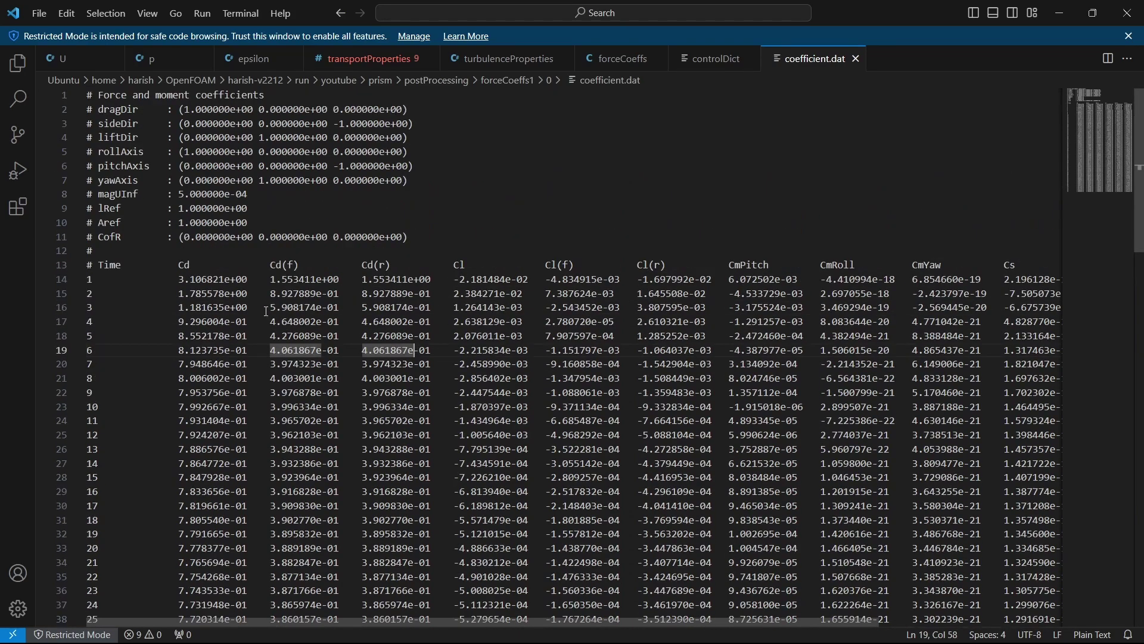
drag(119, 252, 86, 95)
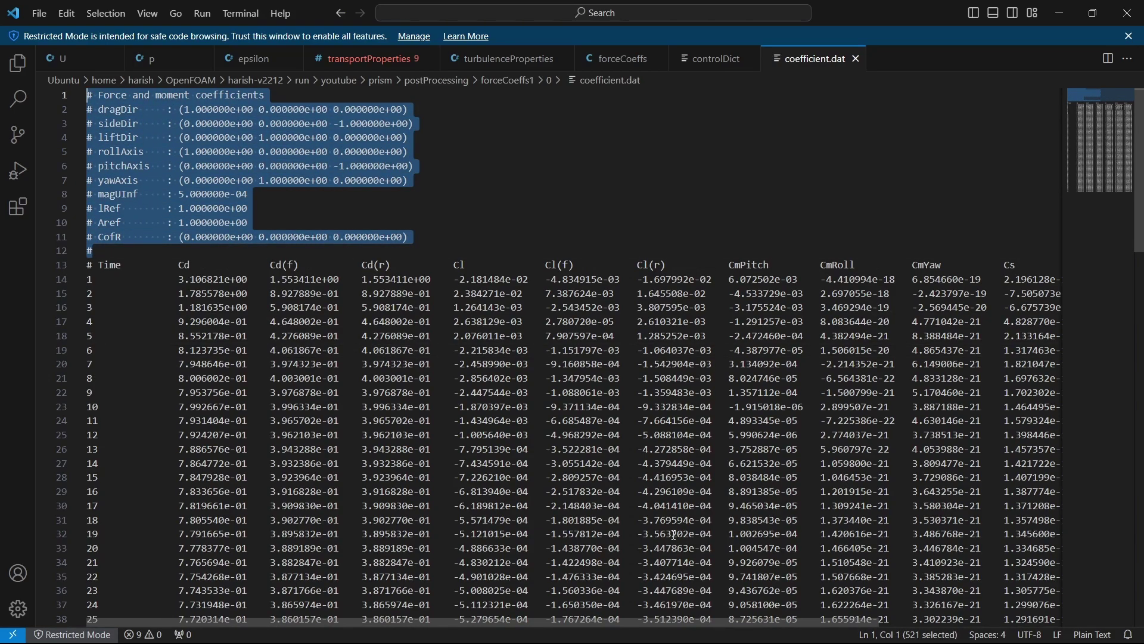
scroll(675, 535, down, 12)
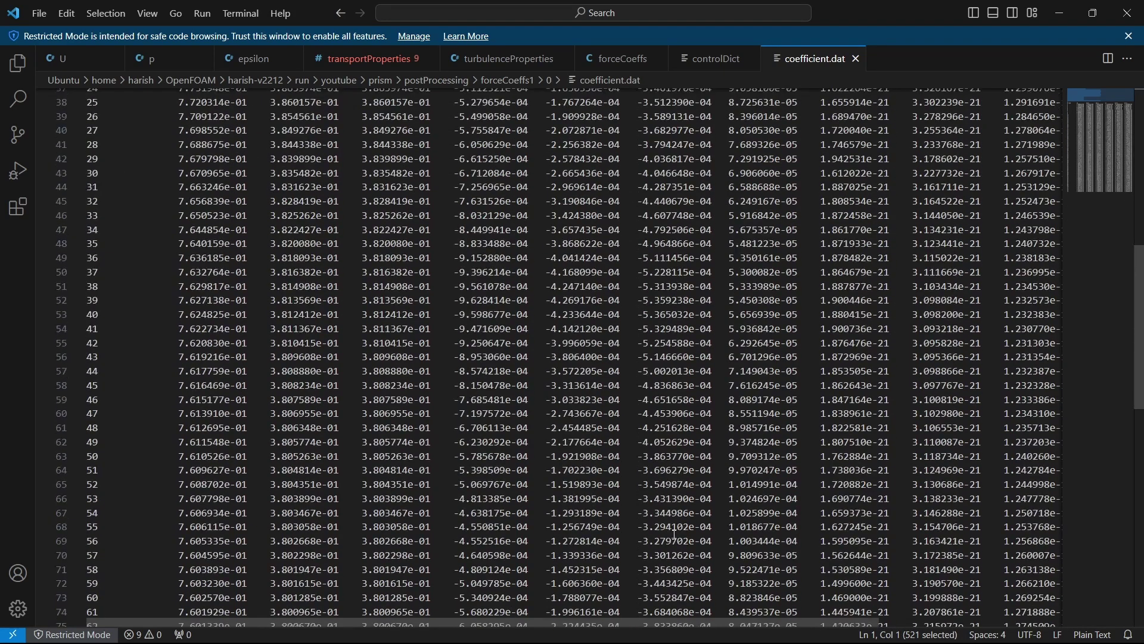
click(676, 535)
scroll(675, 535, down, 7)
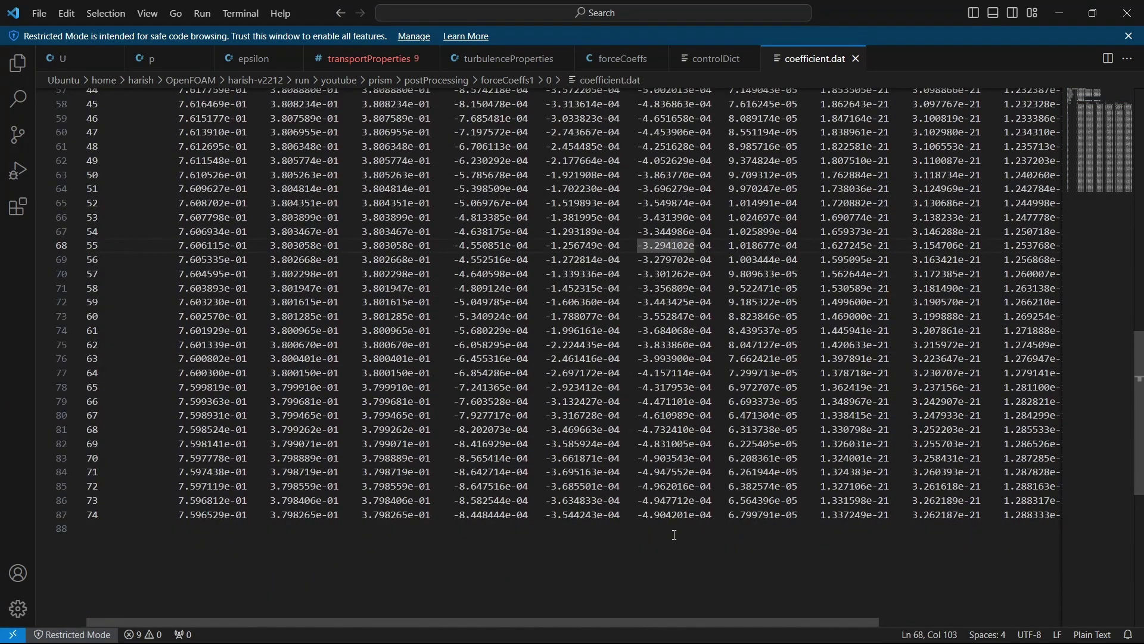
click(676, 535)
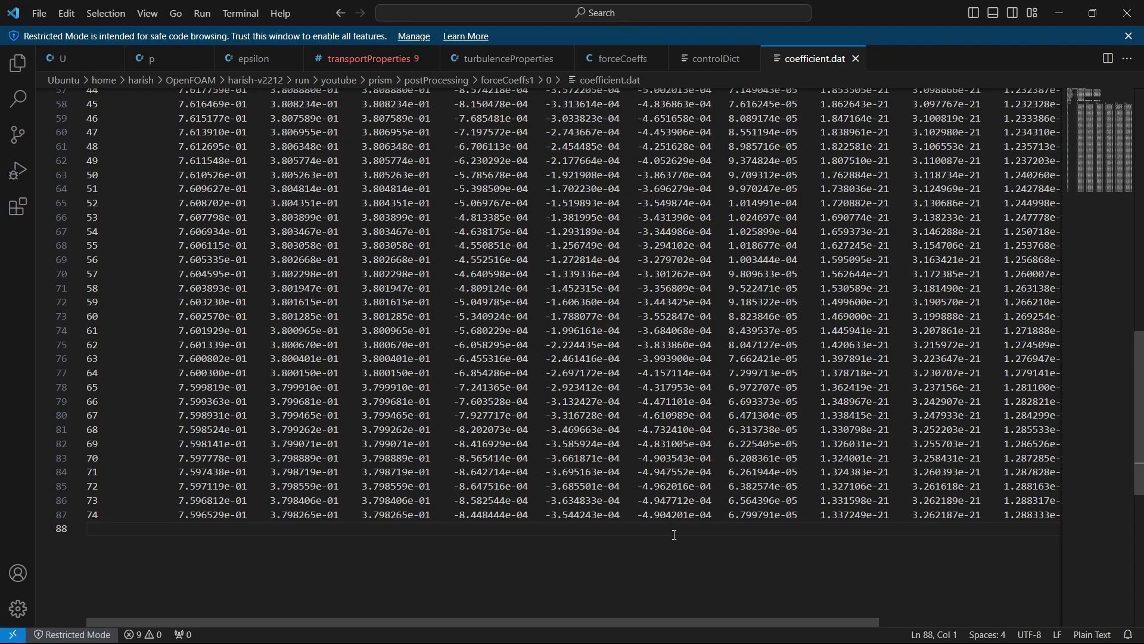
Step: Run foamMonitor postProcessing/forceCoeffs1/0/coefficient.dat in the prism case terminal
key(alt+Tab)
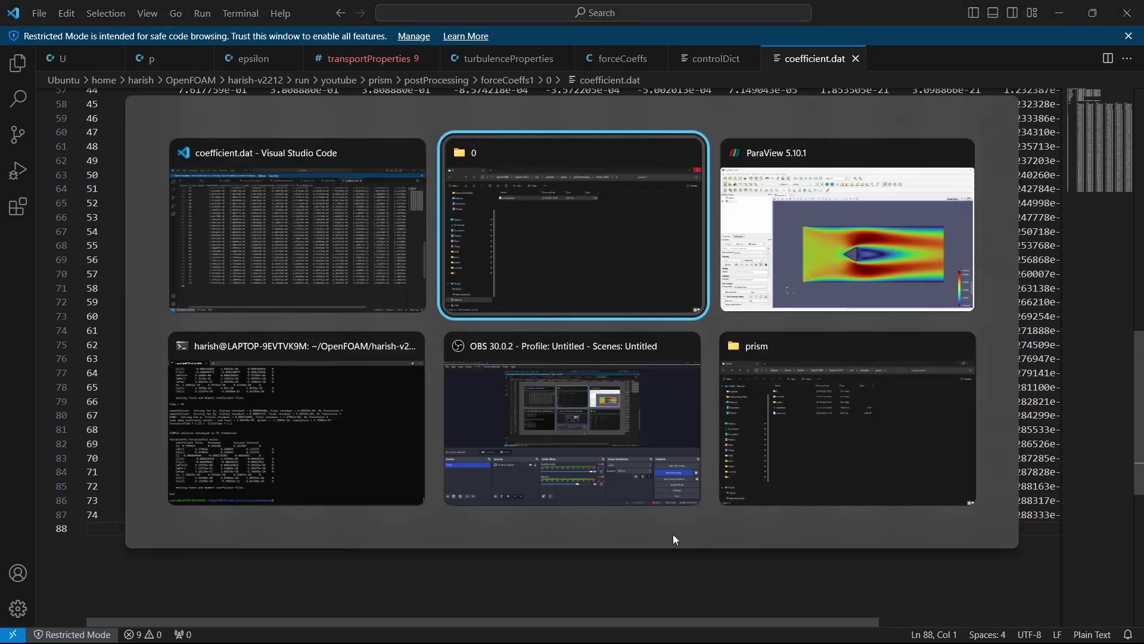
key(alt+Tab)
key(alt+Tab)
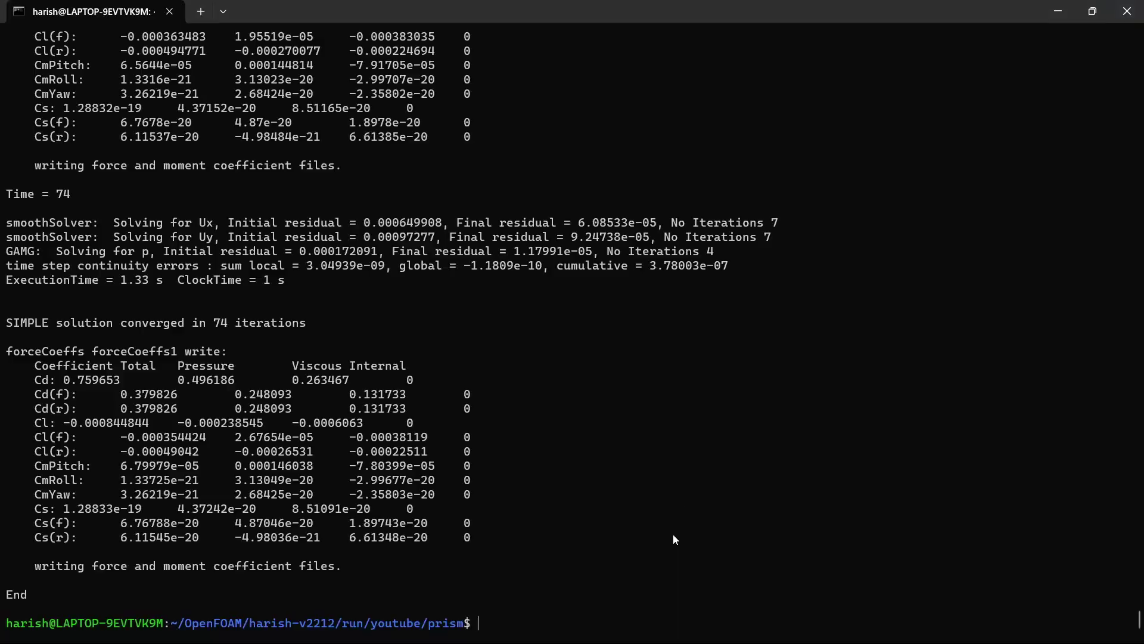
text(foamMoti)
key(BackSpace)
key(BackSpace)
text(nitor co)
key(BackSpace)
key(BackSpace)
text(po)
key(Tab)
key(Tab)
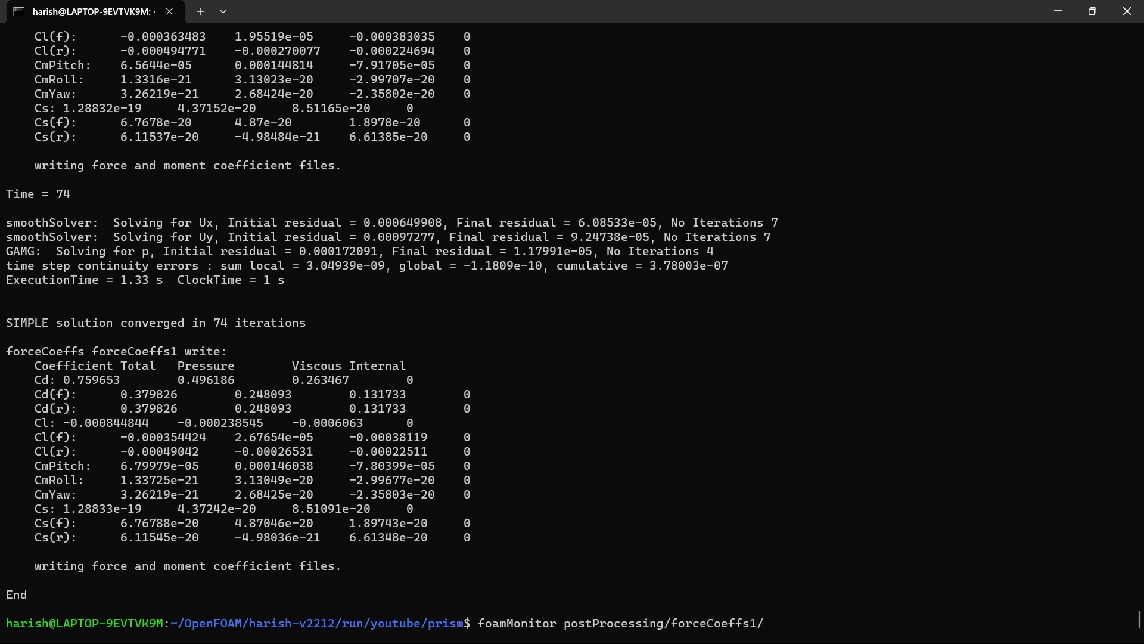
key(Tab)
key(Tab)
key(Return)
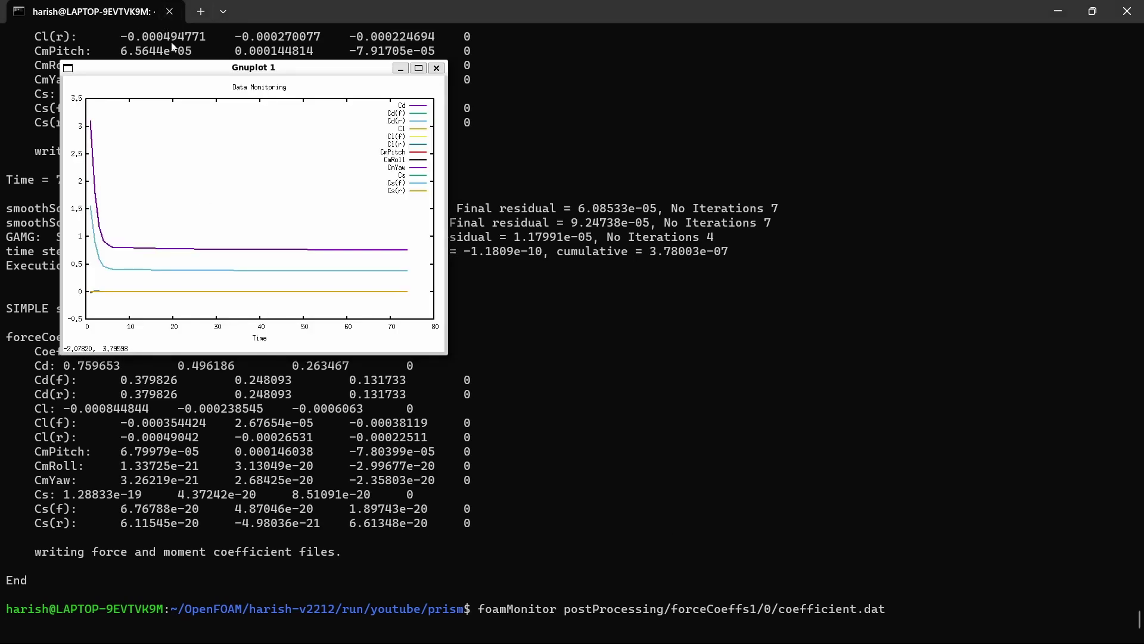
Step: Centre and maximize the Gnuplot 1 coefficient plot, then return to the terminal
drag(207, 70, 505, 163)
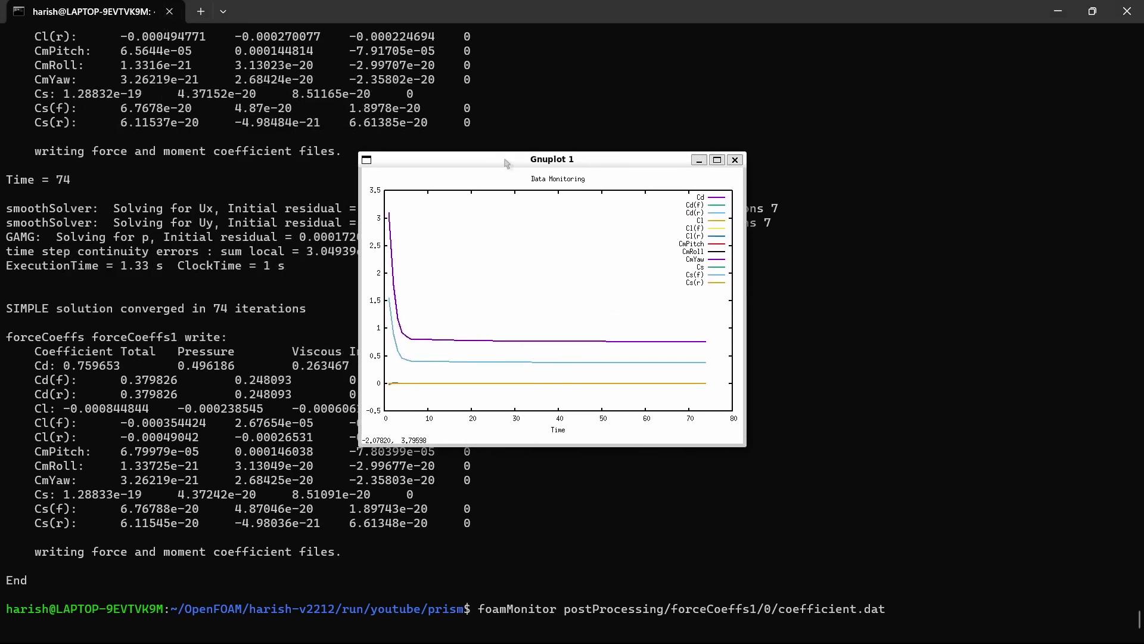
click(717, 160)
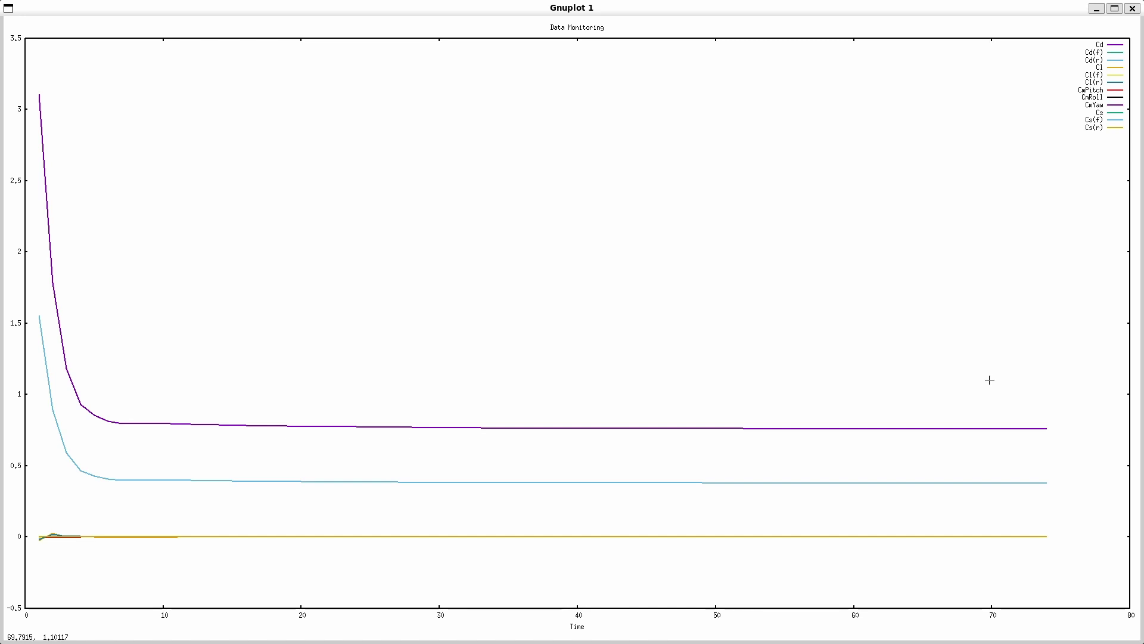
key(alt+Tab)
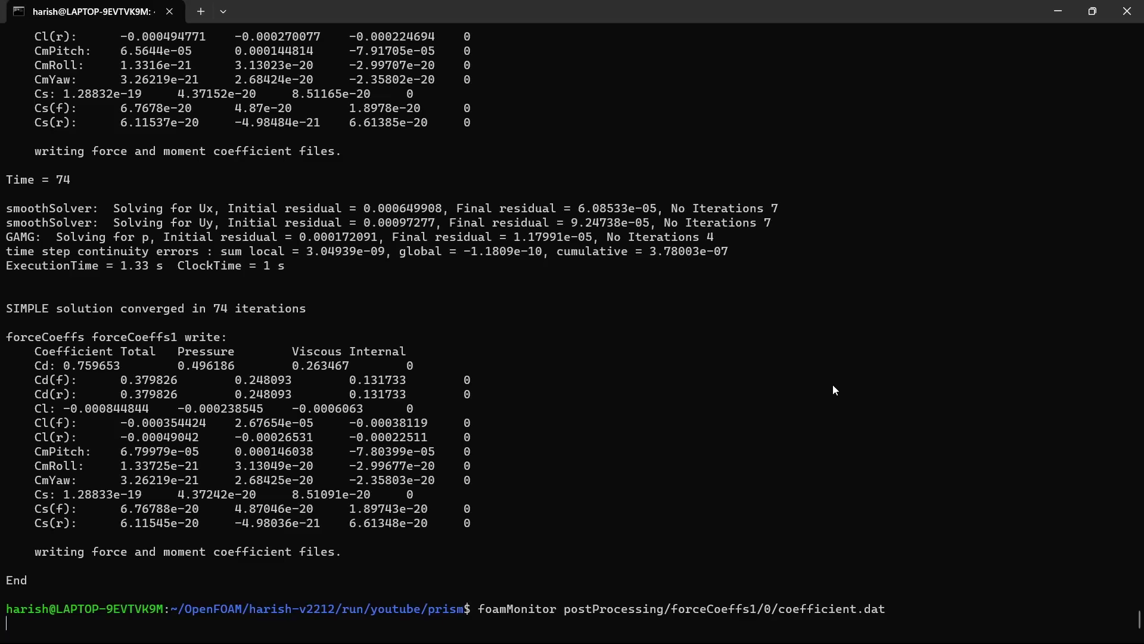
Step: Stop the running foamMonitor in the terminal with Ctrl+C
key(ctrl+c)
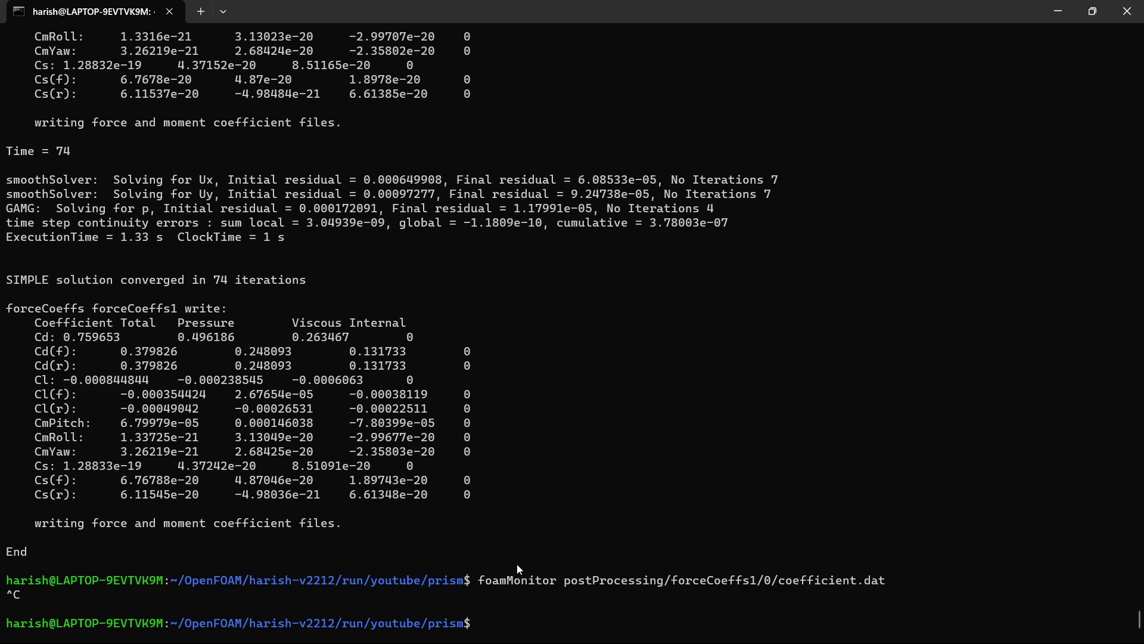
Step: Switch via the coefficient.dat editor back to ParaView's U magnitude contour at time 74
key(alt+Tab)
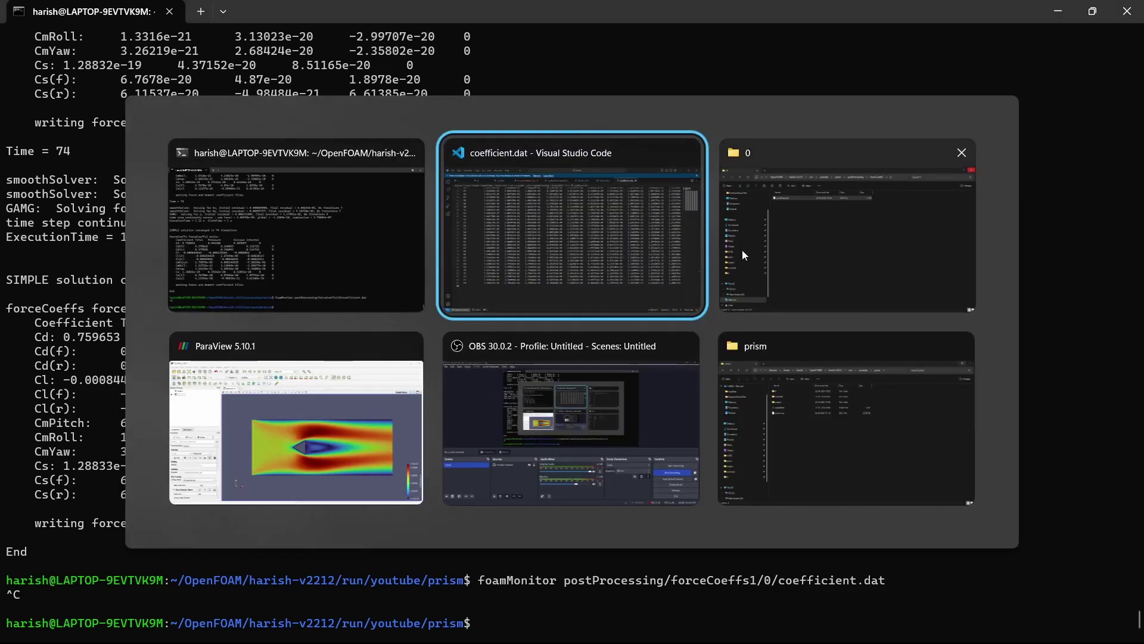
click(694, 233)
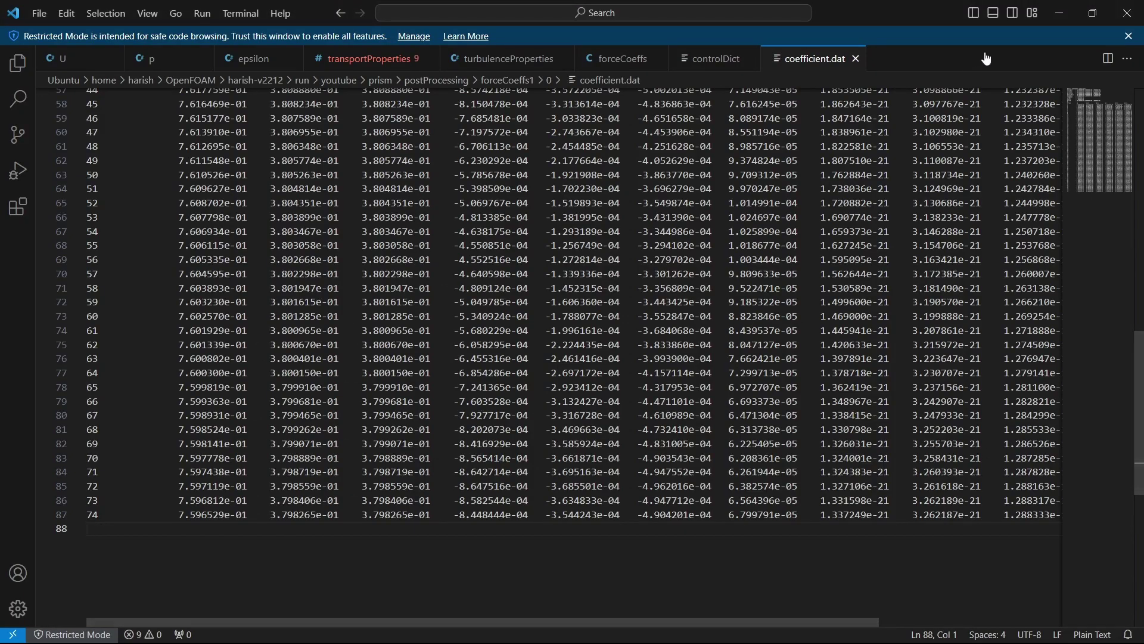
key(alt+Tab)
key(Tab)
key(Tab)
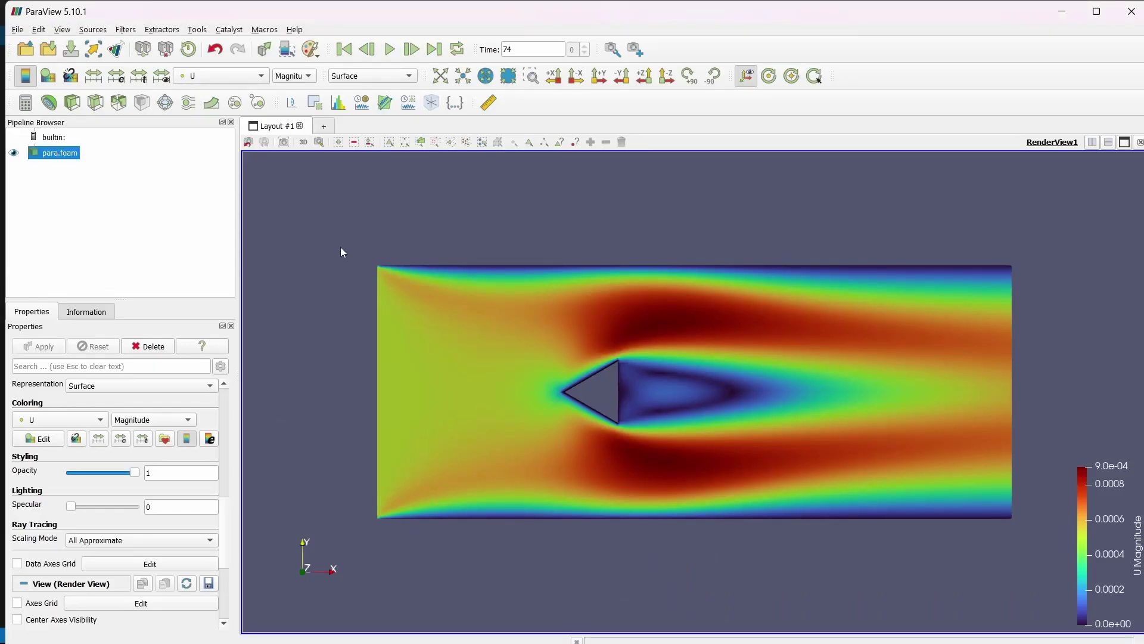